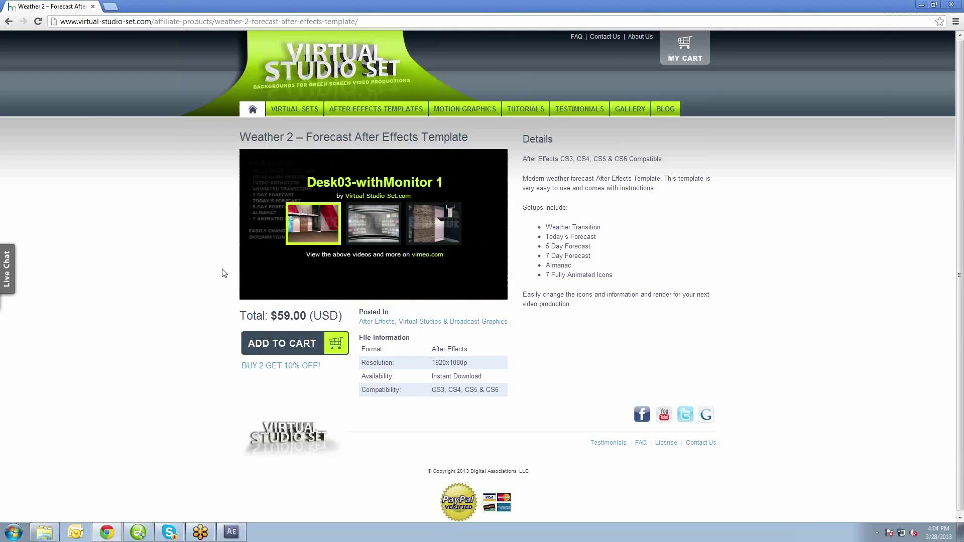
Step: In the weather folder, extract all files from weather2_AEP.zip to B:\videos\istock\tutorials\weather\weather2_AEP
left_click(45, 532)
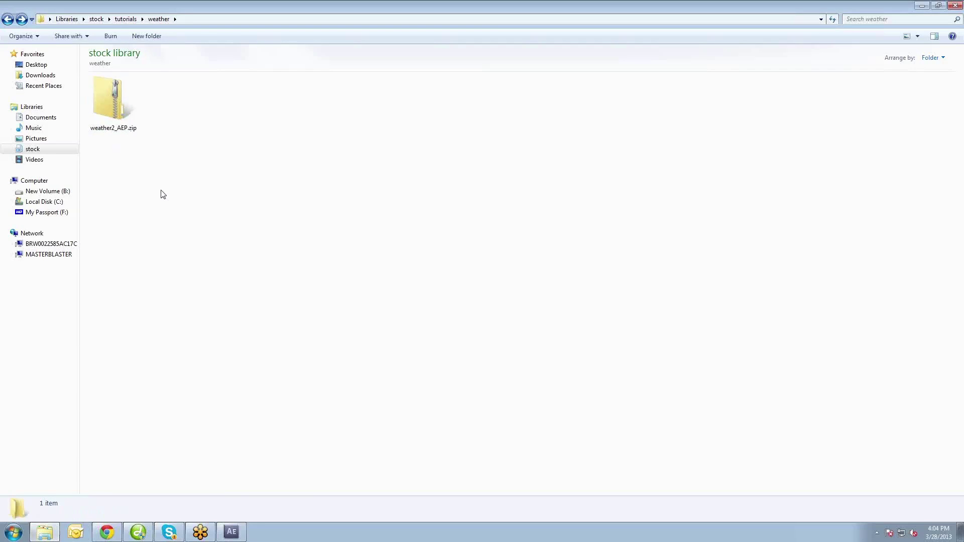
left_click(128, 113)
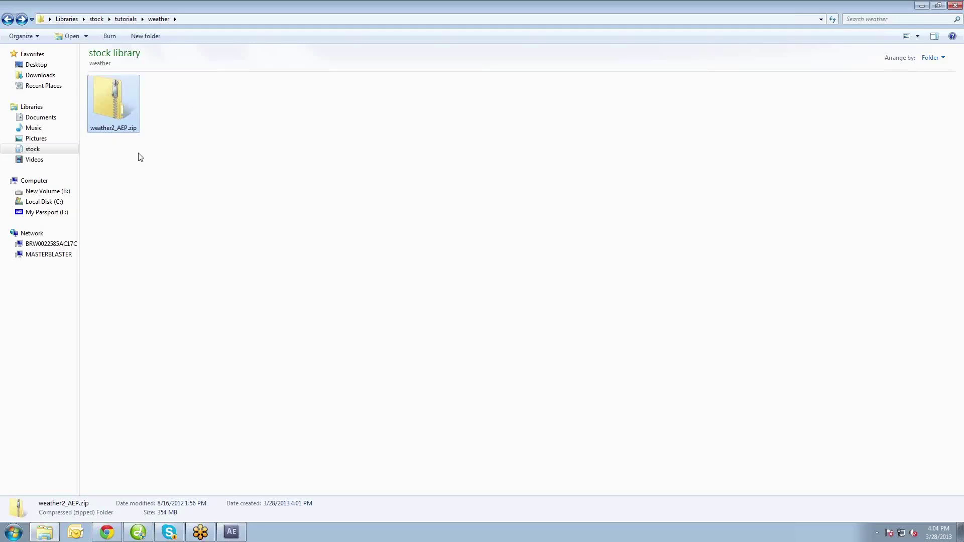
left_click(225, 136)
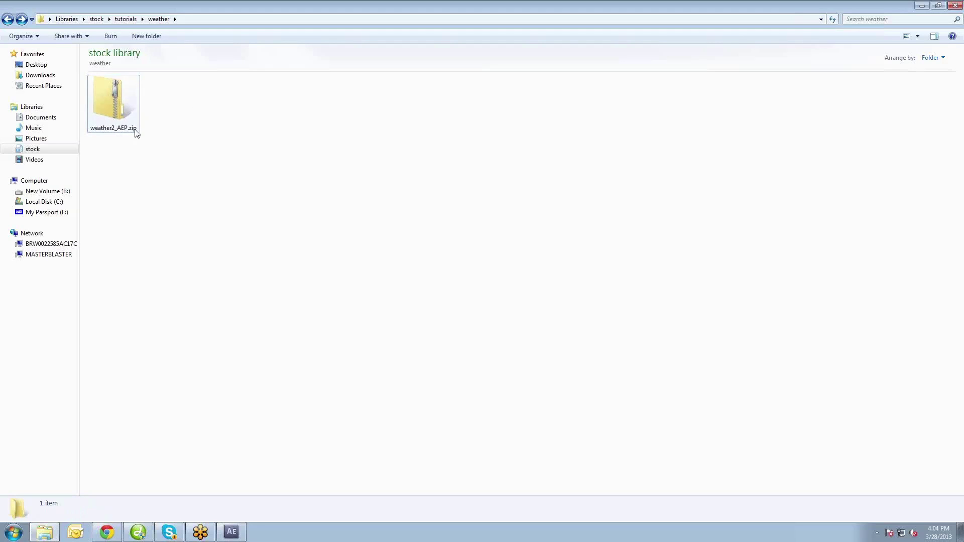
left_click(115, 103)
double_click(116, 104)
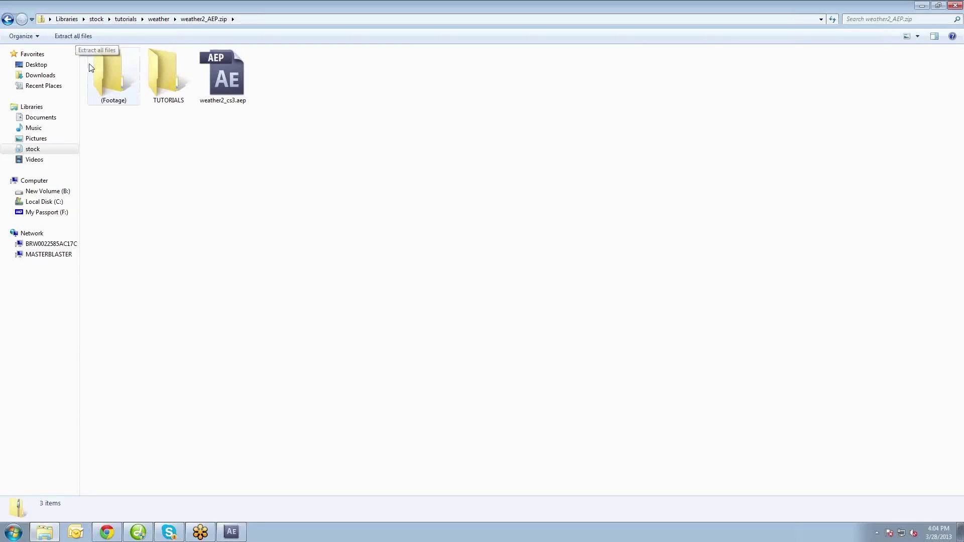
left_click(79, 39)
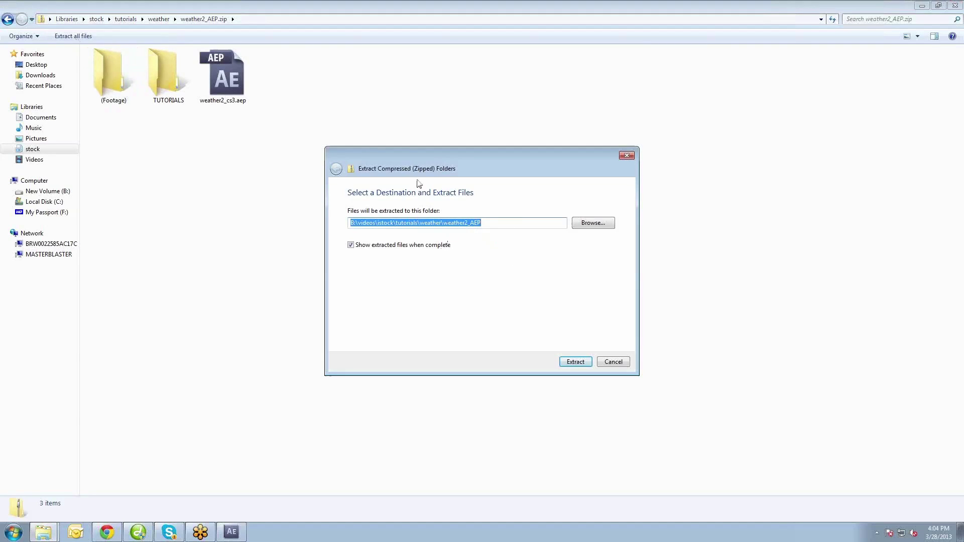
left_click(574, 361)
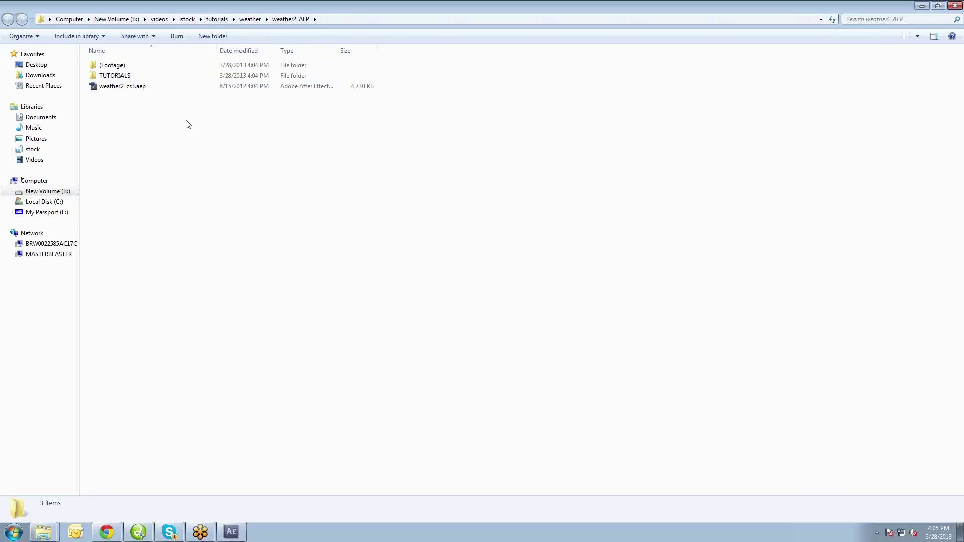
Step: Look over the extracted template files and view the contents of the (Footage) folder
left_click(116, 86)
left_click(111, 65)
left_click(118, 88)
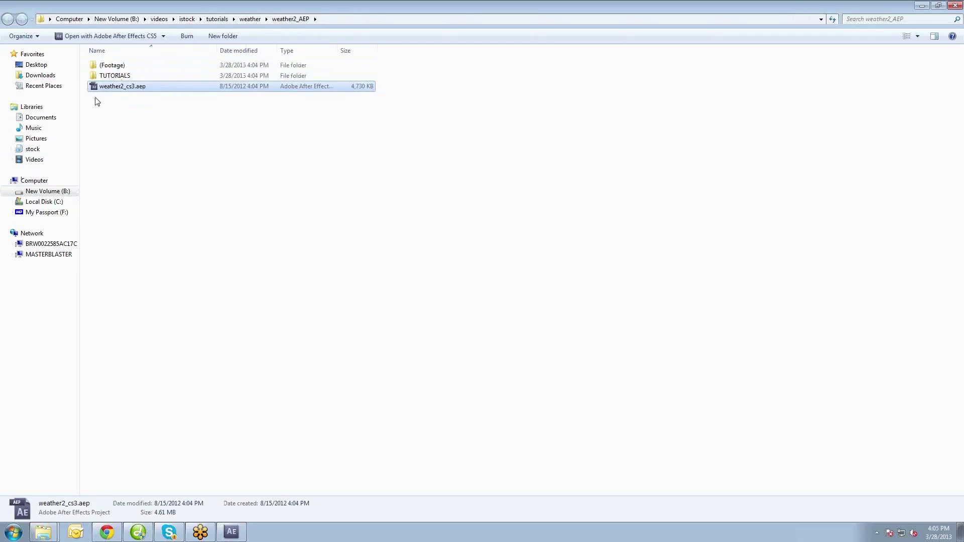
left_click(156, 135)
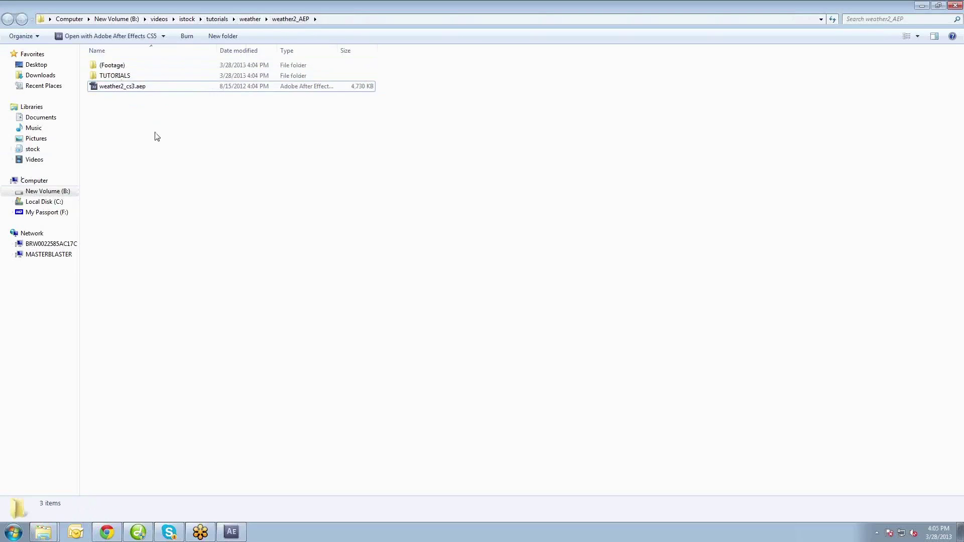
left_click(99, 67)
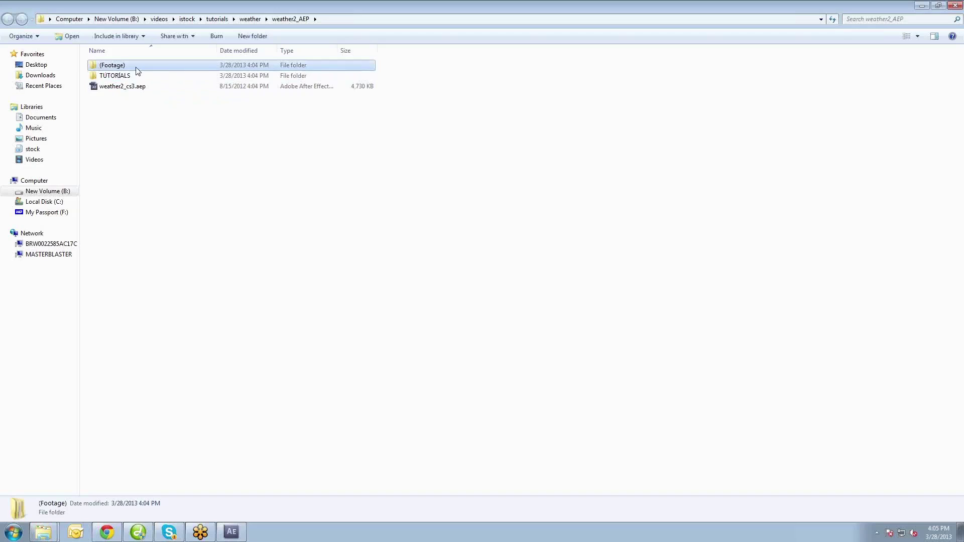
double_click(99, 67)
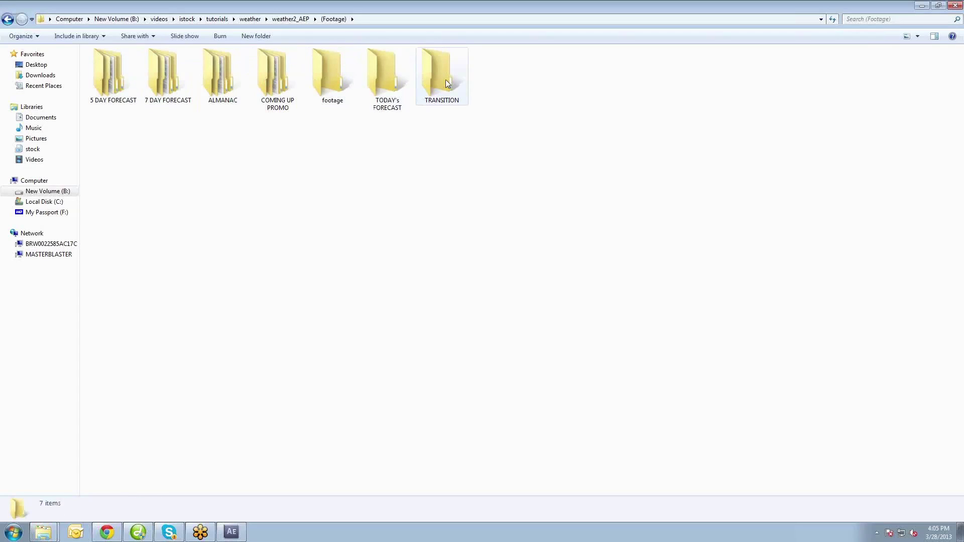
Step: Open 7day.htm from the 7DayForecast folder inside TUTORIALS and skim the tutorial page
left_click(8, 19)
double_click(108, 76)
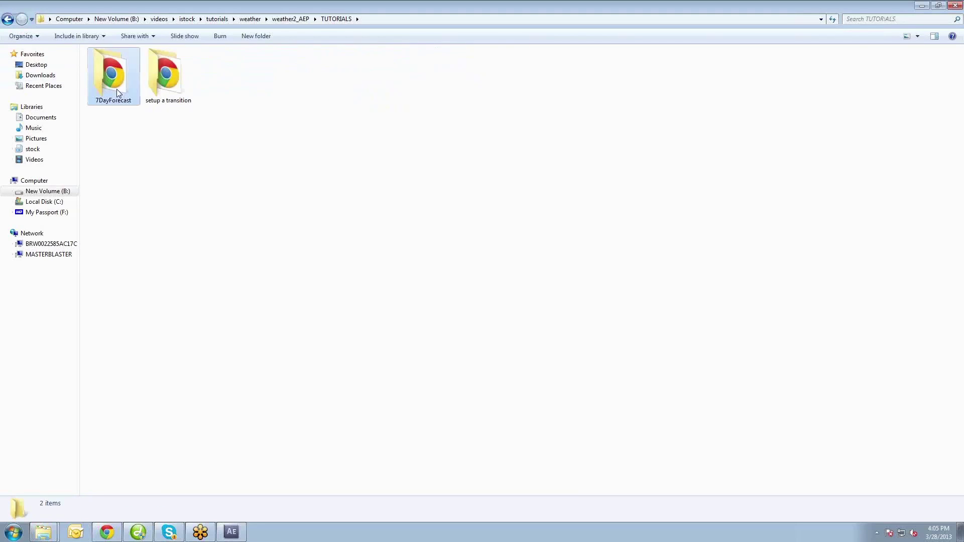
double_click(117, 88)
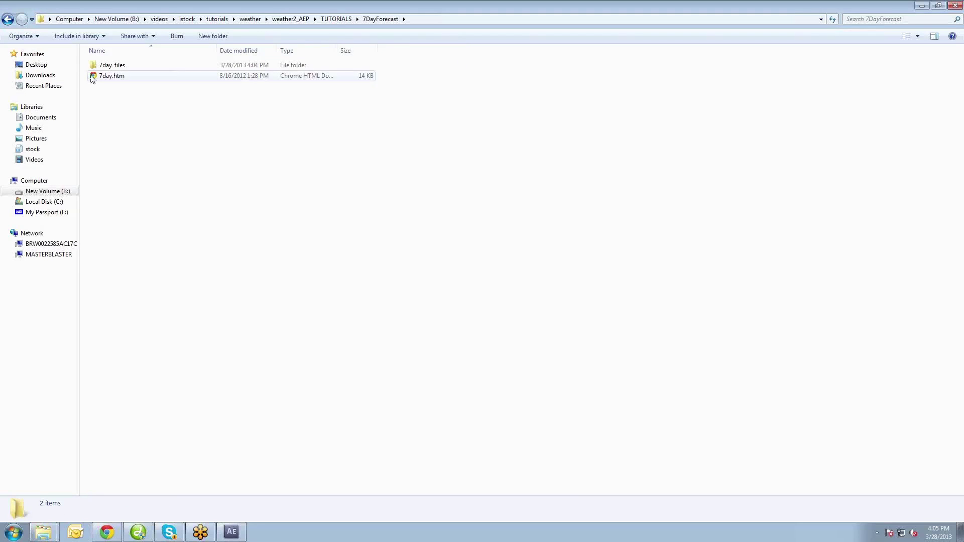
double_click(112, 76)
scroll(405, 133, "down", 1)
scroll(404, 133, "down", 6)
scroll(912, 113, "up", 3)
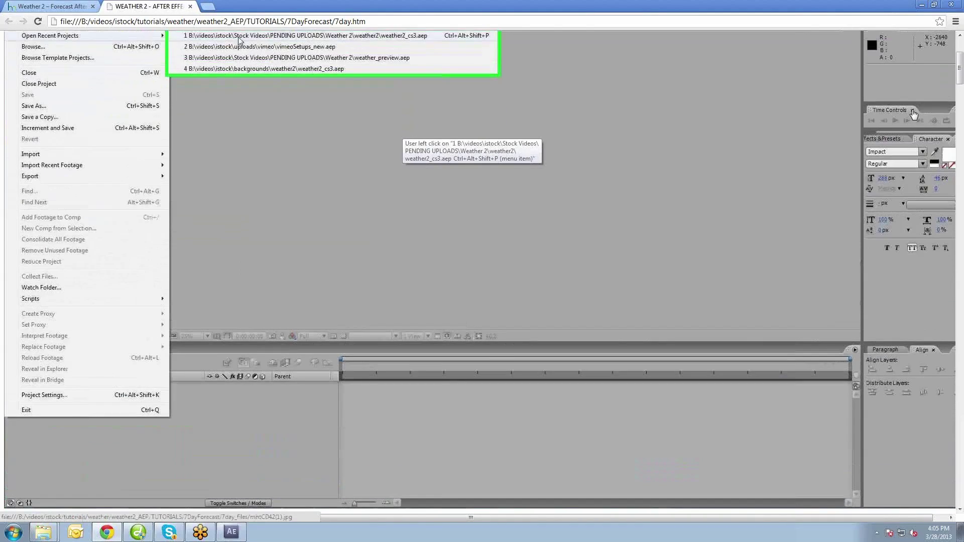
scroll(913, 114, "up", 4)
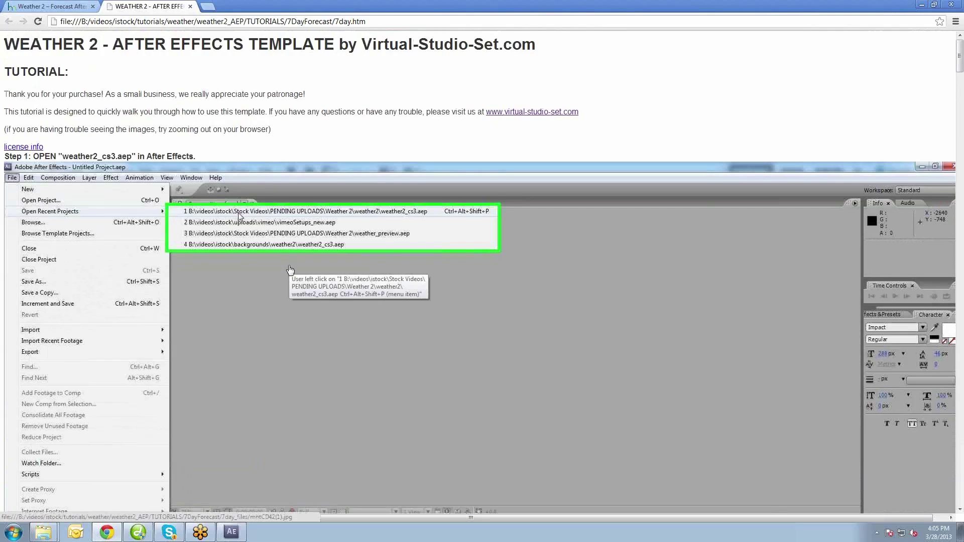
Step: Return to the weather2_AEP folder and open weather2_cs3.aep in After Effects, accepting the project conversion and maximizing the window
key("alt+Tab")
left_click(8, 19)
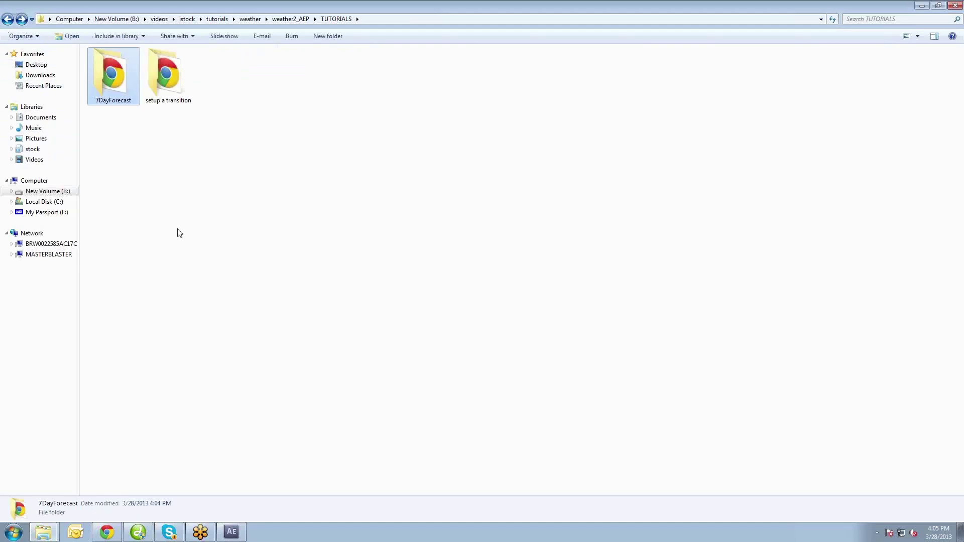
left_click(8, 20)
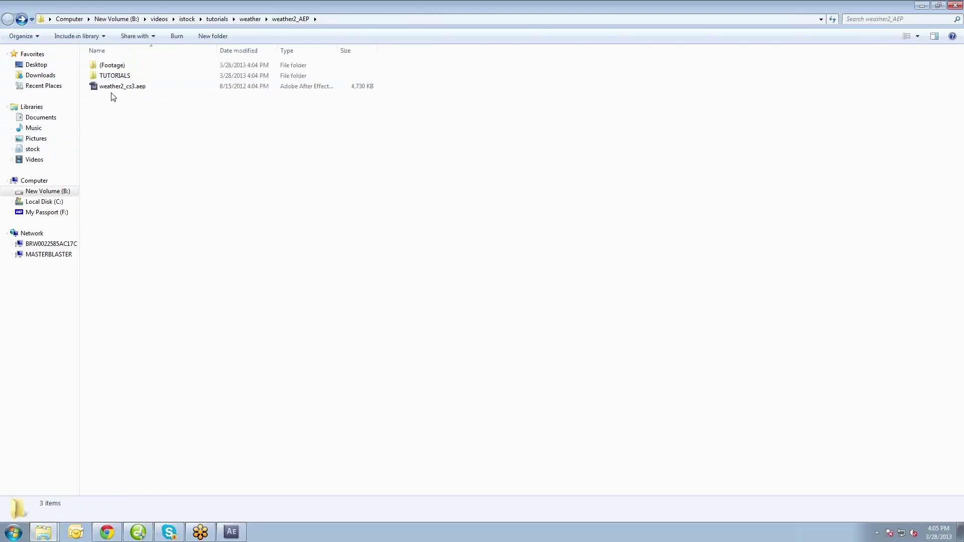
left_click(112, 89)
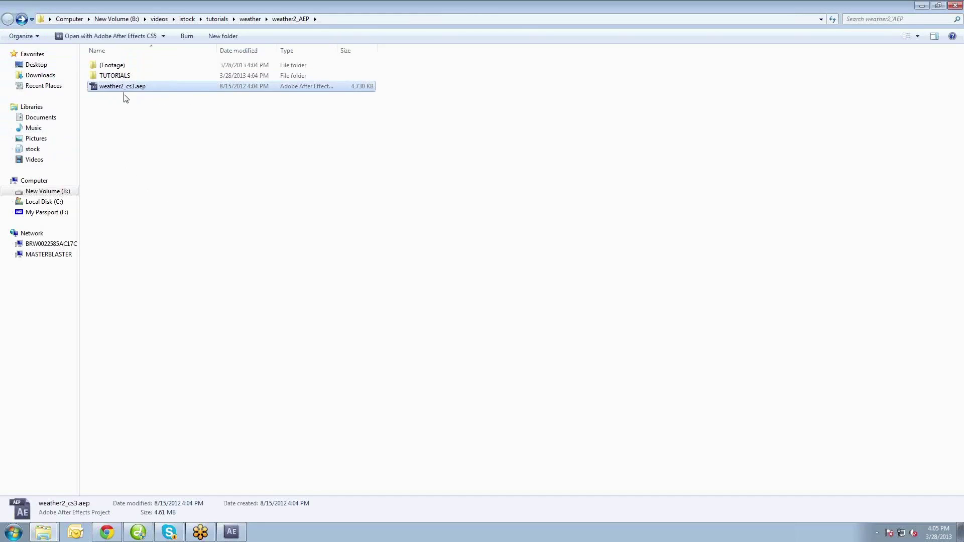
left_click(153, 144)
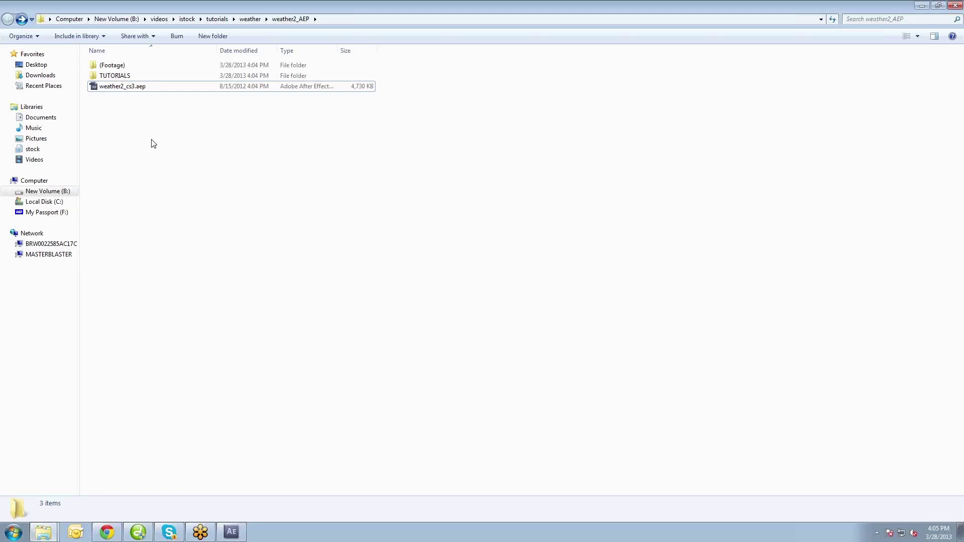
left_click(93, 90)
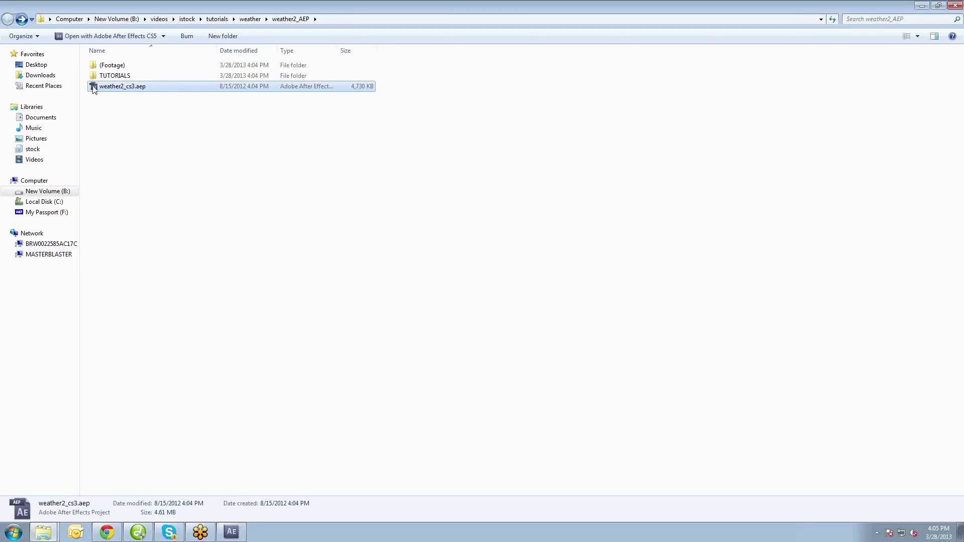
double_click(93, 89)
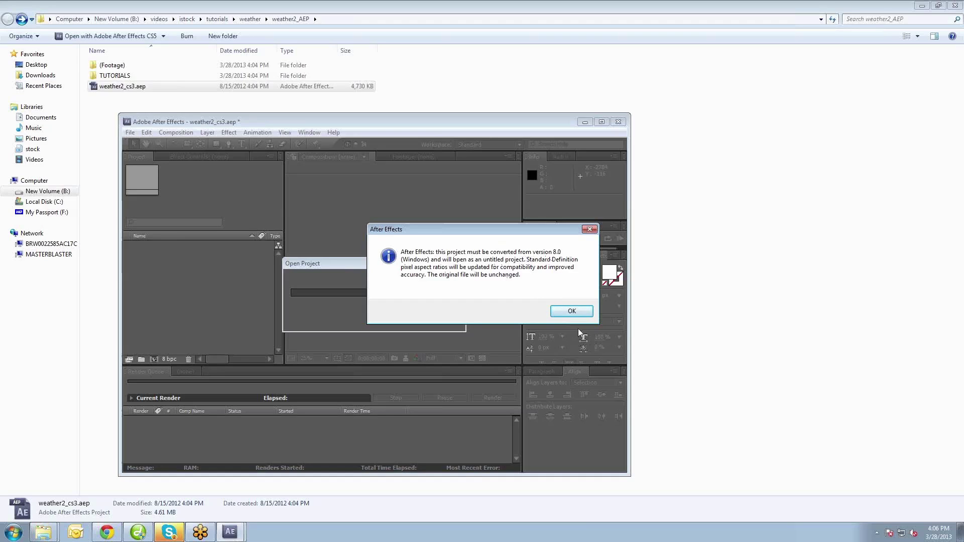
left_click(572, 311)
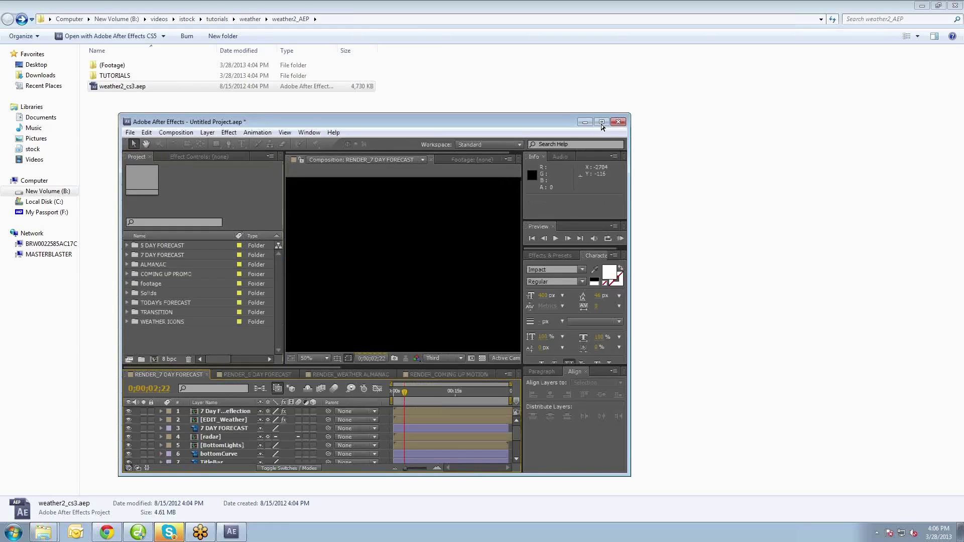
left_click(601, 122)
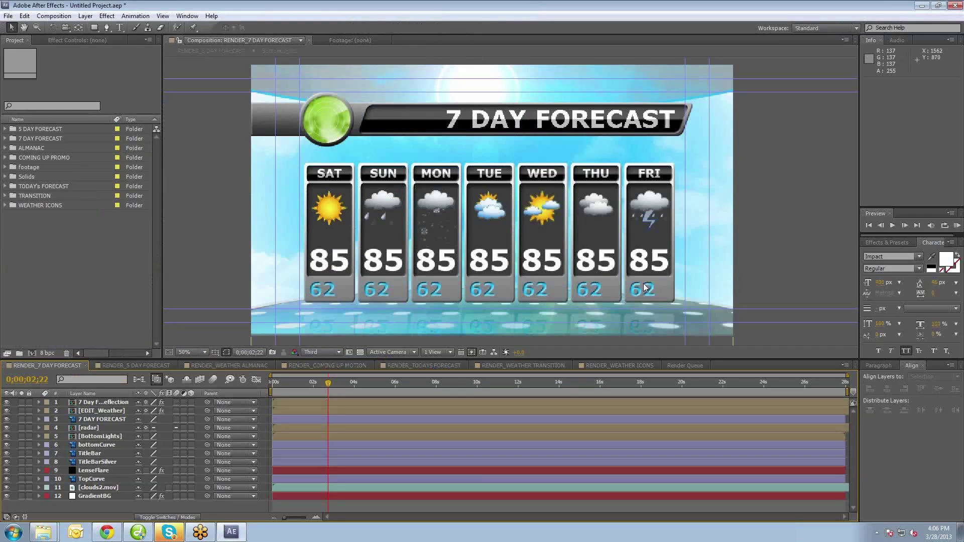
Step: Go through the project's folders one by one, from 5 DAY FORECAST to WEATHER ICONS
left_click(100, 279)
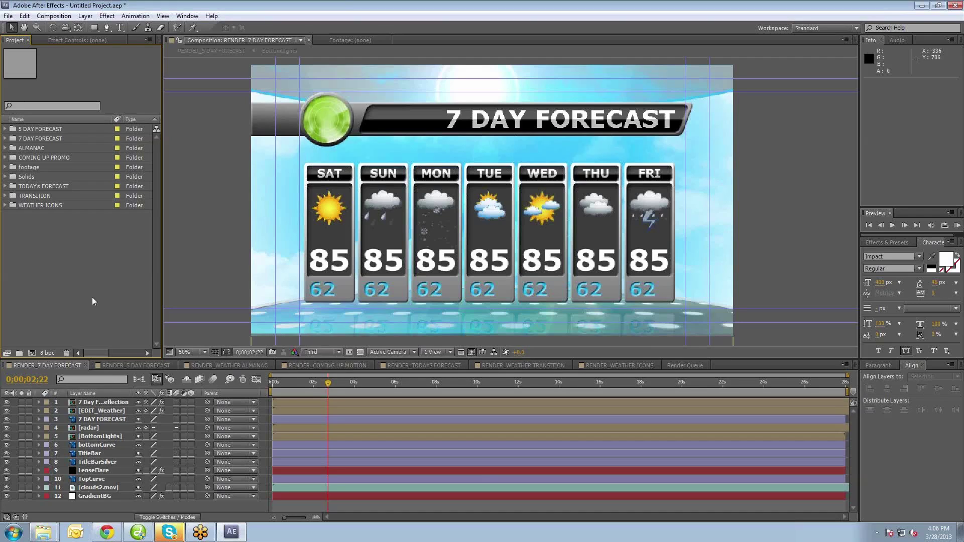
left_click(44, 131)
left_click(57, 139)
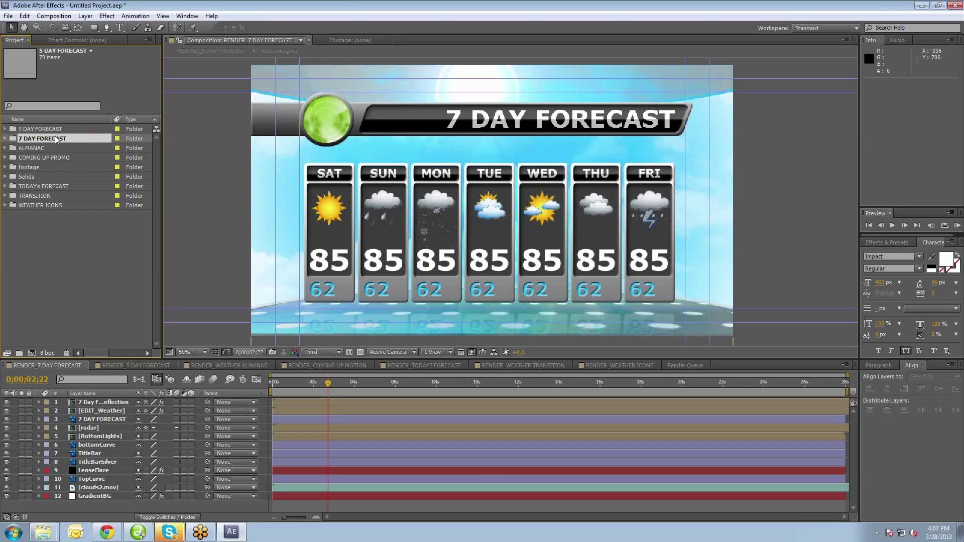
key("Down")
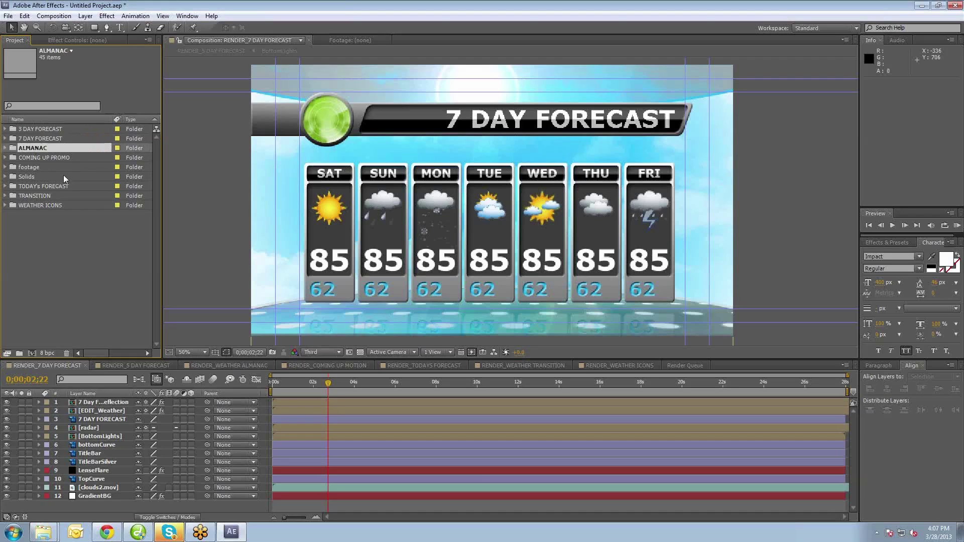
left_click(57, 158)
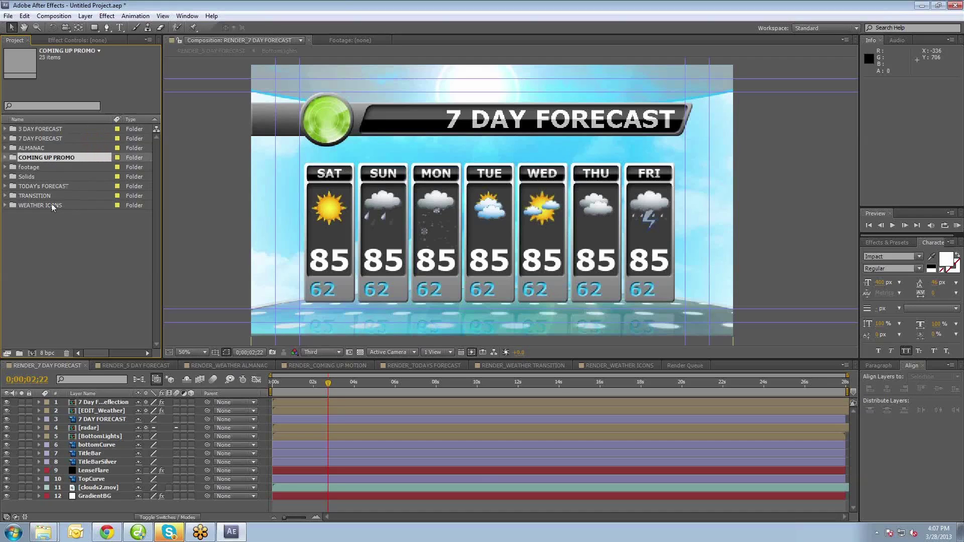
key("Down")
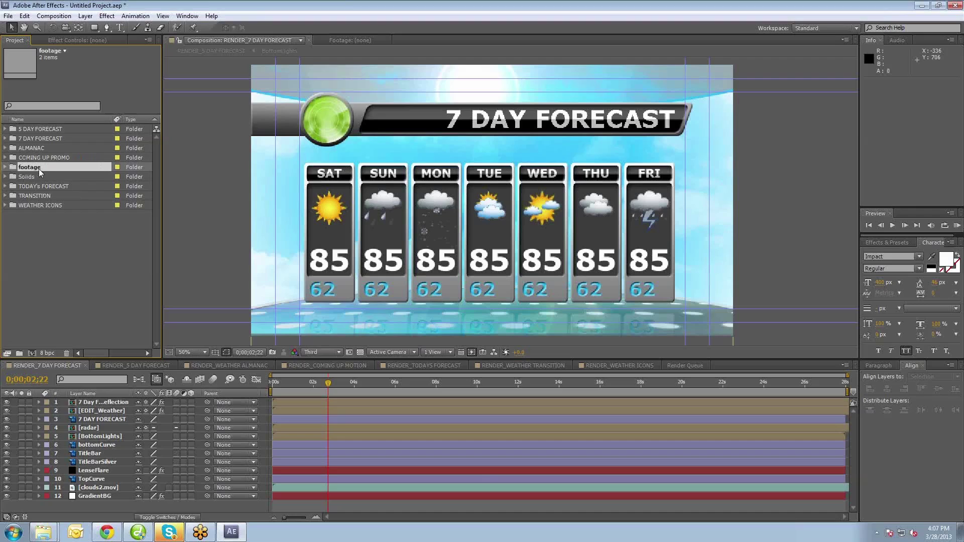
left_click(31, 178)
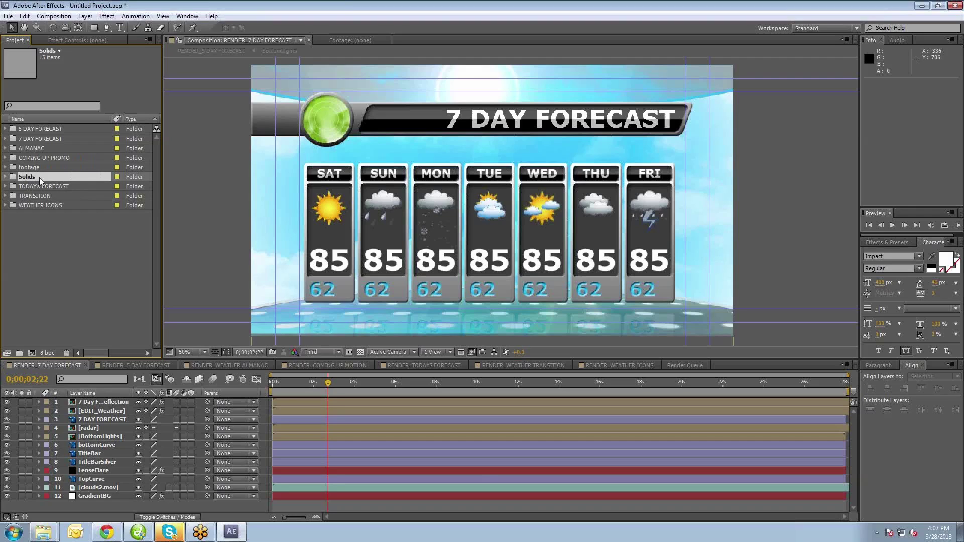
key("Down")
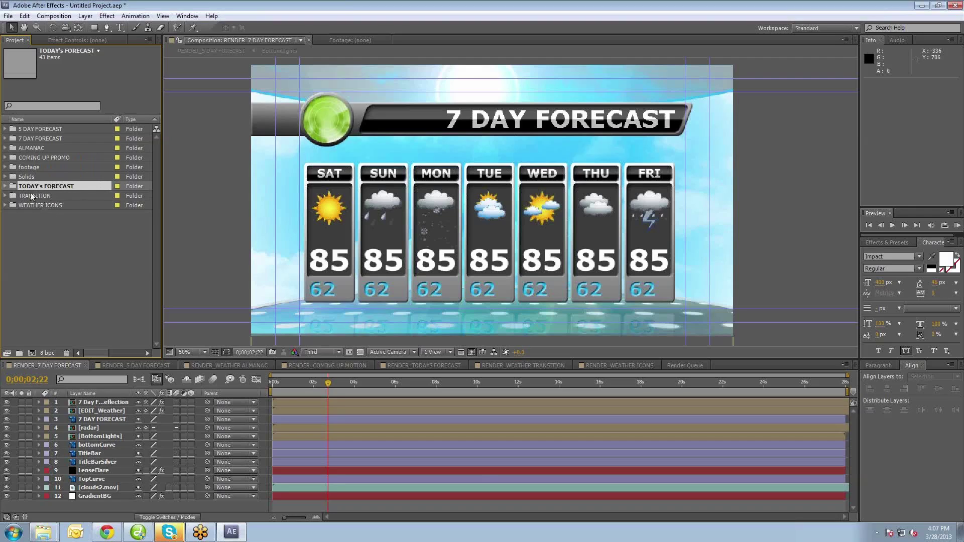
key("Down")
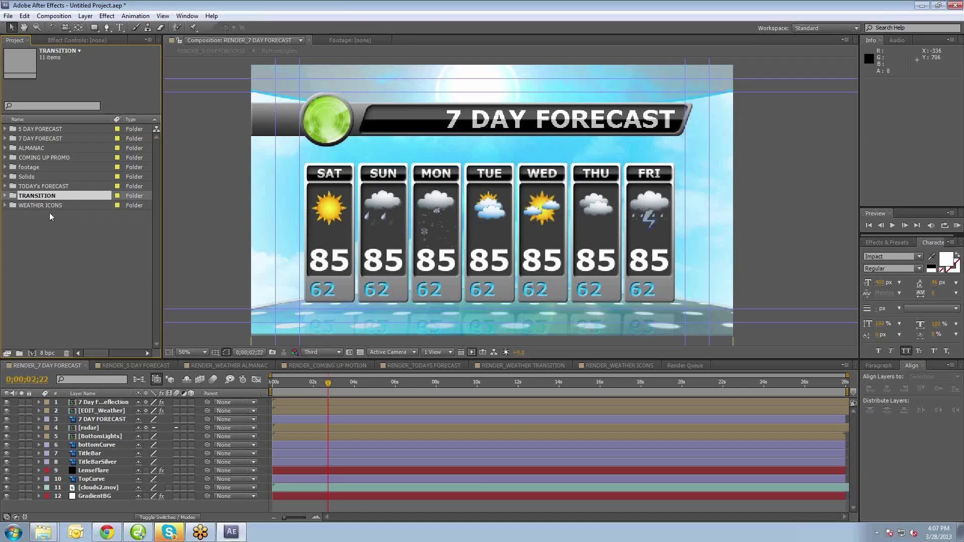
key("Down")
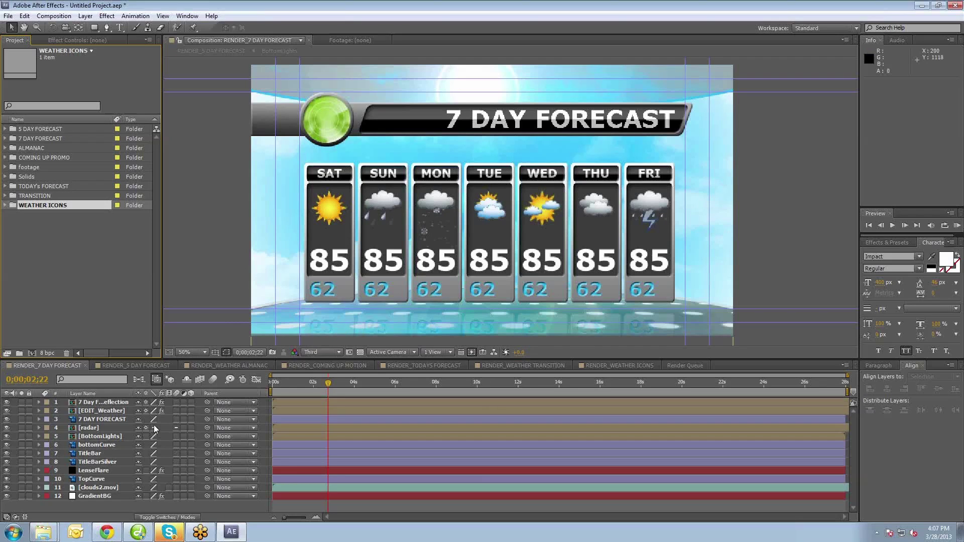
Step: Enlarge the timeline area and check the 7 Day Forecast Reflection and EDIT_Weather layers by switching each one's visibility off and on
mouse_move(175, 358)
left_mouse_down()
mouse_move(180, 326)
mouse_move(189, 345)
left_mouse_up()
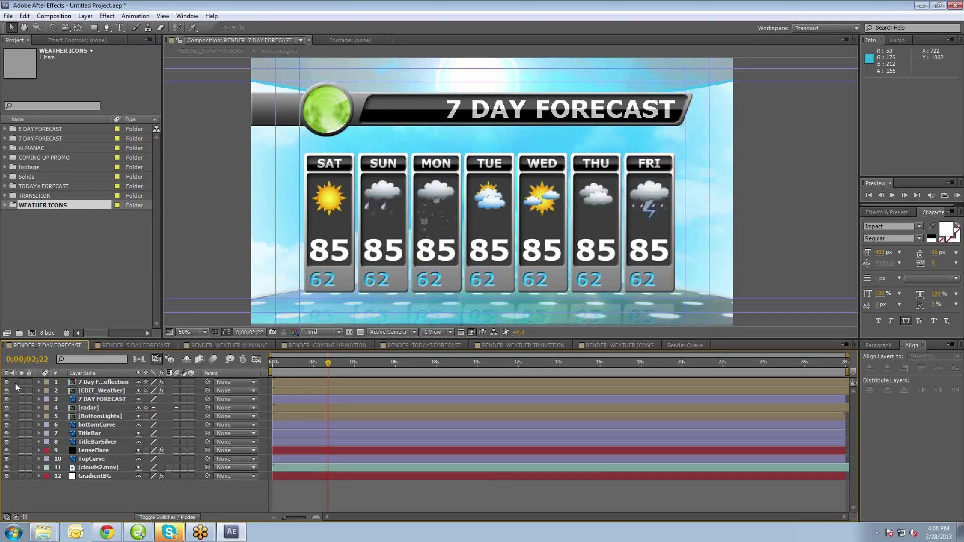
left_click(42, 384)
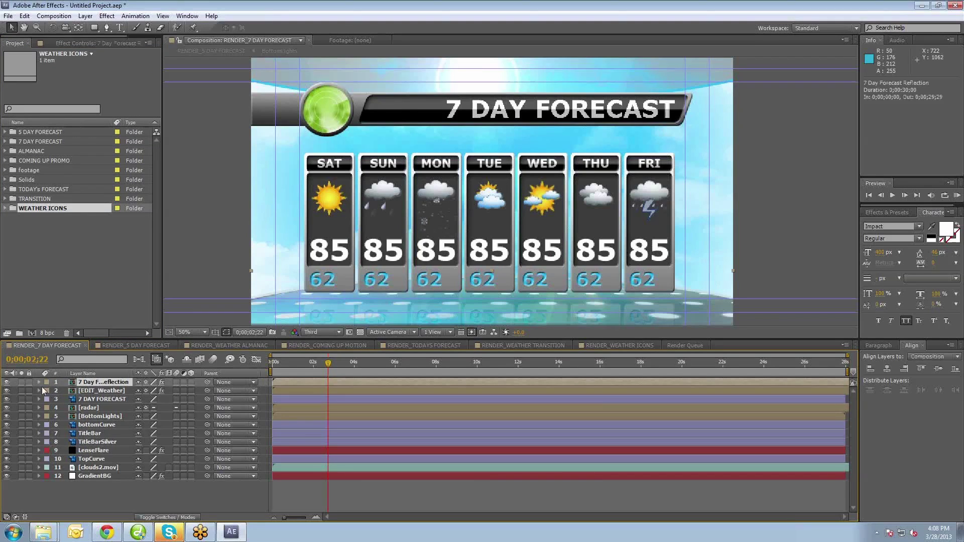
left_click(7, 383)
left_click(7, 383)
left_click(6, 391)
left_click(7, 390)
Step: Open the EDIT_Weather precomposition from the RENDER_7 DAY FORECAST composition
left_click(88, 391)
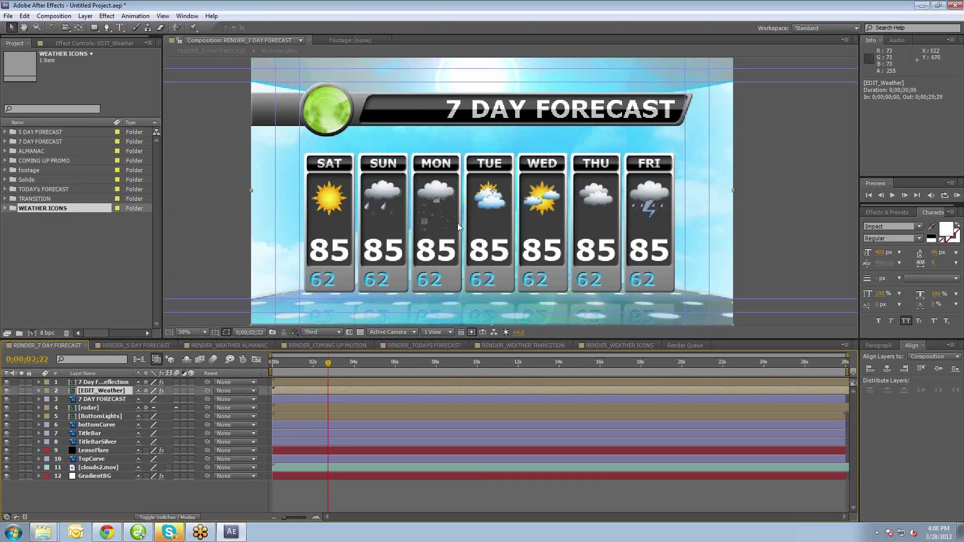
double_click(77, 391)
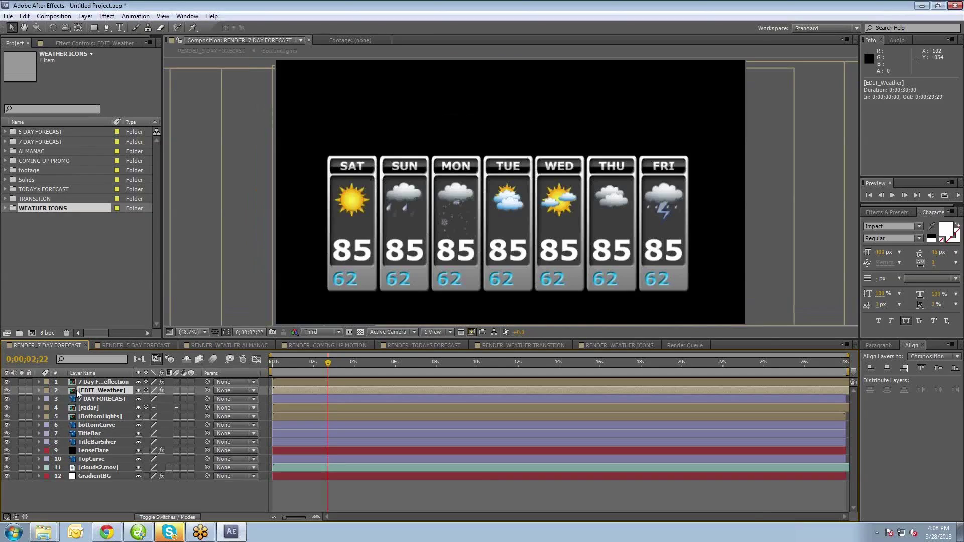
Step: Move the playhead to 0;00;03;02 and check the icon layers from thunderStorms to rain by switching each one's visibility off and on
left_click_drag(321, 363, 340, 368)
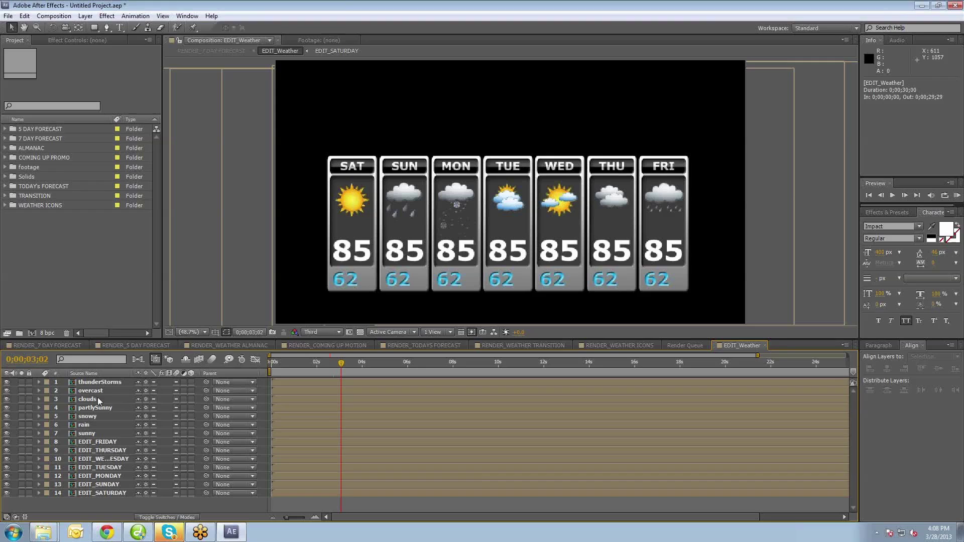
left_click(7, 383)
left_click(6, 382)
left_click(69, 392)
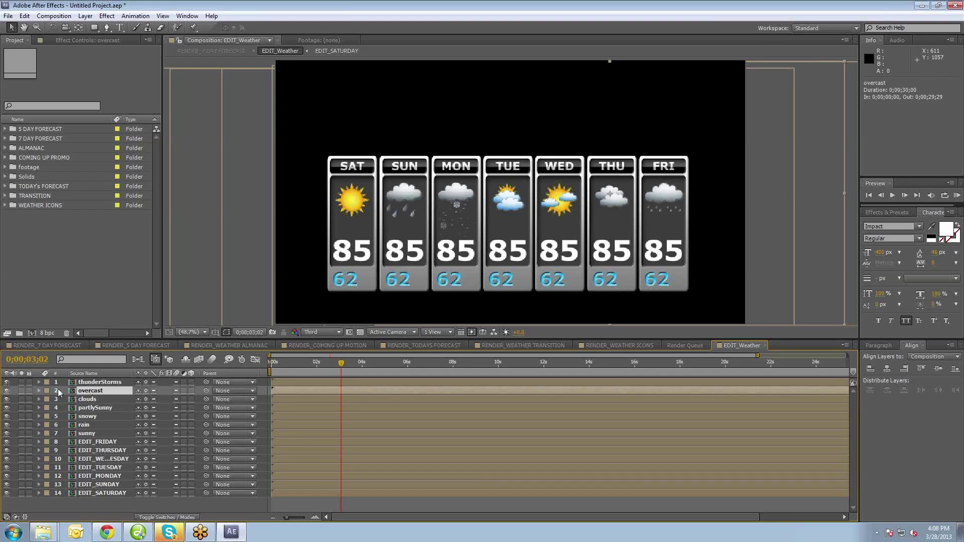
left_click(6, 391)
left_click(7, 391)
left_click(7, 400)
left_click(6, 399)
left_click(6, 407)
left_click(6, 408)
left_click(6, 417)
left_click(7, 417)
left_click(6, 425)
left_click(6, 424)
Step: Check the EDIT_FRIDAY and EDIT_THURSDAY layers by switching each one's visibility off and on
left_click(83, 443)
left_click(6, 442)
left_click(7, 442)
left_click(7, 450)
left_click(7, 451)
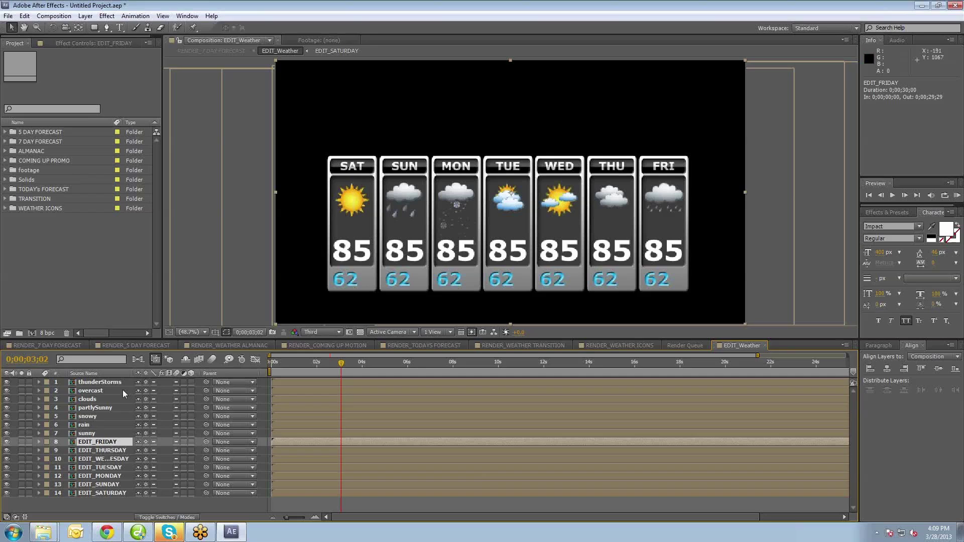
Step: Select the thunderStorms, overcast and sunny layers in turn to see which day's icon each one holds
left_click(109, 383)
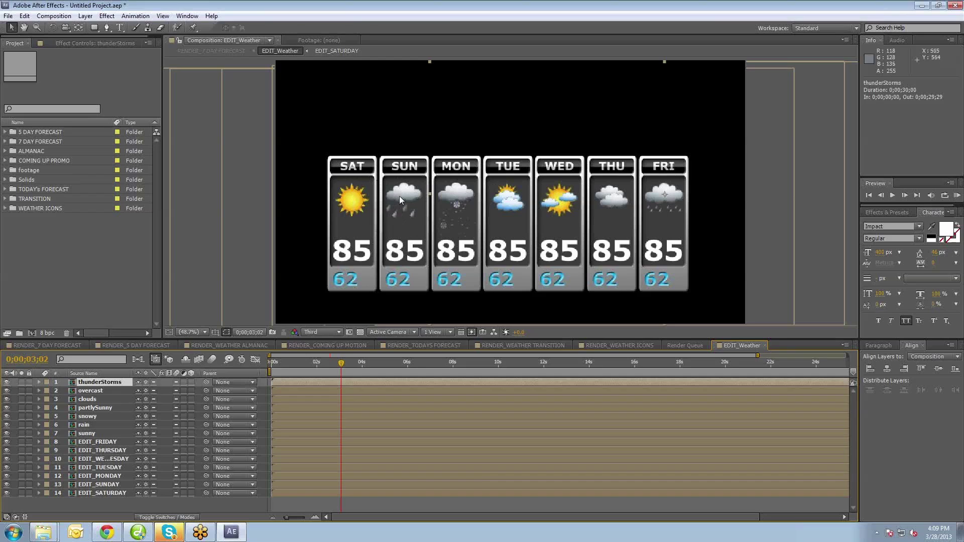
key("ctrl+Down")
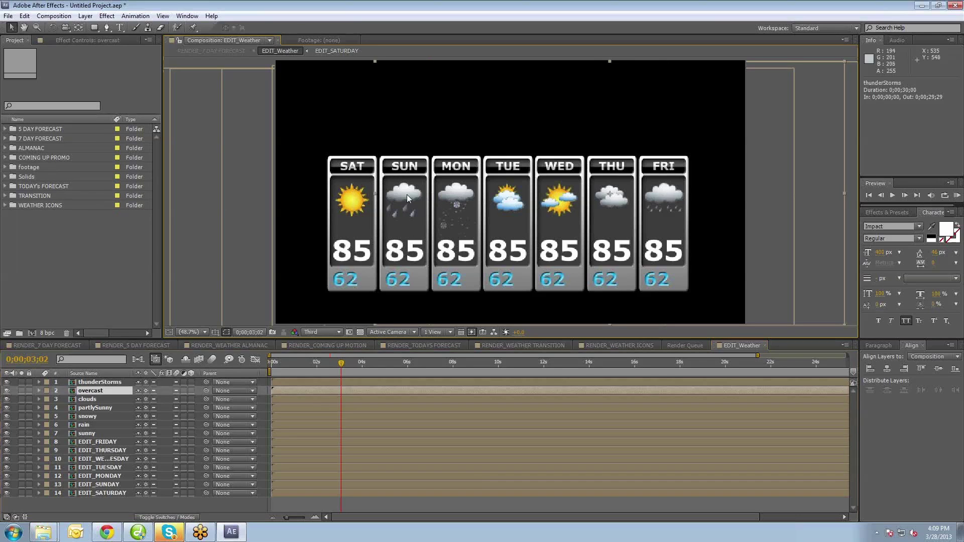
left_click(105, 383)
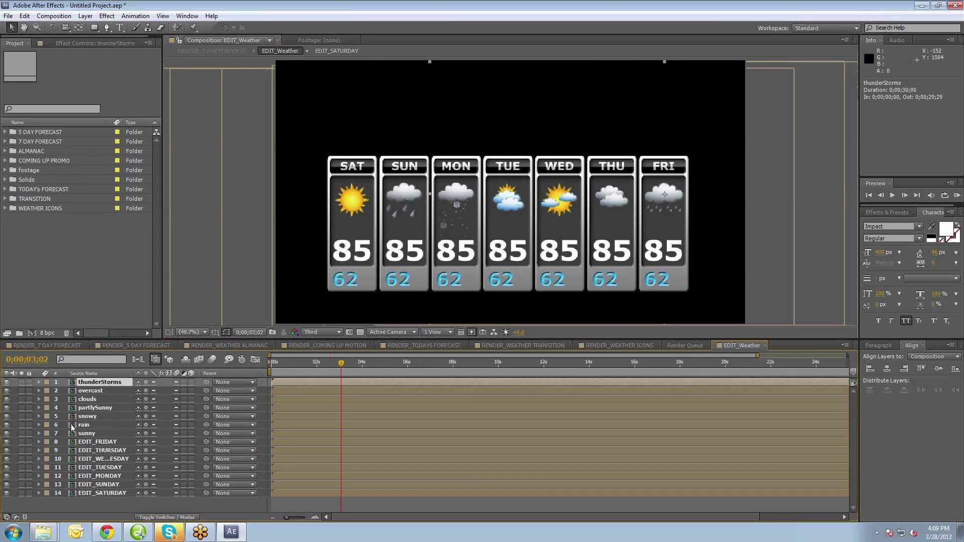
left_click(87, 434)
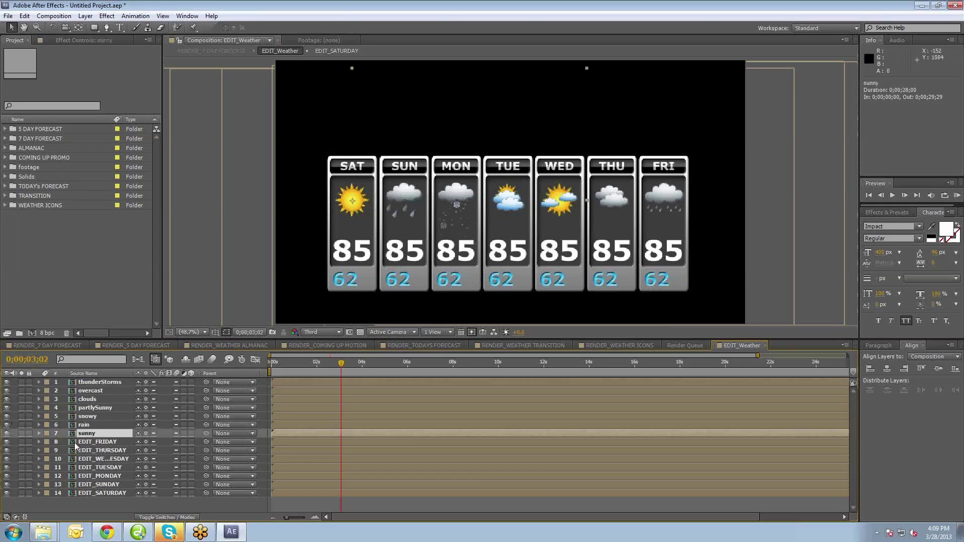
Step: Lock all layers of EDIT_Weather, testing the lock by freeing and relocking the overcast layer
left_click_drag(30, 492, 31, 423)
left_click_drag(31, 388, 31, 384)
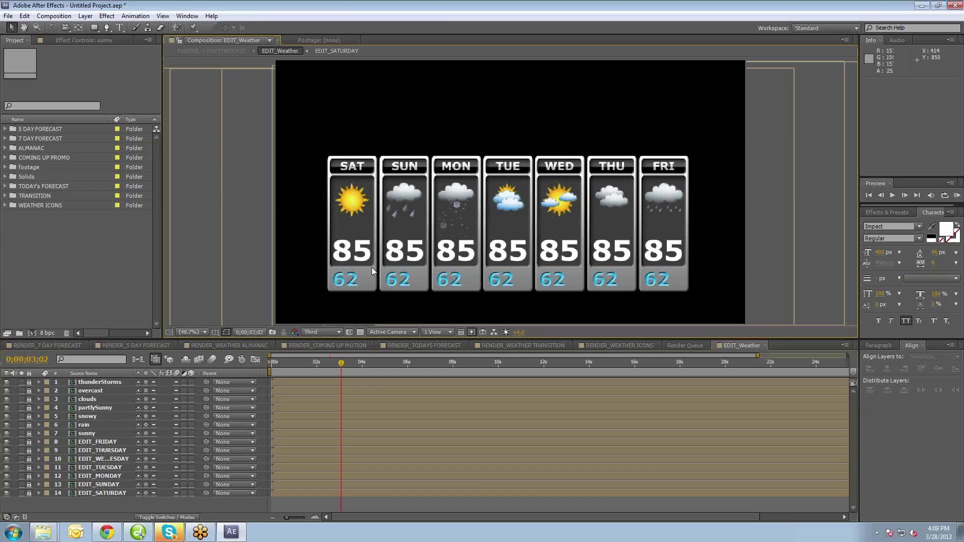
left_click(91, 391)
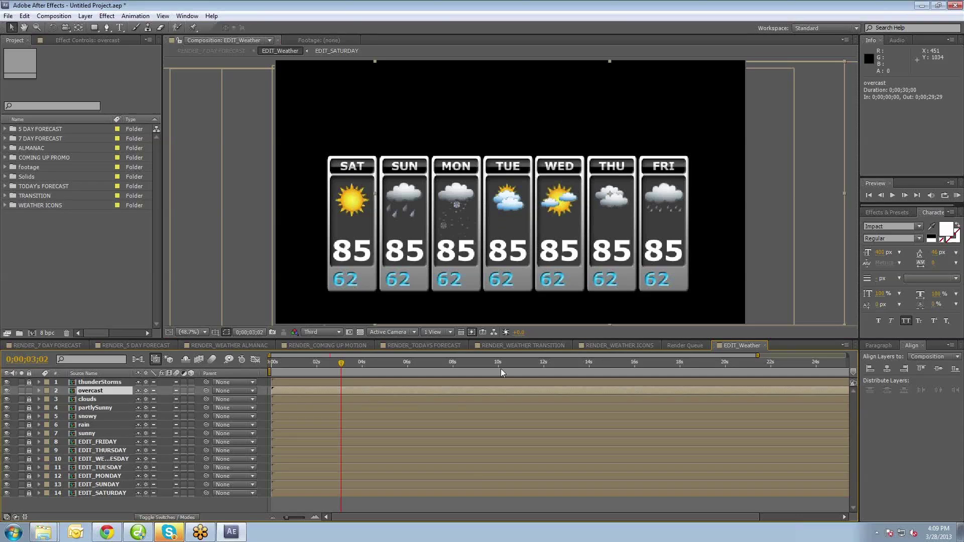
left_click(30, 390)
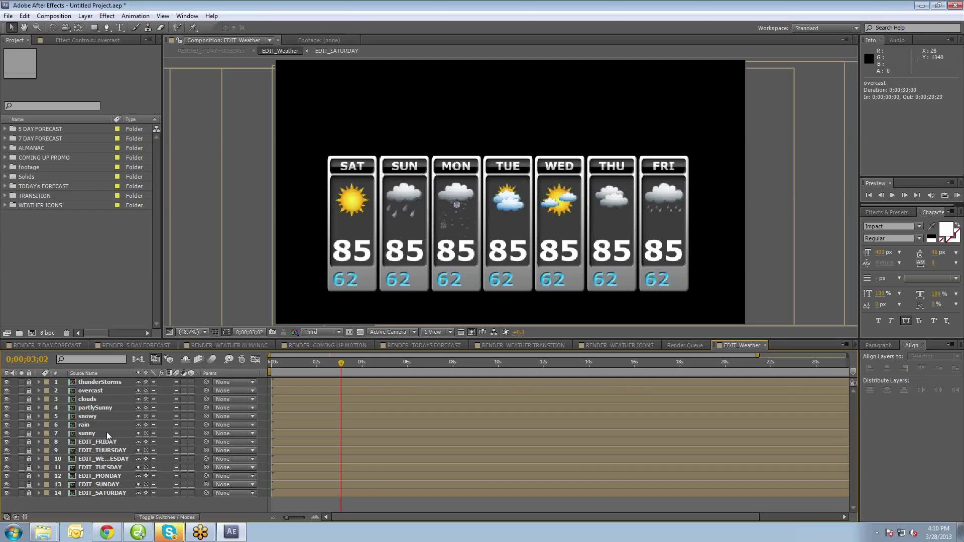
Step: Unlock the sunny layer and check the sunny, rain and snowy layers by switching each one's visibility off and on
left_click(76, 436)
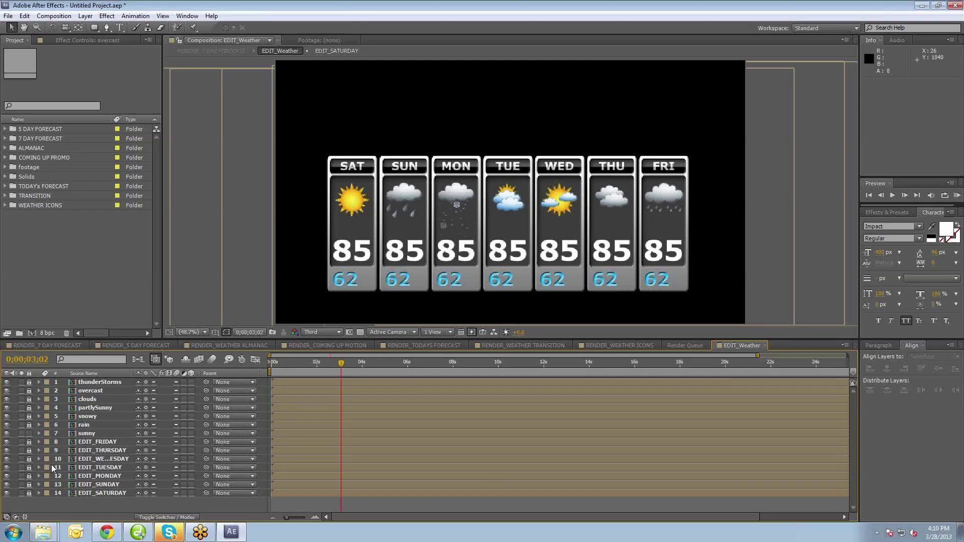
left_click(86, 434)
left_click(7, 435)
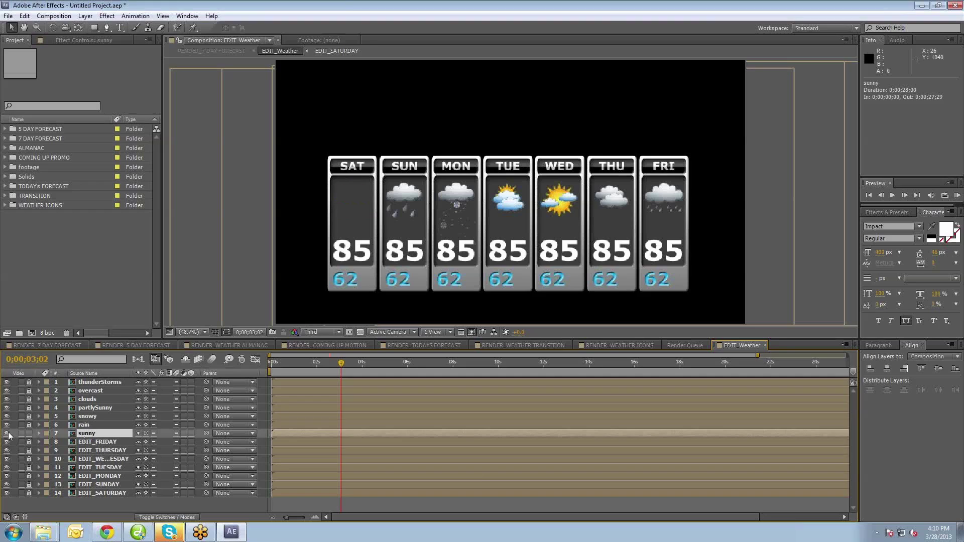
left_click(8, 434)
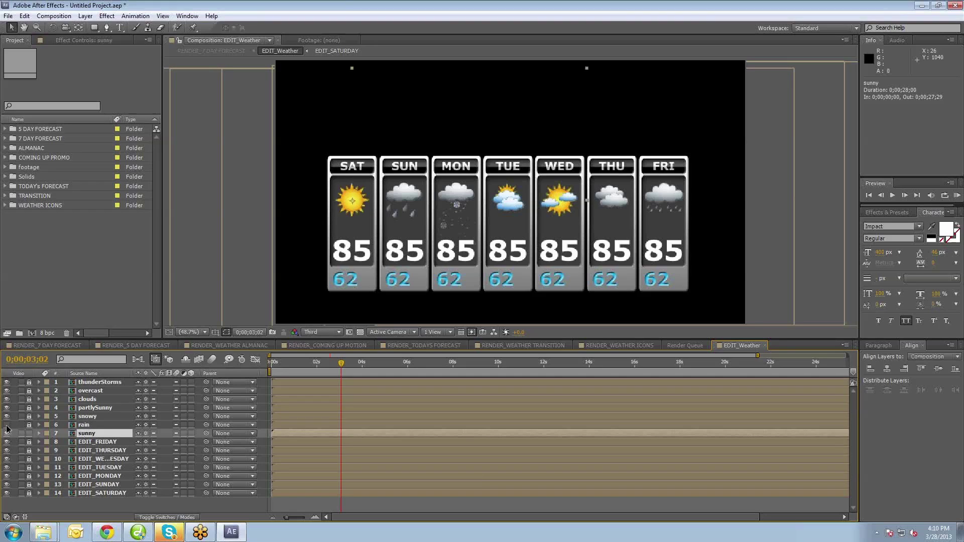
left_click(7, 424)
left_click(7, 425)
left_click(7, 416)
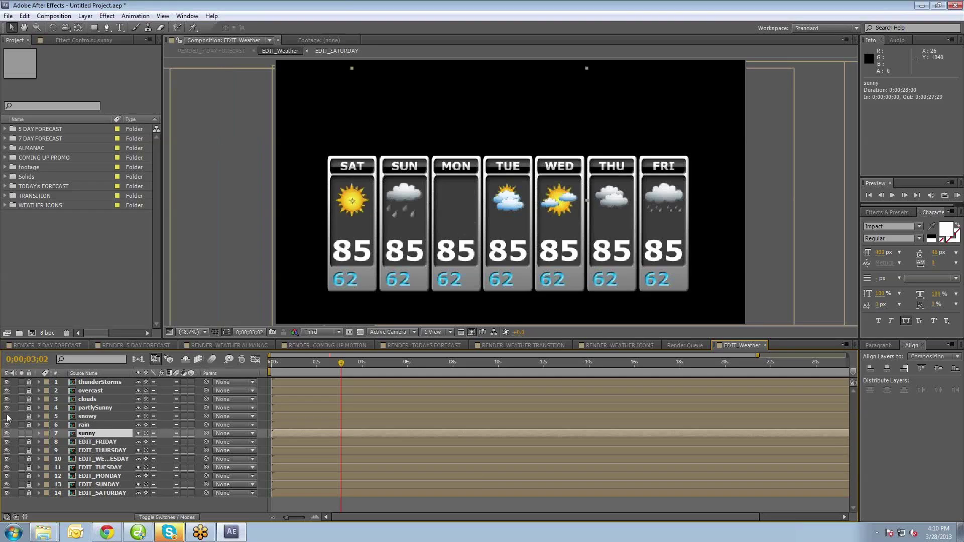
left_click(7, 416)
Step: Clear the layer selection and hide the rain and snowy icons on the Sunday and Monday panels
key("ctrl+shift+a")
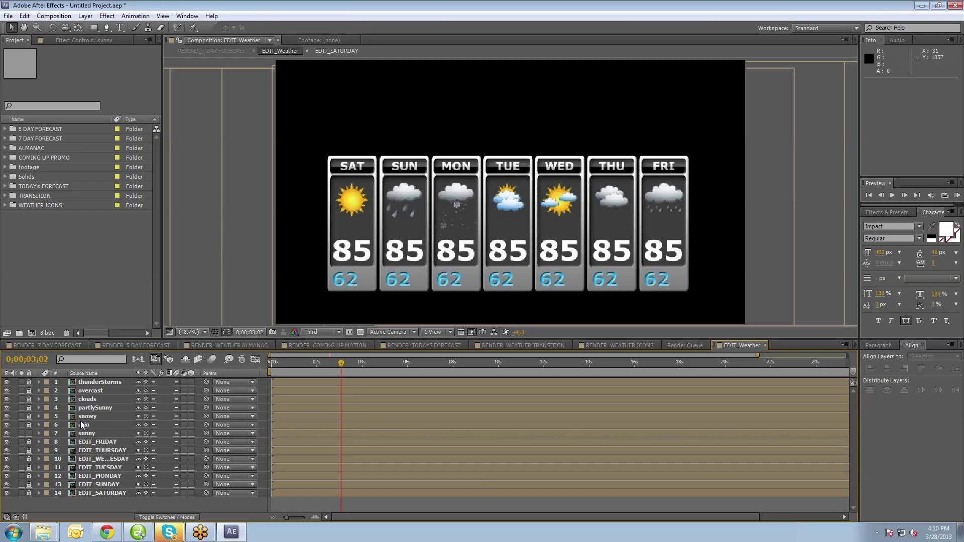
left_click(7, 425)
left_click(7, 416)
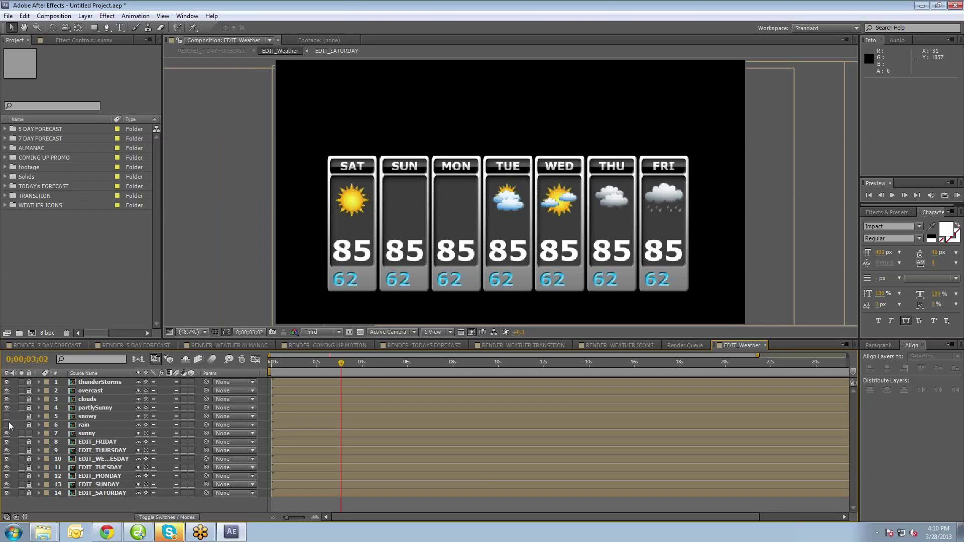
Step: Duplicate the sunny layer and move the copy horizontally onto the SUN panel, to position 528, 572
left_click(85, 435)
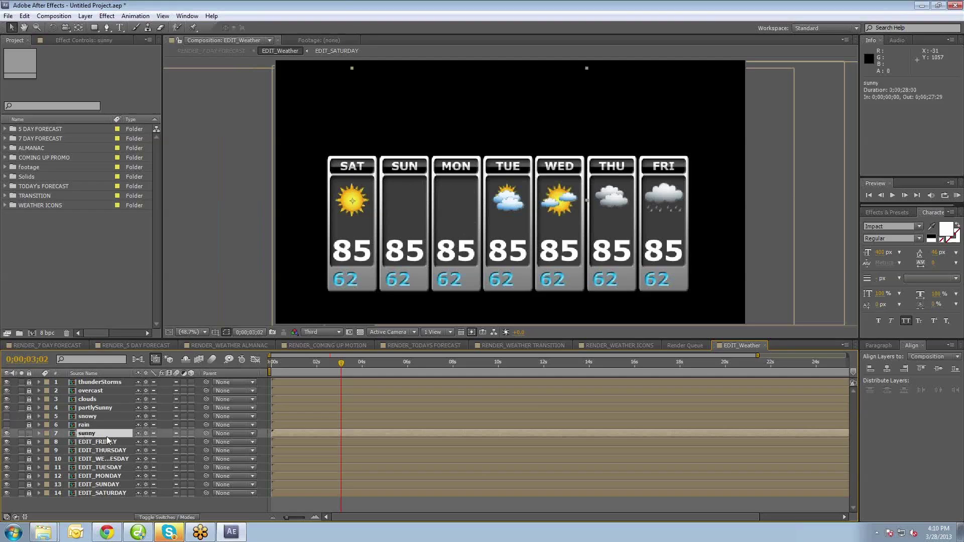
key("ctrl+d")
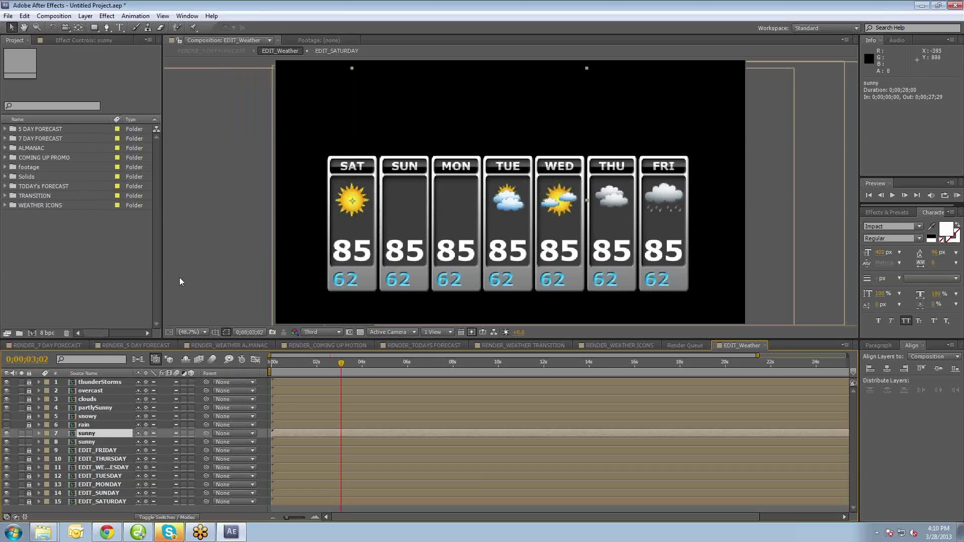
left_click(88, 441)
key("ctrl+Up")
key("Right")
key("Right")
key("Right")
key("Right")
key("Right")
key("Right")
key("Right")
key("Right")
key("Right")
key("Right")
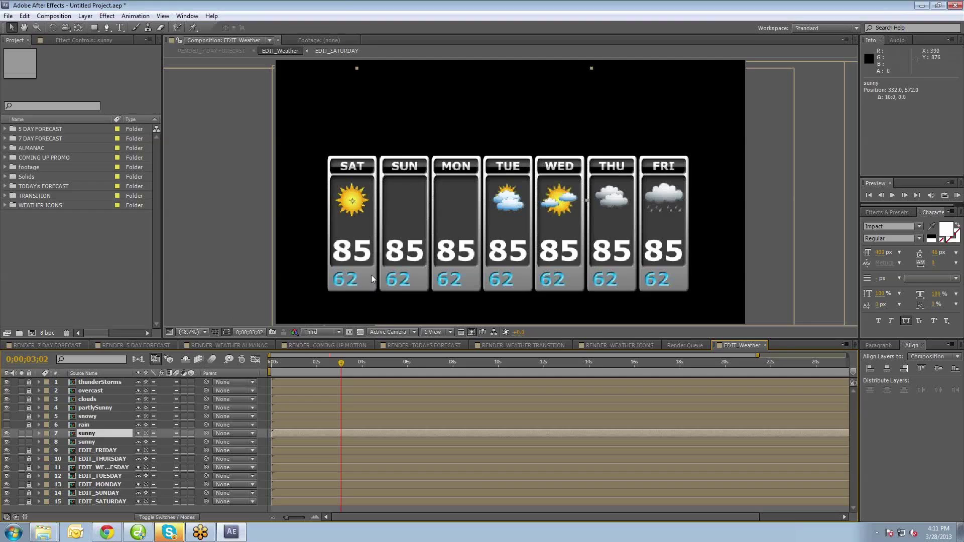
key("shift+Right")
key("shift+Right")
key("shift+Right")
key("shift+Right")
key("shift+Right")
key("shift+Right")
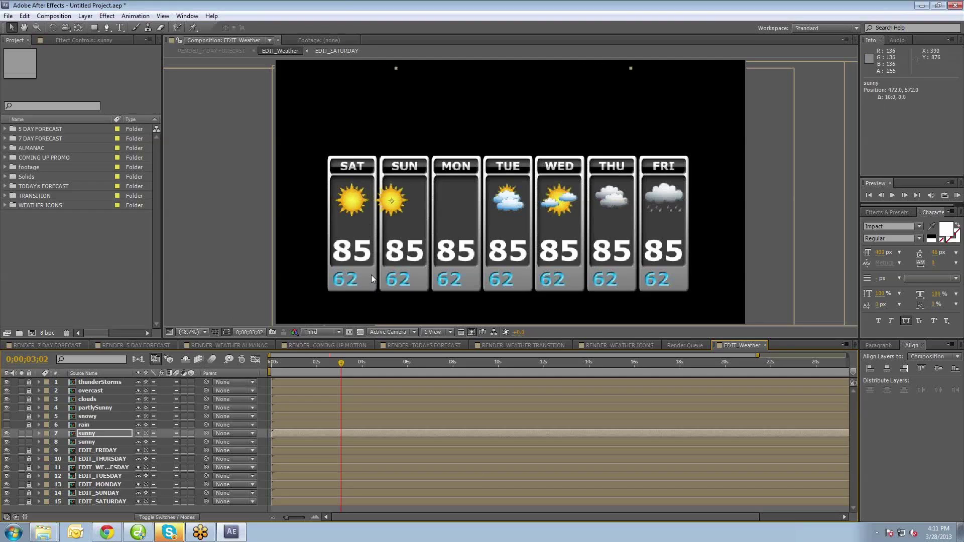
key("Left")
key("Left")
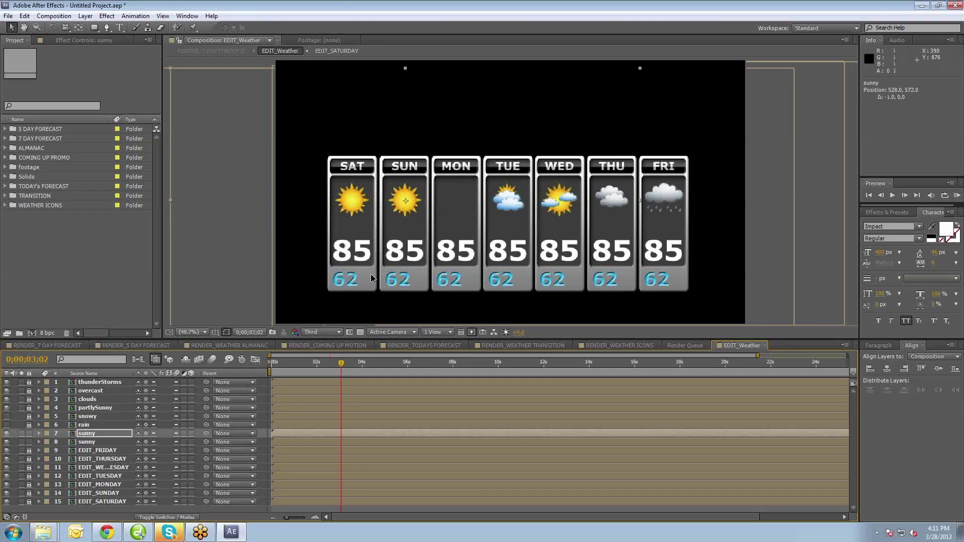
Step: Duplicate Sunday's sunny layer and move the copy horizontally onto the MON panel, to position 740, 572
left_click(100, 432)
key("ctrl+d")
key("shift+Right")
key("shift+Right")
key("shift+Right")
key("shift+Right")
key("shift+Right")
key("shift+Right")
key("shift+Right")
key("shift+Right")
key("shift+Right")
key("shift+Right")
key("shift+Right")
key("shift+Right")
key("shift+Right")
key("shift+Right")
key("shift+Right")
key("shift+Right")
key("shift+Right")
key("shift+Right")
key("shift+Right")
key("shift+Right")
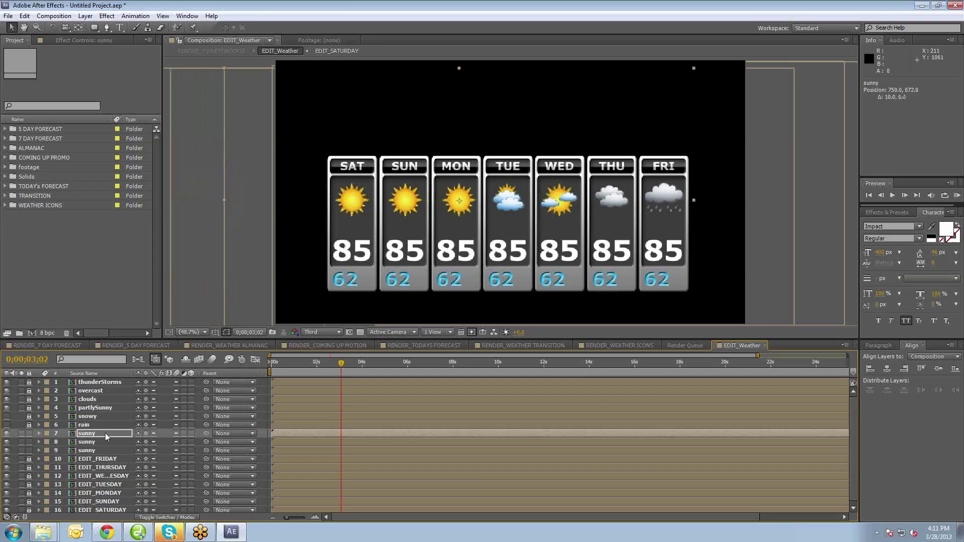
key("Left")
key("Left")
key("Left")
key("Left")
key("Left")
key("Left")
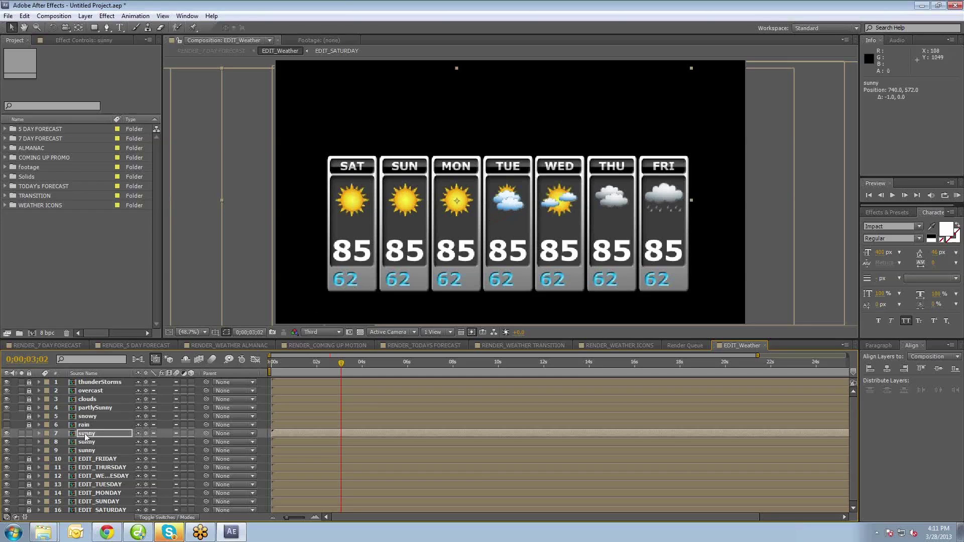
Step: Lock the three sunny layers and check the partlySunny and clouds layers by switching their visibility off and on
left_click(29, 434)
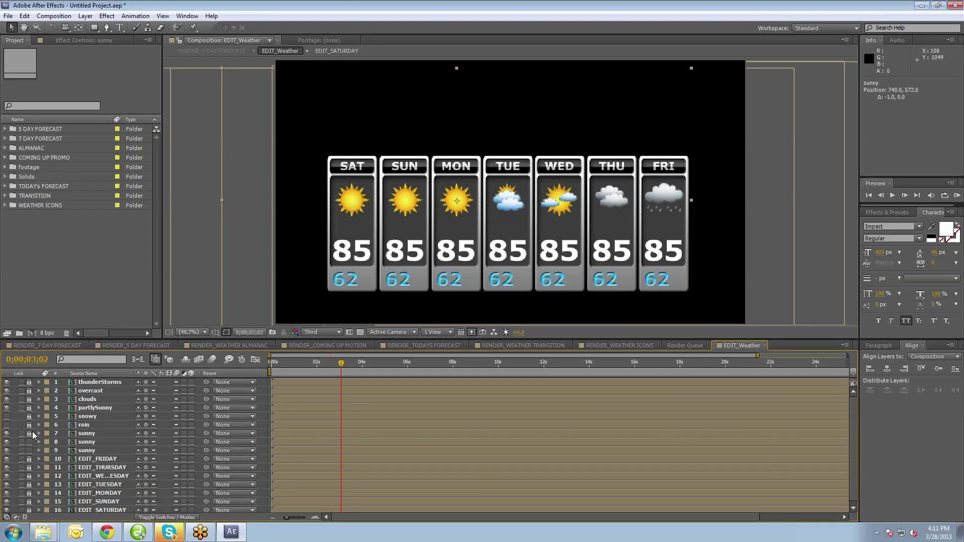
left_click(29, 450)
left_click(7, 408)
left_click(7, 408)
left_click(6, 399)
left_click(6, 399)
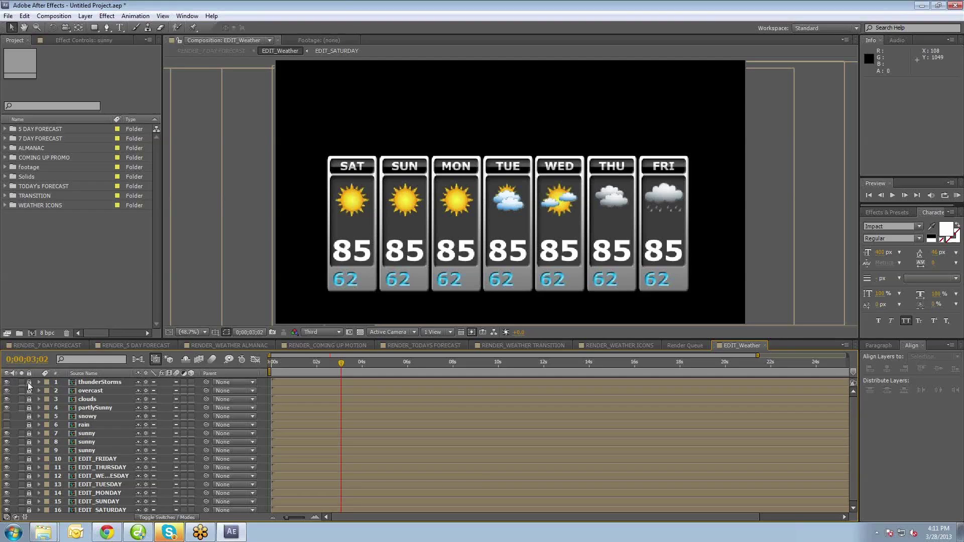
Step: Unlock the thunderStorms layer and hide it so the FRI panel has no icon
left_click(98, 384)
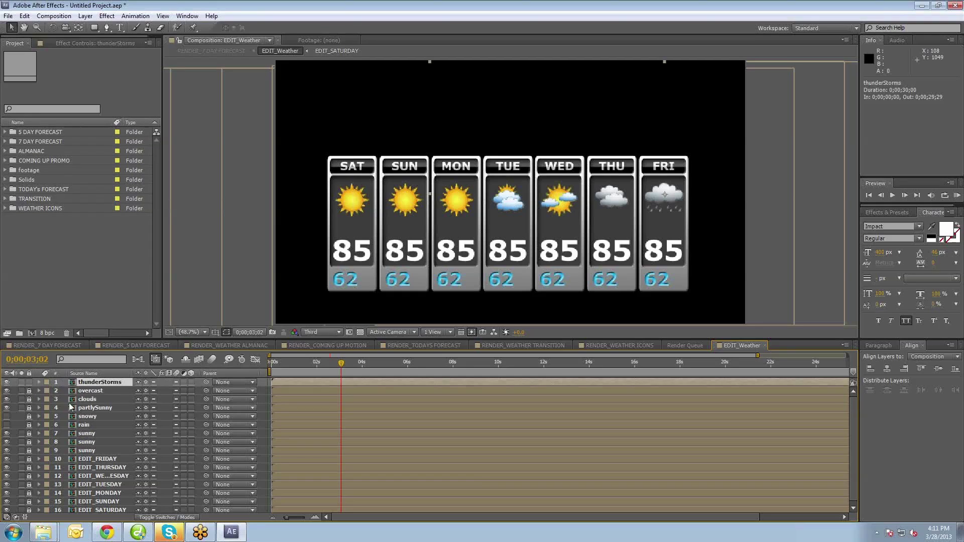
left_click(7, 382)
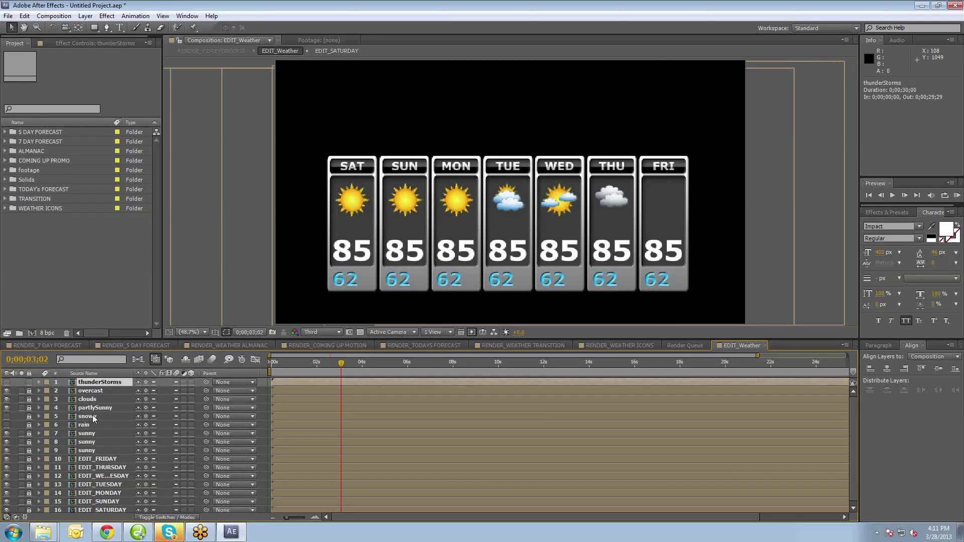
key("F2")
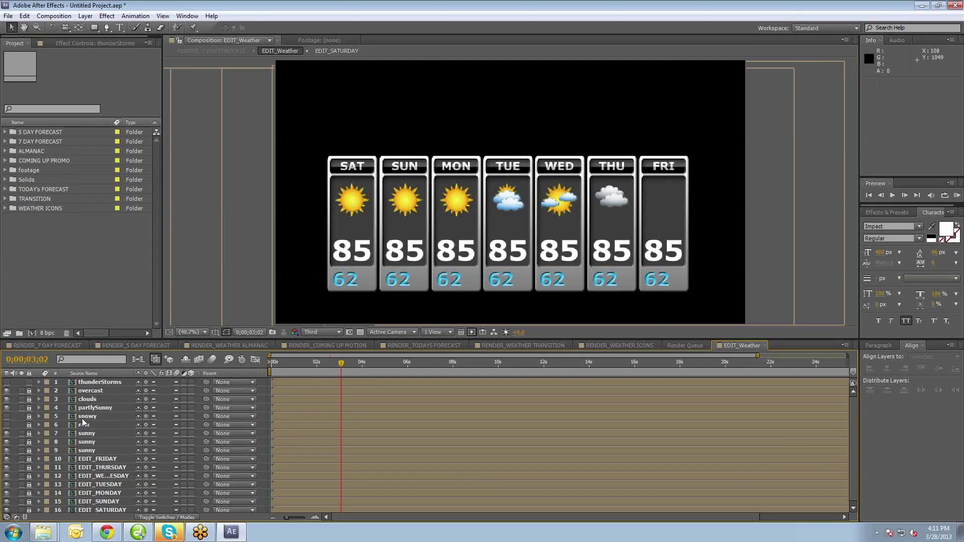
Step: Unlock and show the snowy layer and move it horizontally from the MON panel onto the FRI panel, to about 1593, 574
left_click(6, 416)
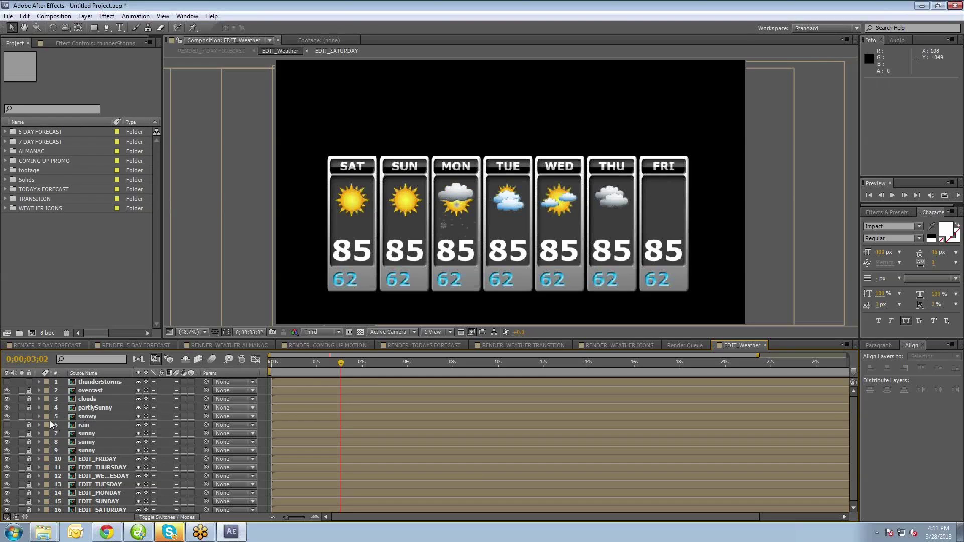
left_click(76, 416)
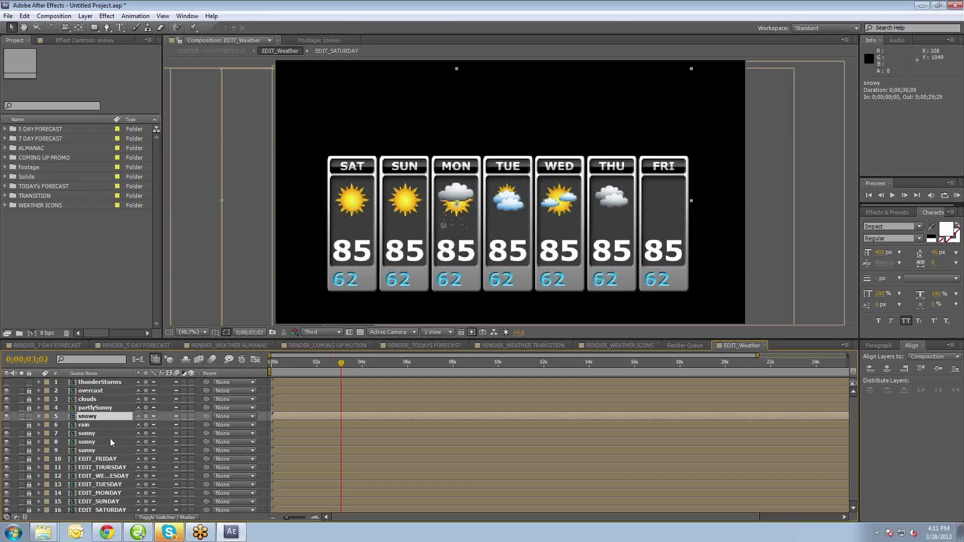
key("shift+Right")
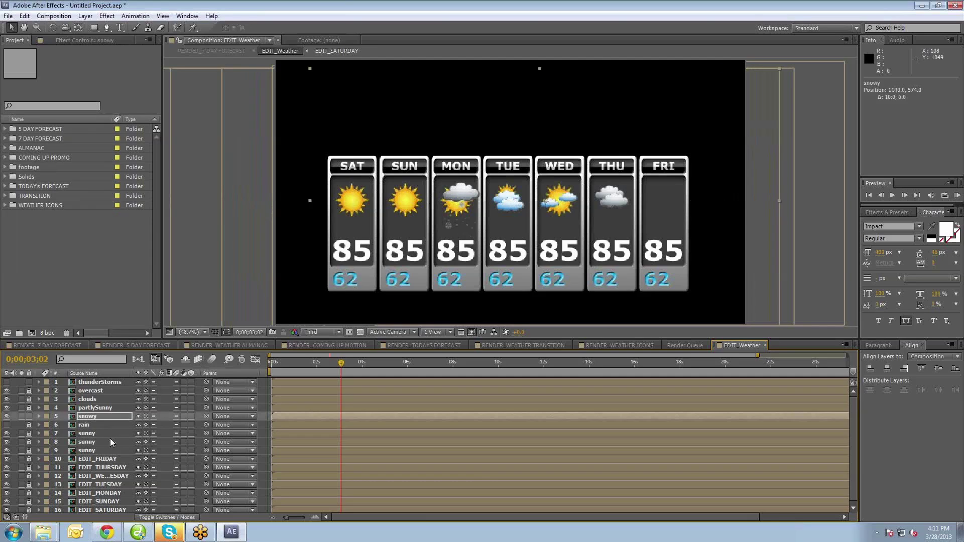
key("shift+Right")
key("shift+Right")
key("shift+Right")
key("shift+Right")
key("shift+Right")
key("shift+Right")
key("shift+Right")
key("shift+Right")
key("shift+Right")
key("shift+Right")
key("shift+Right")
key("shift+Right")
key("shift+Right")
key("shift+Right")
key("shift+Right")
key("shift+Right")
key("shift+Right")
key("shift+Right")
key("shift+Right")
key("shift+Right")
key("shift+Right")
key("shift+Right")
key("shift+Right")
key("shift+Right")
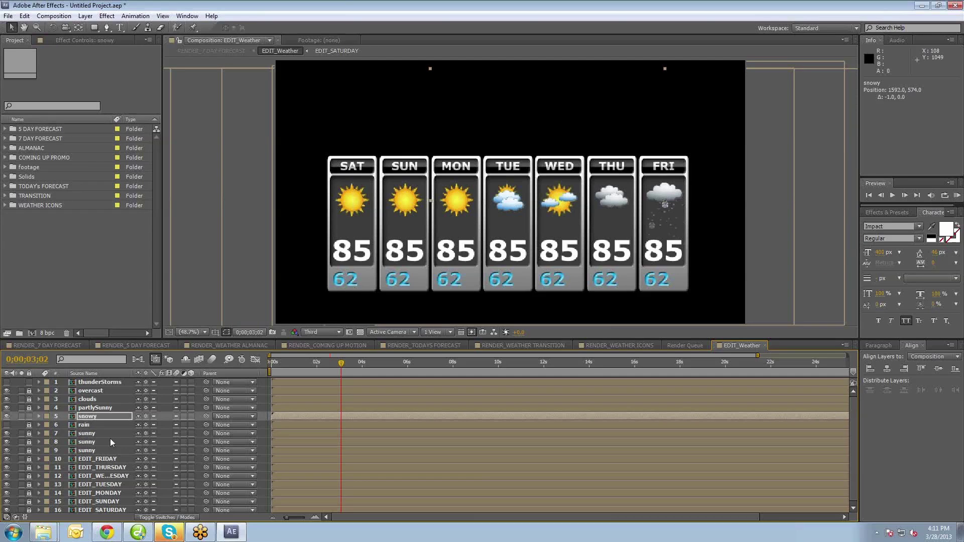
Step: Relock the snowy and thunderStorms layers and unlock the seven EDIT_ day layers, leaving EDIT_FRIDAY selected
left_click(29, 416)
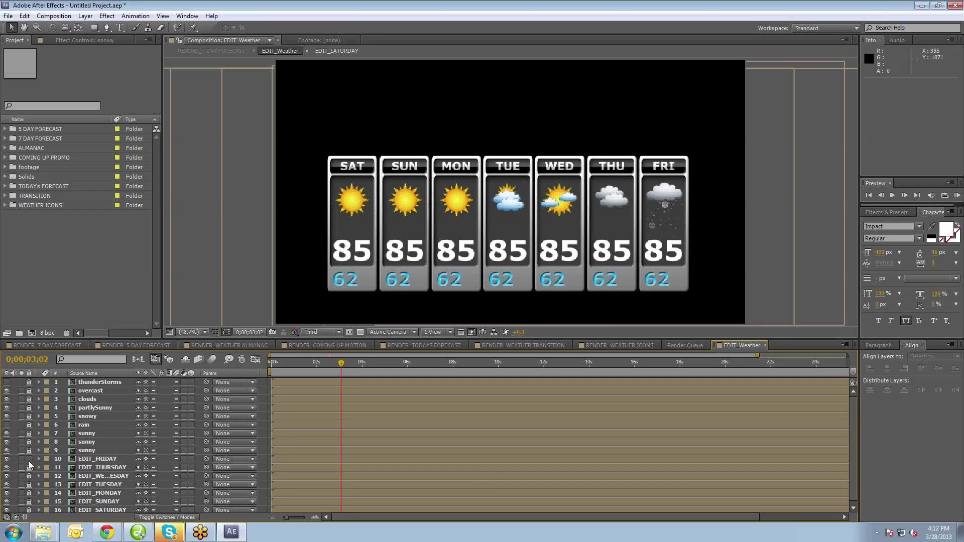
scroll(28, 511, "down", 1)
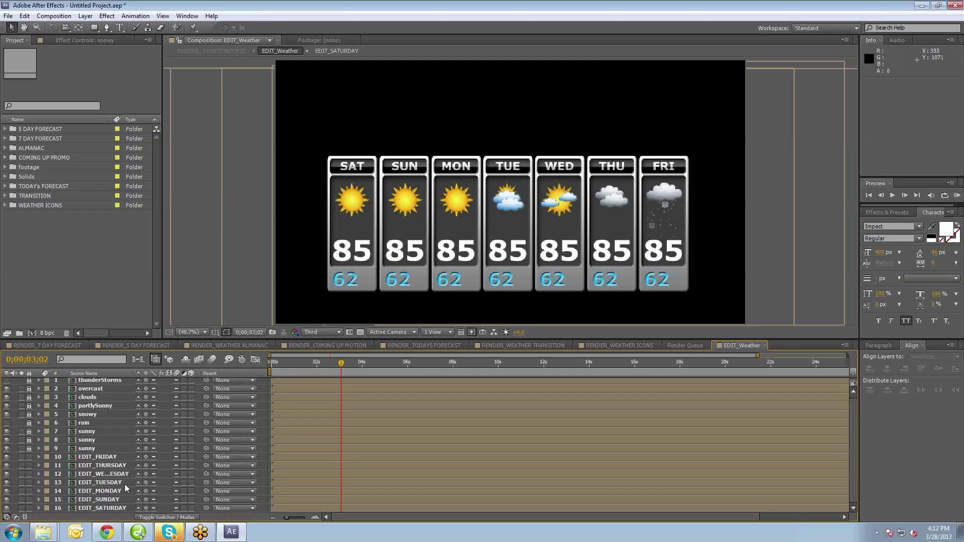
left_click(96, 458)
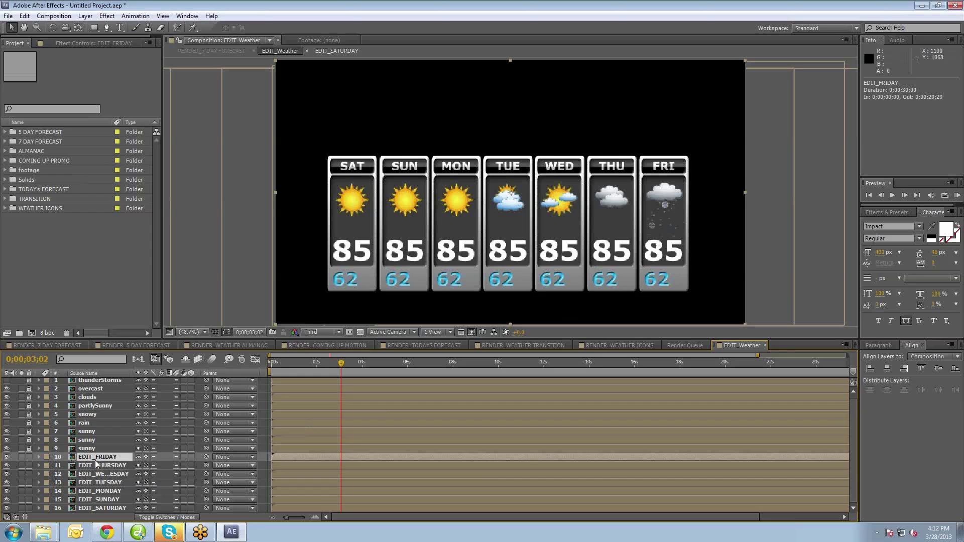
Step: Open the EDIT_FRIDAY composition and set Friday's high temperature to 40
double_click(73, 458)
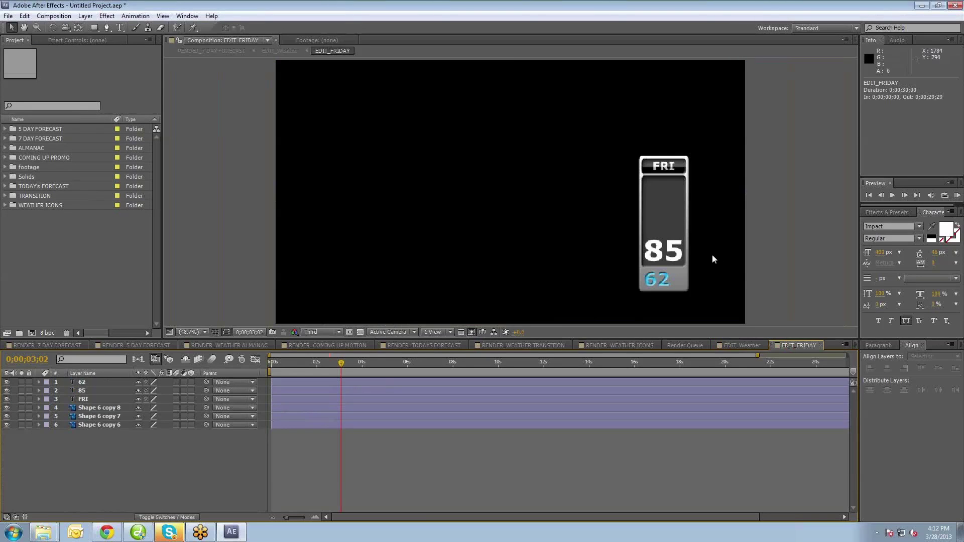
left_click(662, 258)
double_click(671, 253)
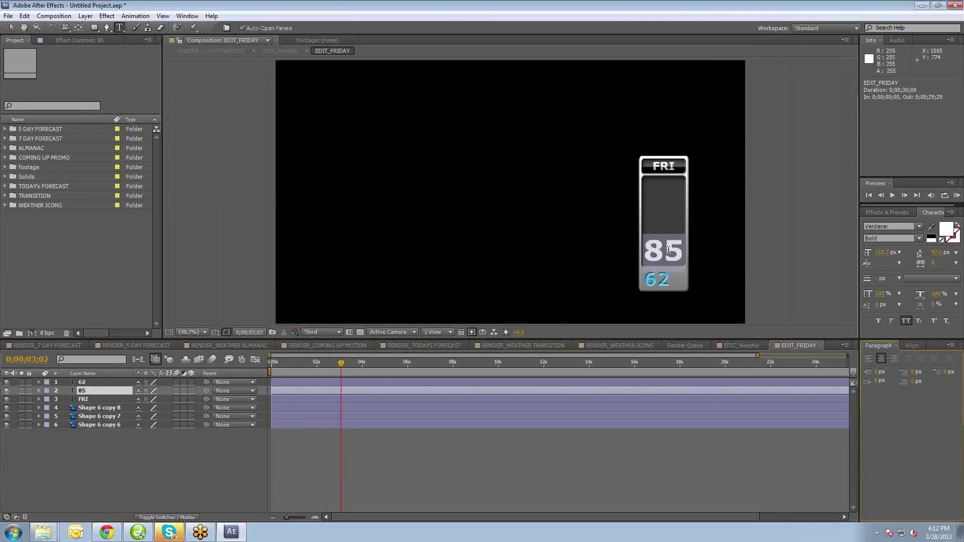
left_click(679, 247)
double_click(680, 247)
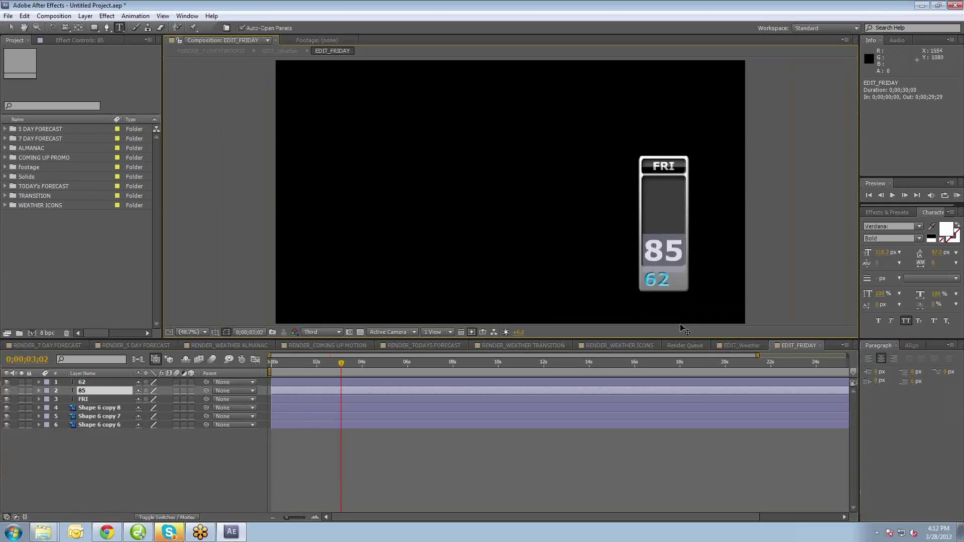
type("40")
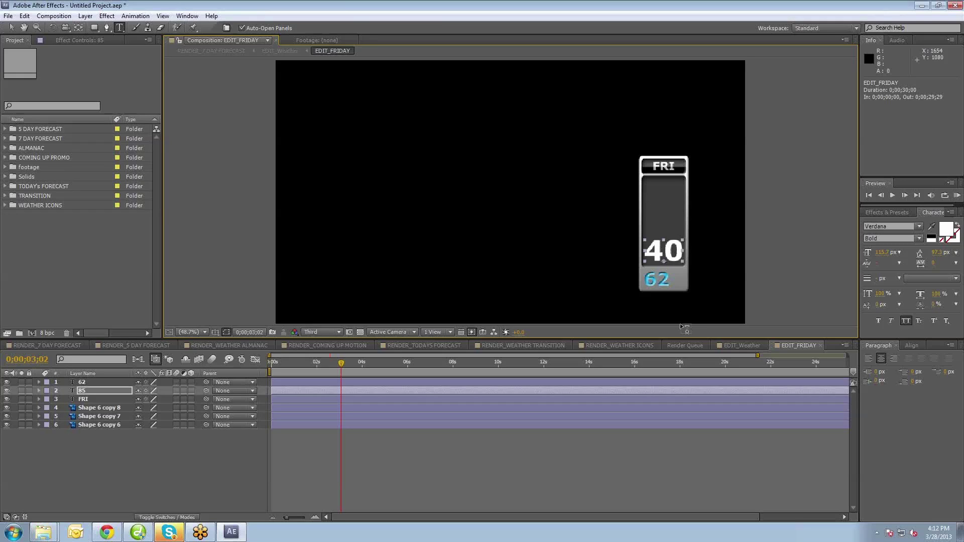
Step: Set Friday's low temperature to 25 and close the EDIT_FRIDAY composition
left_click(663, 278)
left_click_drag(665, 277, 647, 278)
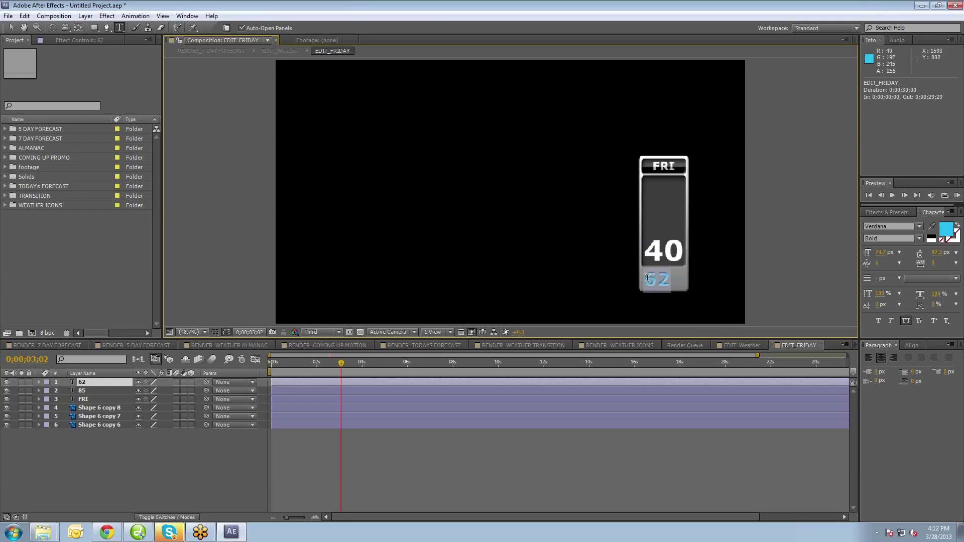
type("25")
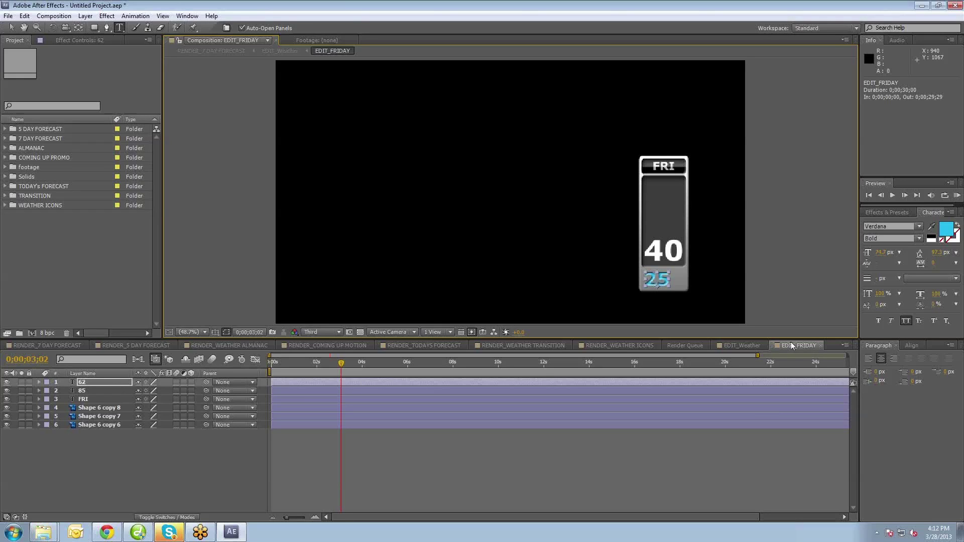
left_click(821, 345)
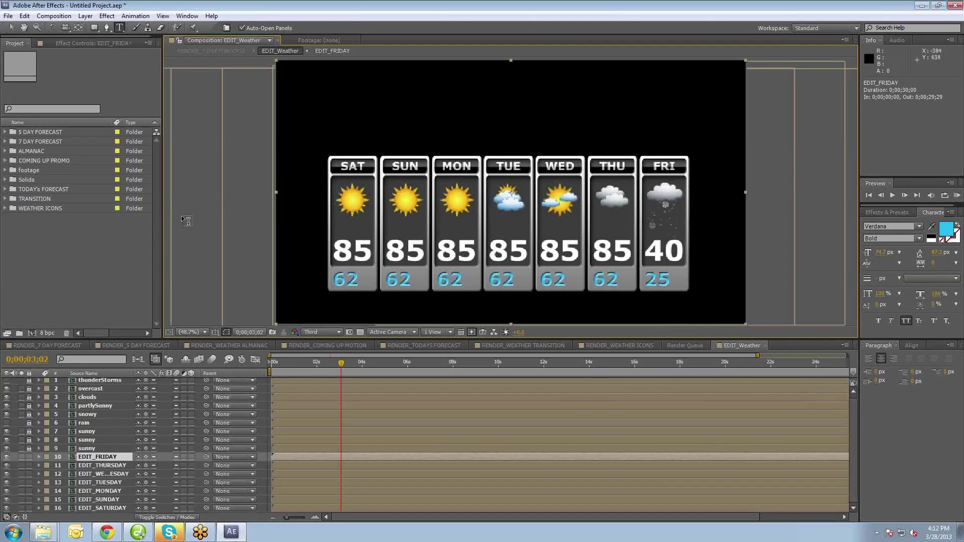
Step: Open the EDIT_THURSDAY composition and set Thursday's high temperature to 70
left_click(11, 28)
left_click(100, 465)
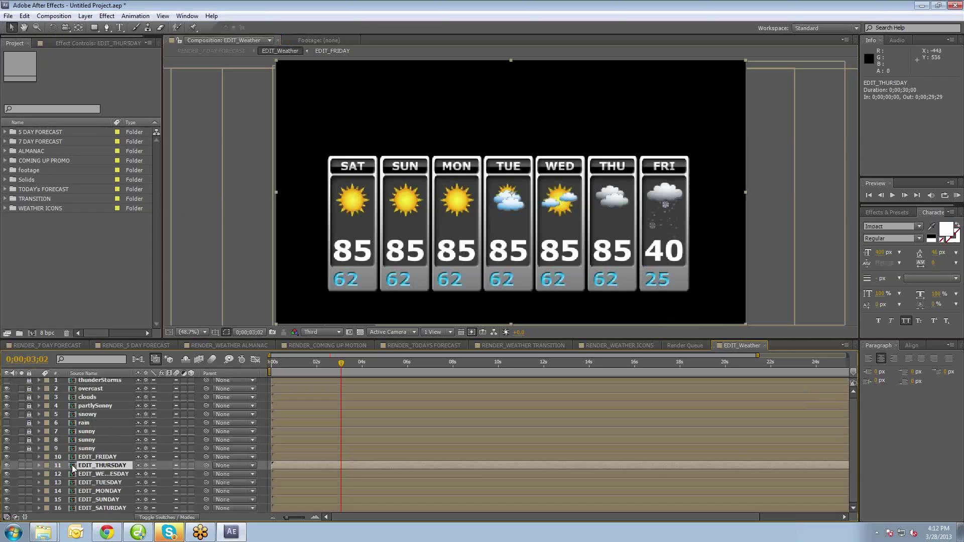
double_click(71, 465)
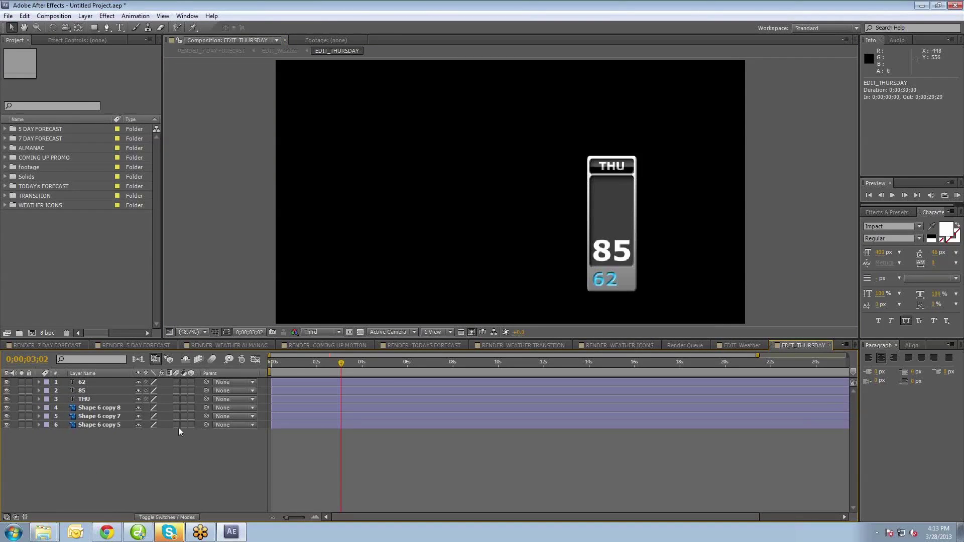
double_click(624, 253)
left_click(624, 253)
left_click_drag(627, 250, 577, 247)
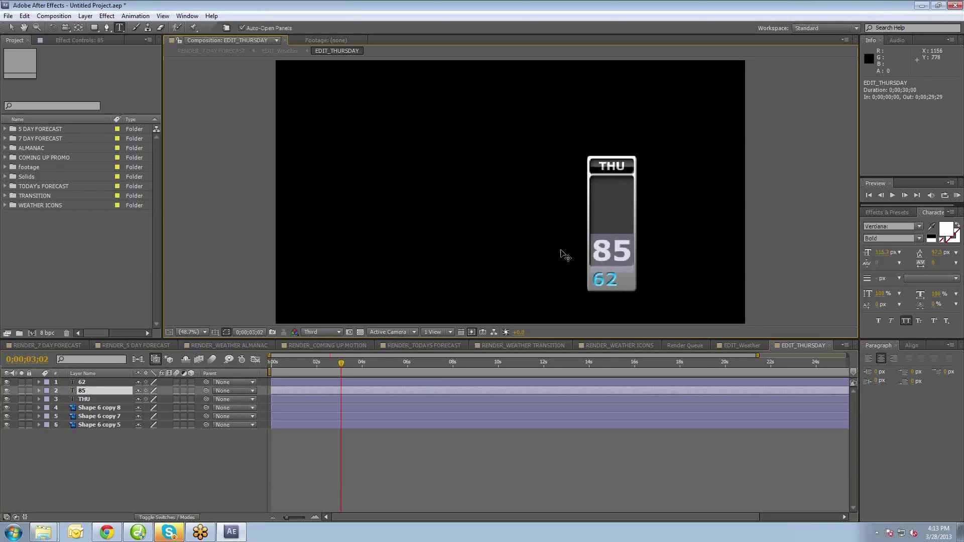
type("70")
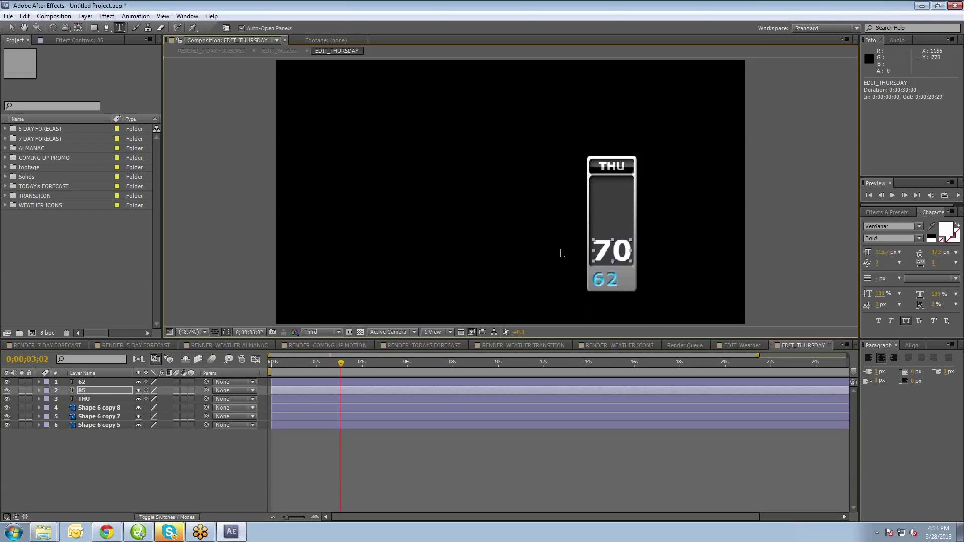
Step: Set Thursday's low temperature to 50 and close the day and EDIT_Weather compositions to return to RENDER_7 DAY FORECAST
left_click(610, 277)
left_click_drag(620, 279, 578, 280)
type("50")
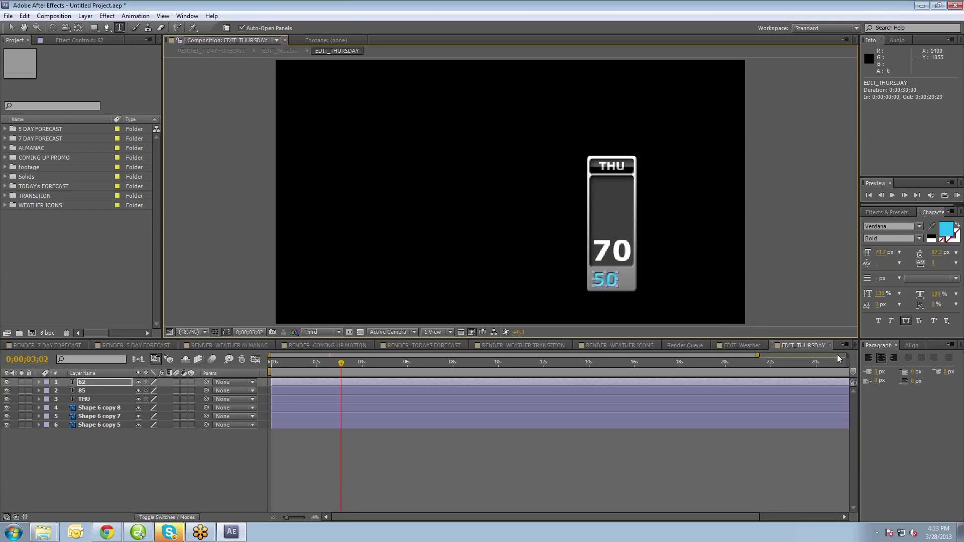
left_click(829, 345)
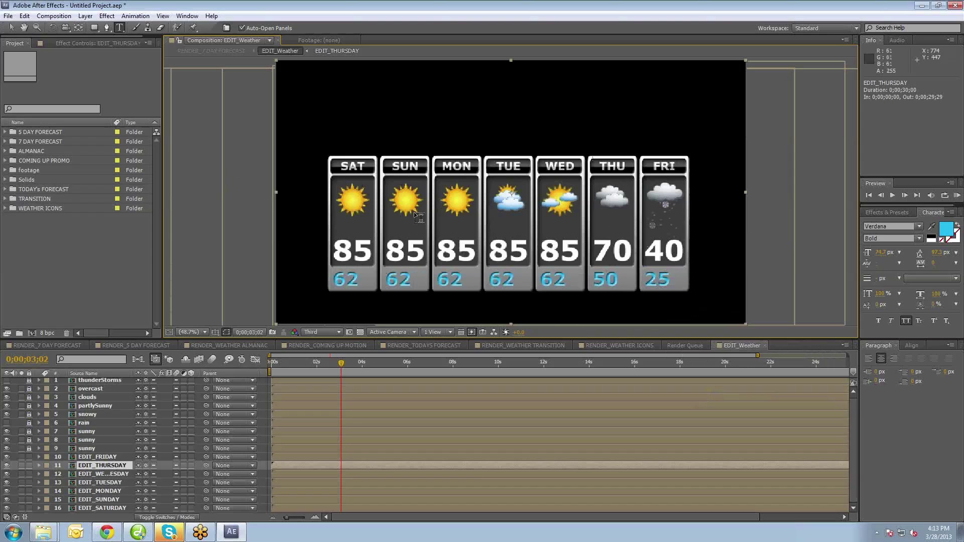
left_click(763, 346)
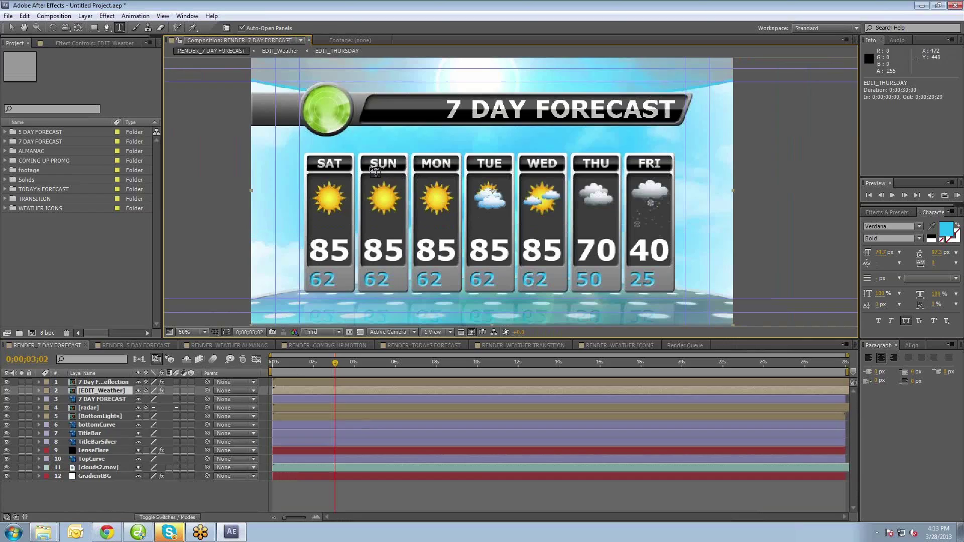
Step: Review the 7 day forecast at 0;00;03;03 and select its reflection, GradientBG and clouds2.mov layers in turn
mouse_move(329, 366)
left_mouse_down()
mouse_move(281, 372)
mouse_move(336, 365)
left_mouse_up()
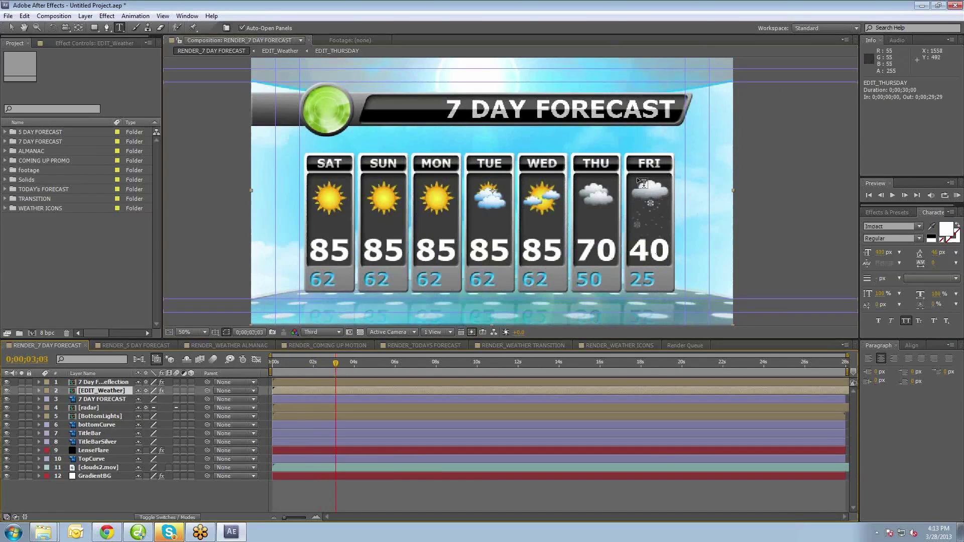
key("v")
left_click(103, 382)
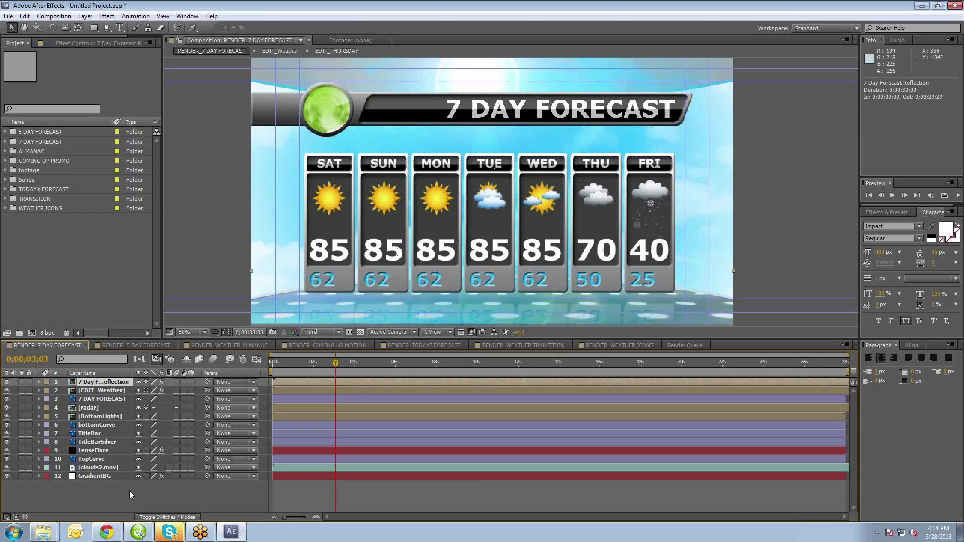
left_click(91, 476)
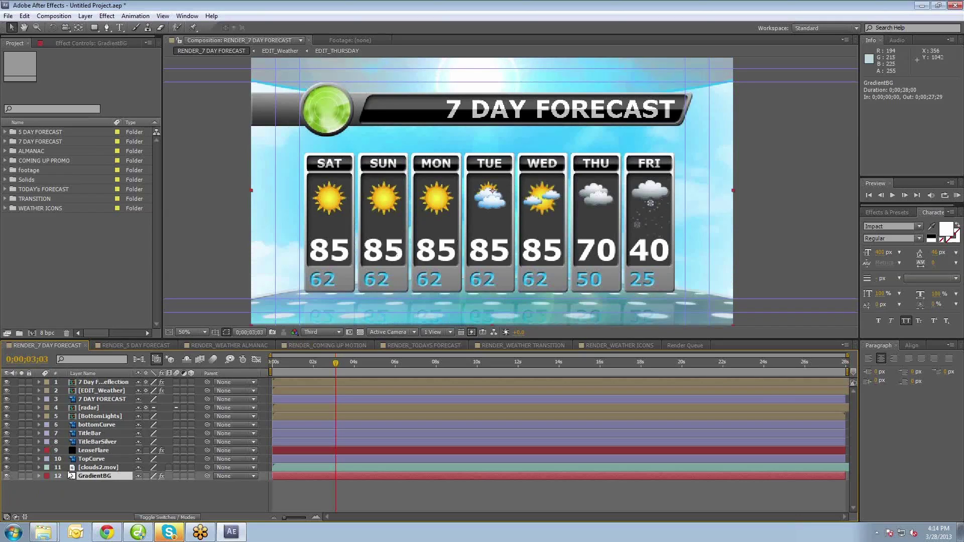
key("ctrl+Up")
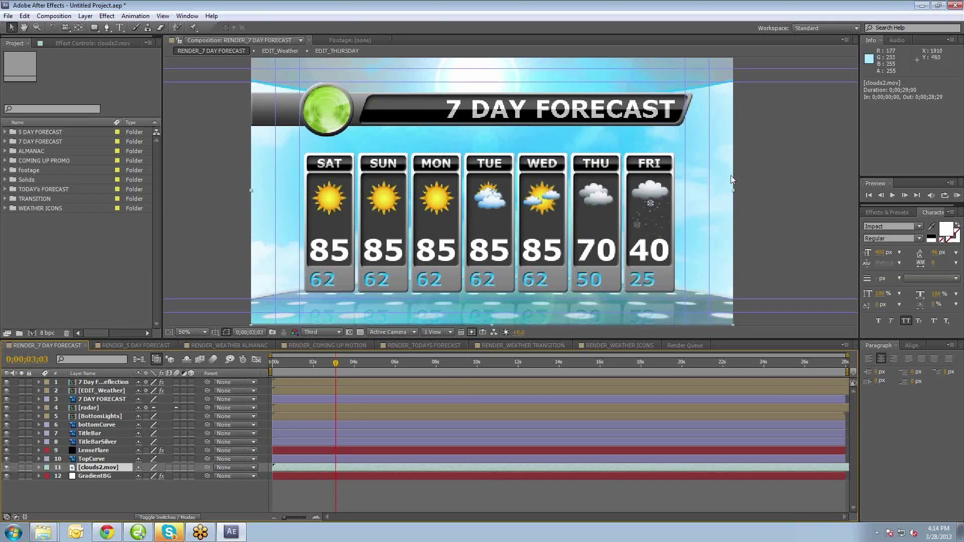
Step: Check the TopCurve layer by switching its visibility off and on, and select the TitleBarSilver and TitleBar layers to identify them
left_click(98, 459)
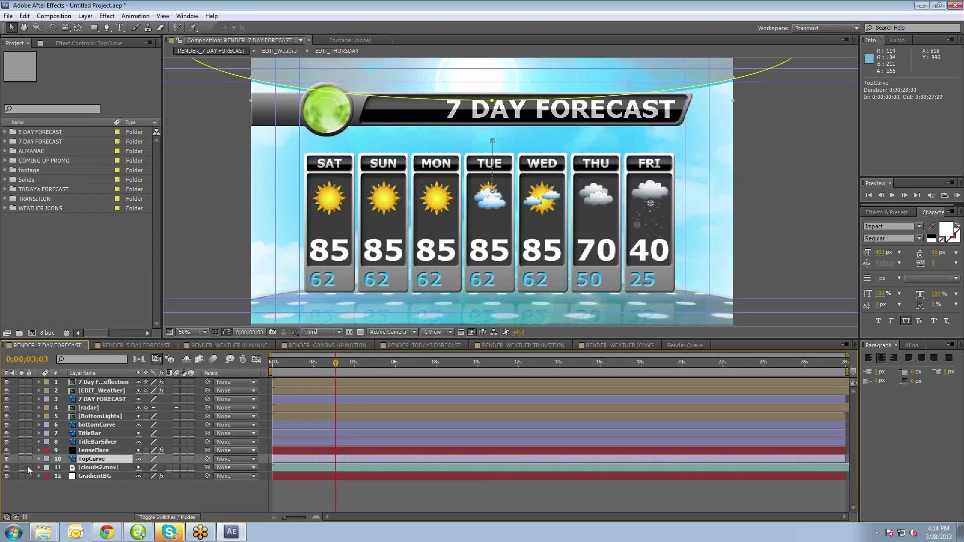
left_click(7, 459)
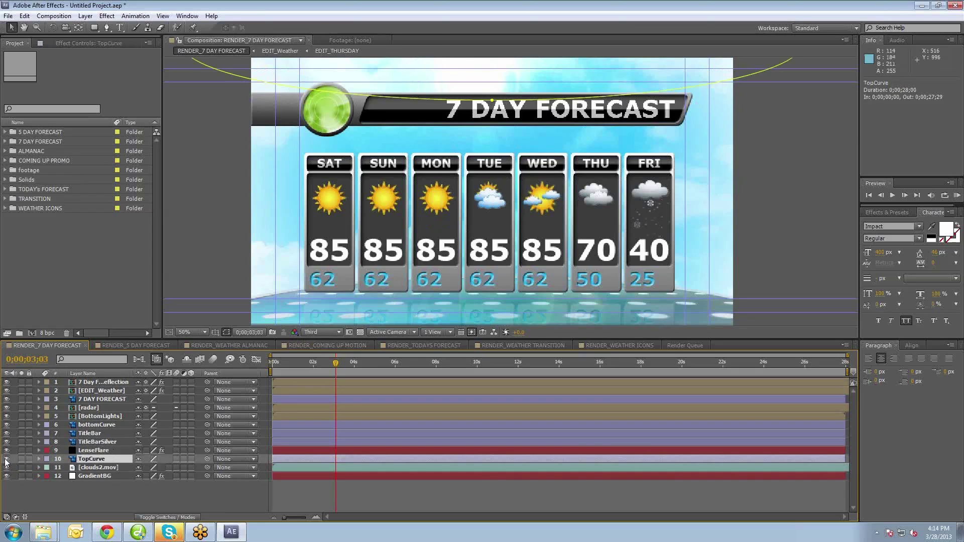
left_click(7, 458)
left_click(6, 459)
left_click(6, 459)
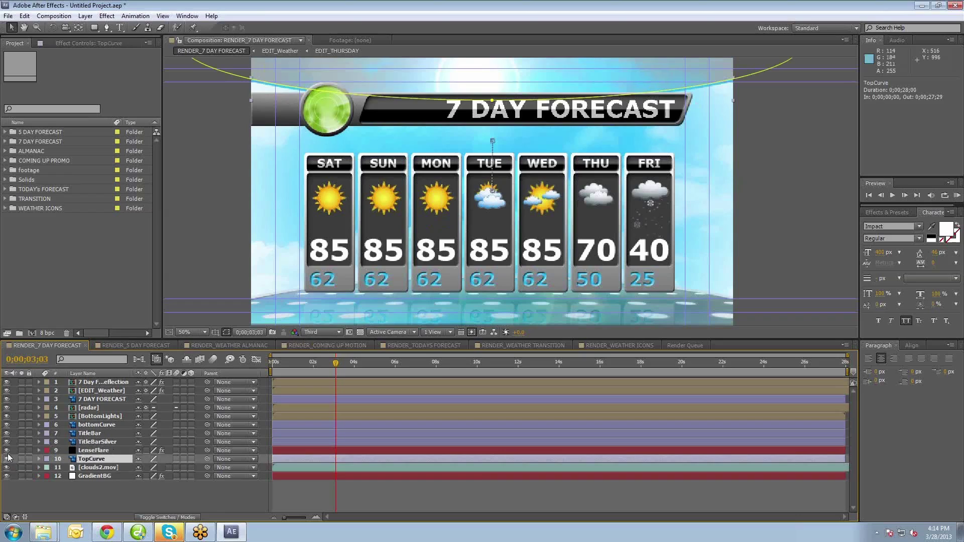
left_click(99, 442)
left_click(95, 433)
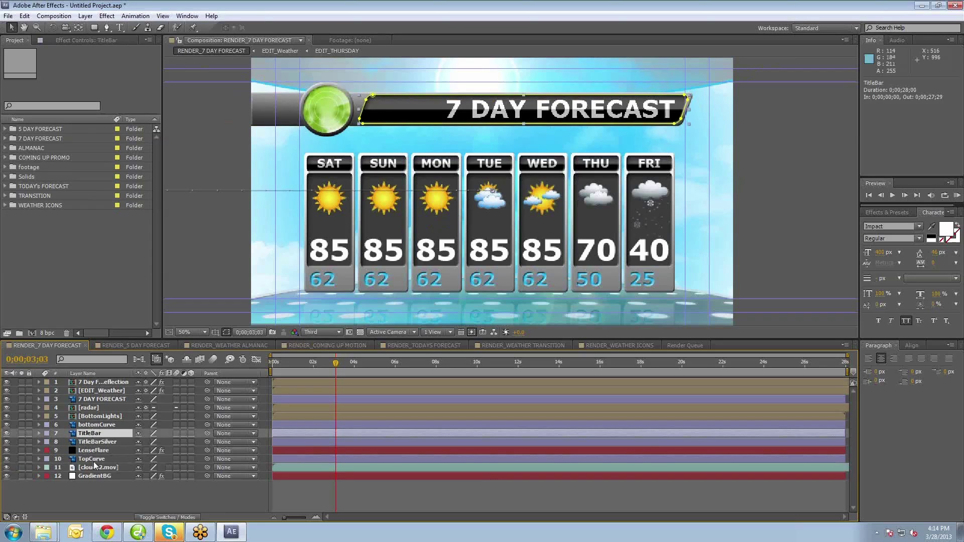
Step: Try shifting the hue of the clouds2.mov layer with the Color Balance (HLS) effect, and remove the effect
left_click(95, 467)
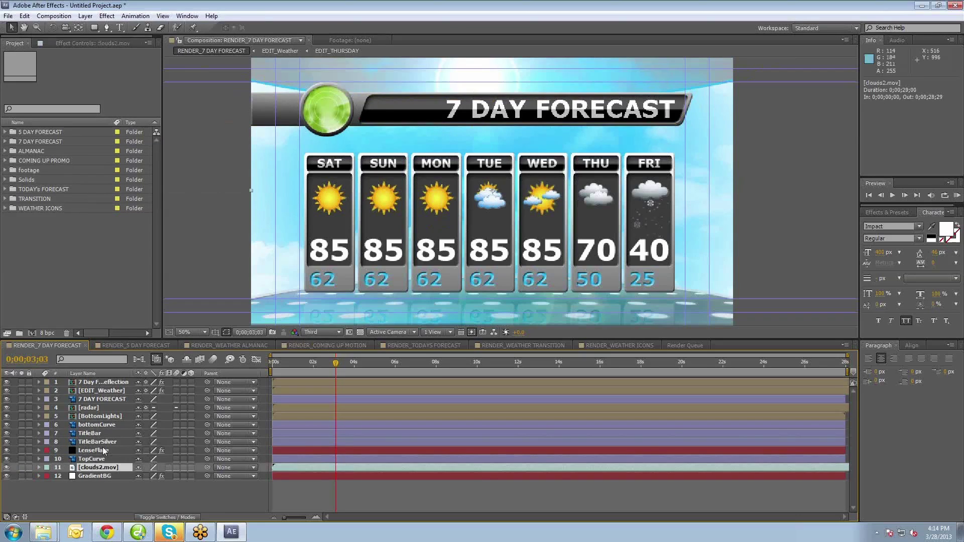
left_click(113, 16)
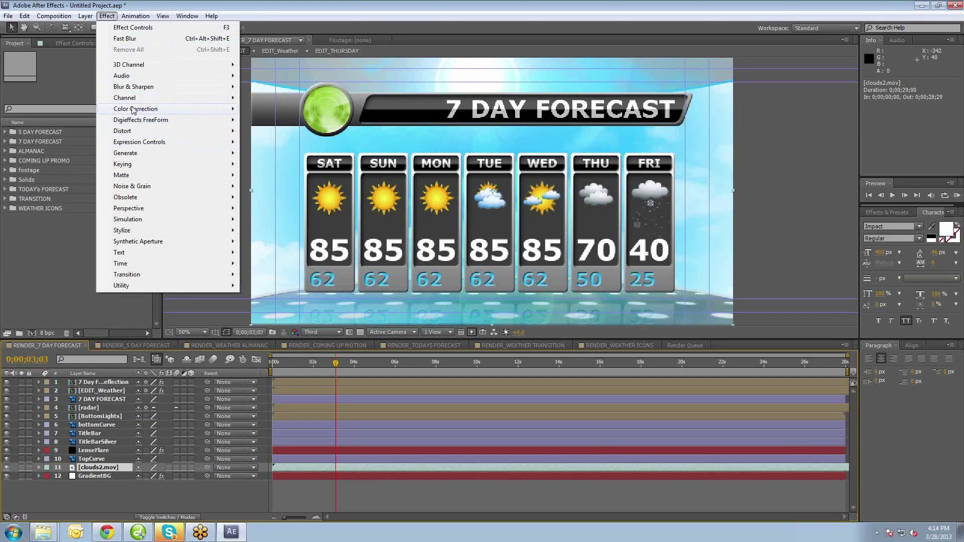
mouse_move(151, 108)
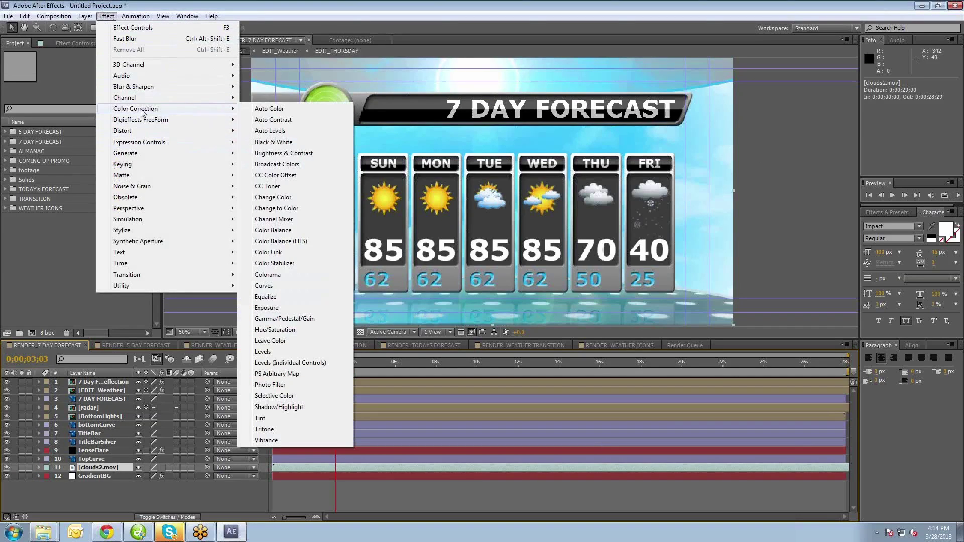
left_click(296, 241)
left_click_drag(104, 70, 115, 71)
left_click_drag(223, 115, 227, 115)
left_click_drag(104, 71, 208, 104)
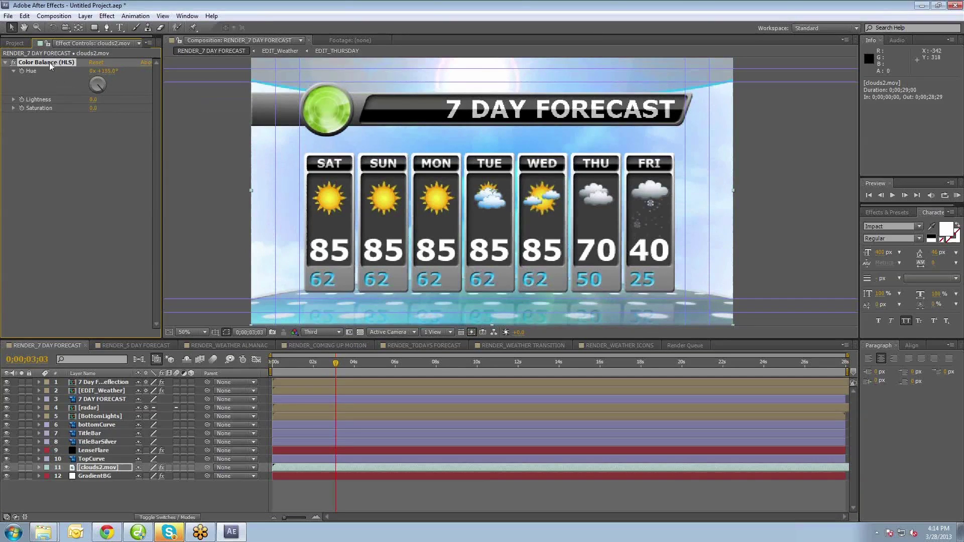
key("Delete")
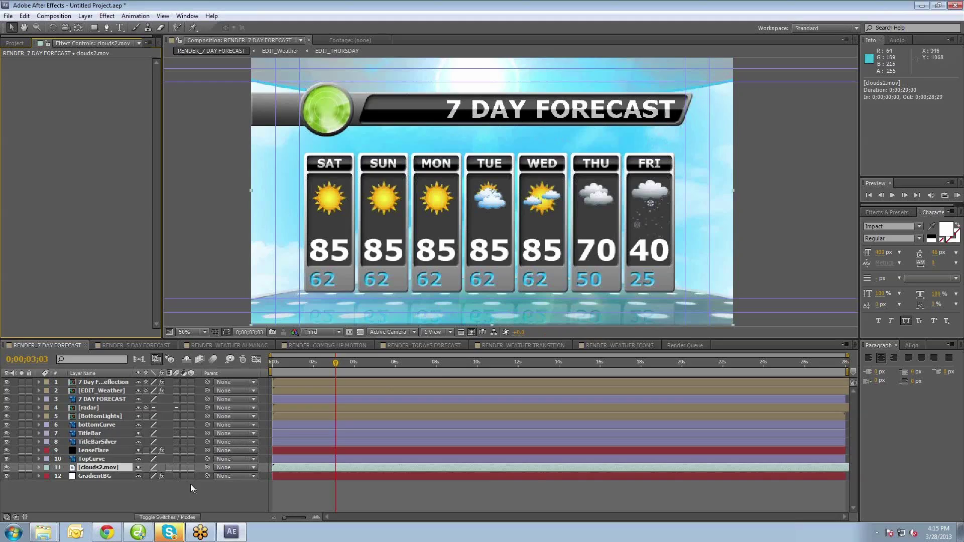
left_click(139, 498)
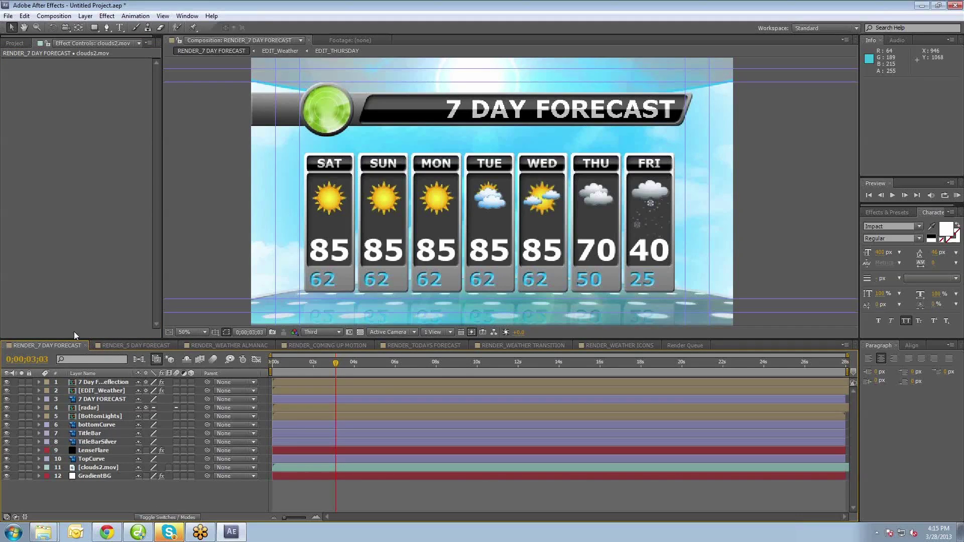
Step: Open RENDER_5 DAY FORECAST at 0;00;03;02 and check its second EDIT_Weather layer by switching visibility off and on
left_click(117, 345)
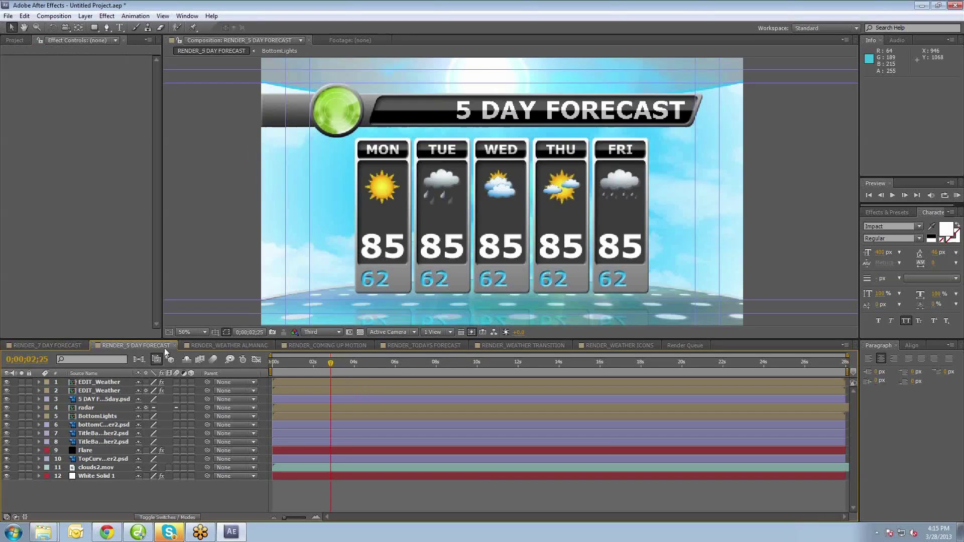
left_click(350, 363)
mouse_move(355, 365)
left_mouse_down()
mouse_move(377, 366)
mouse_move(318, 369)
mouse_move(339, 374)
left_mouse_up()
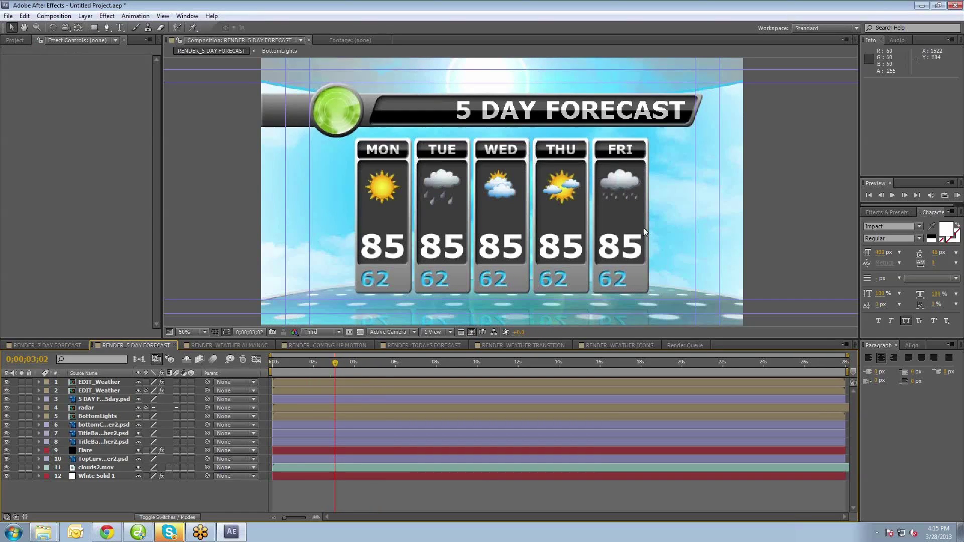
left_click(89, 392)
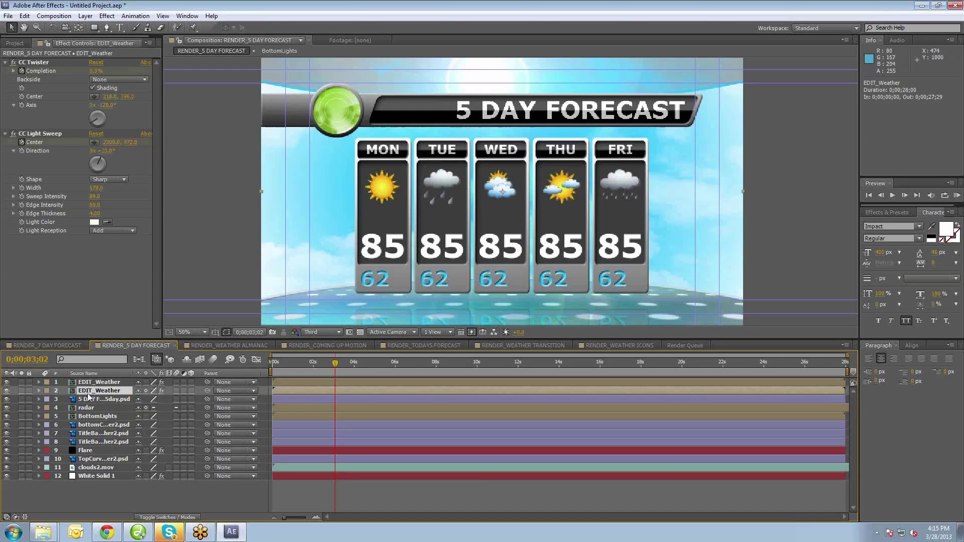
double_click(9, 392)
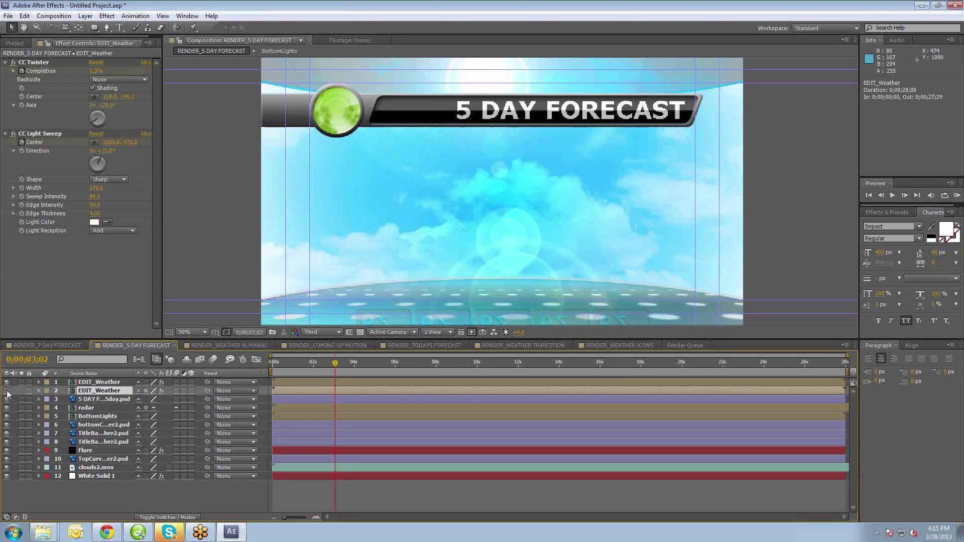
Step: Open the 5 day forecast's EDIT_Weather composition, go to 0;00;03;21 and select the sunny layer
double_click(73, 391)
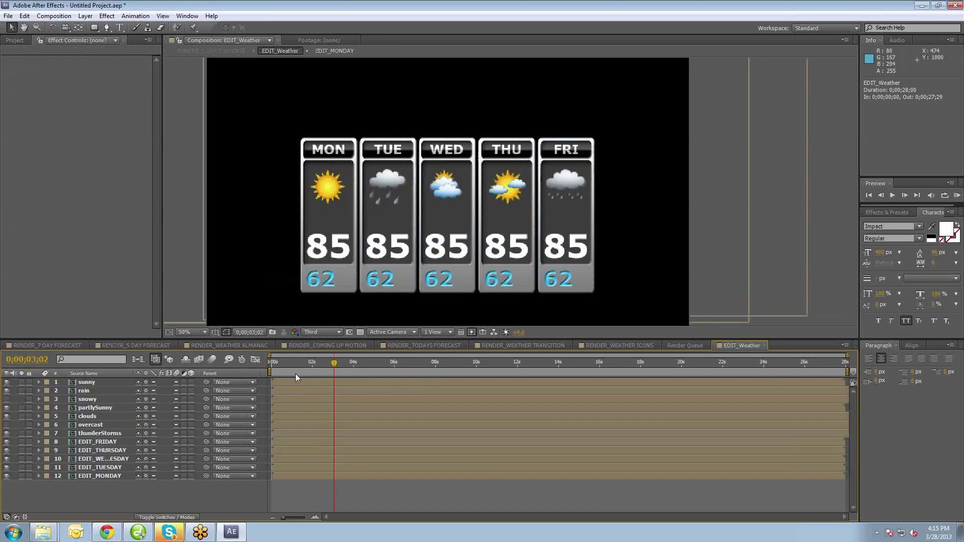
left_click(346, 362)
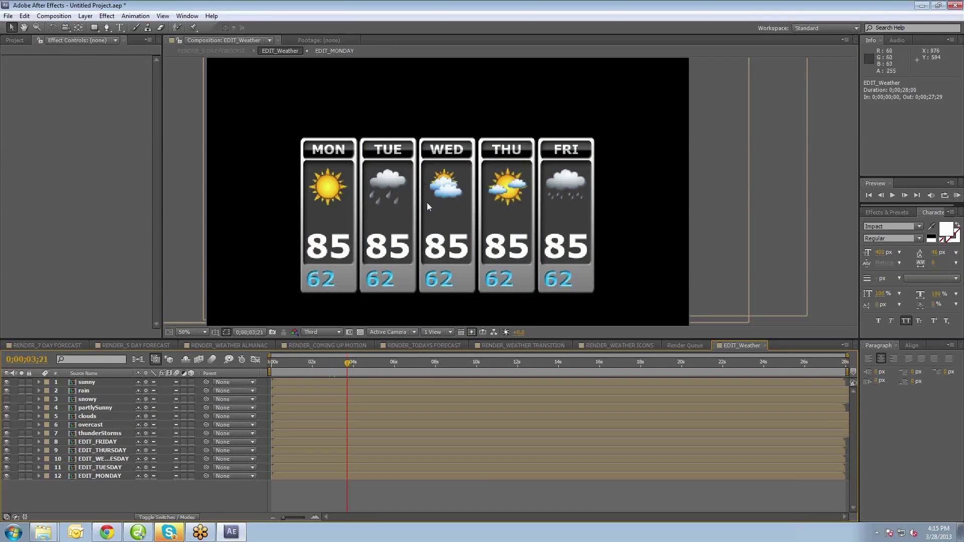
left_click(88, 383)
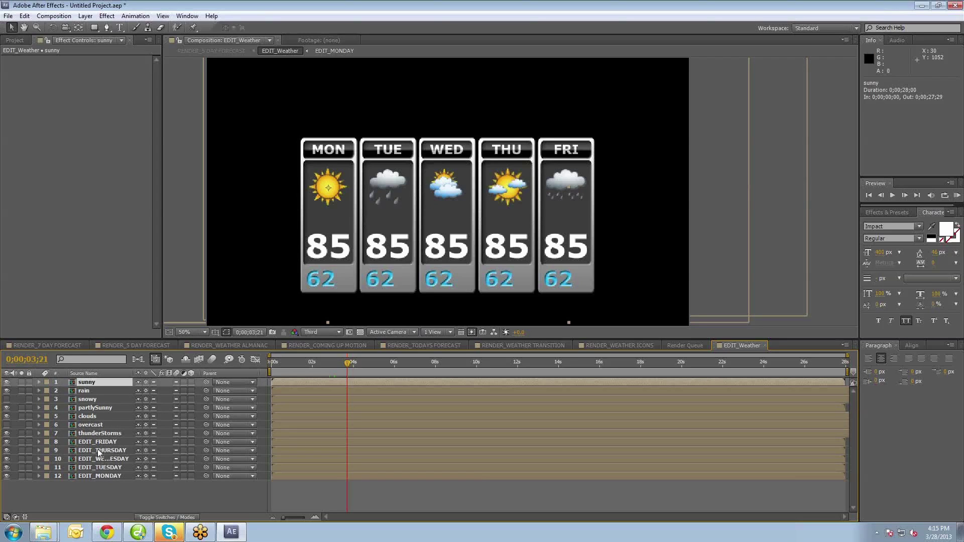
Step: Open the EDIT_FRIDAY composition and select its FRI day label
left_click(100, 443)
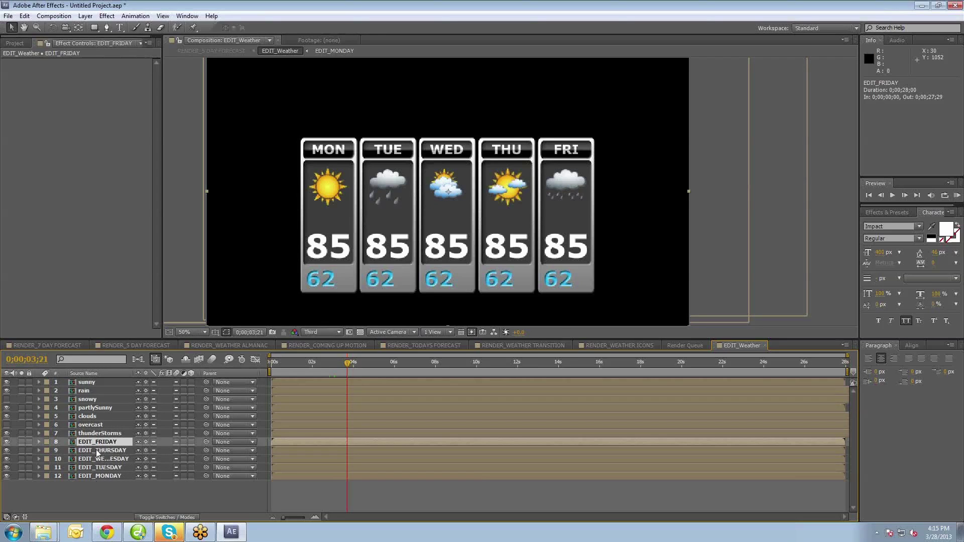
double_click(77, 443)
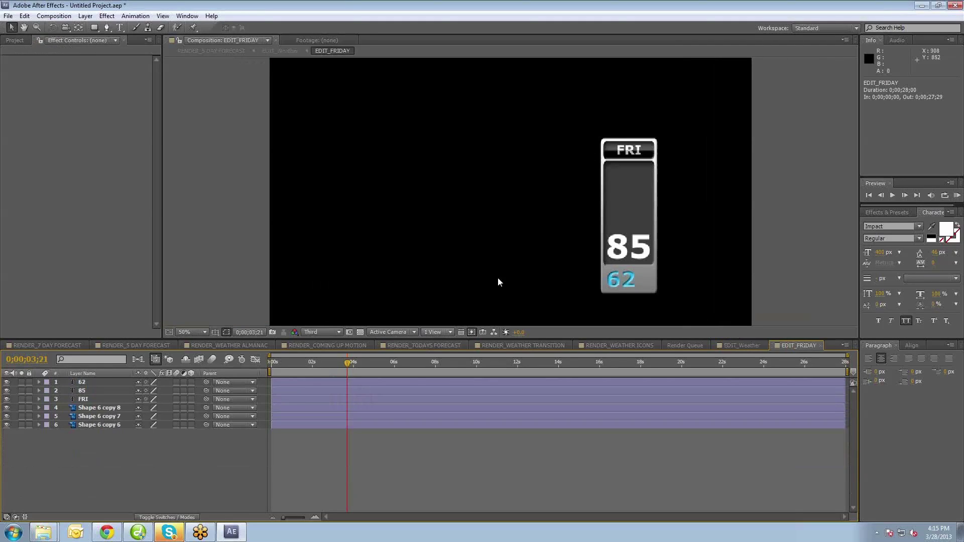
left_click(629, 154)
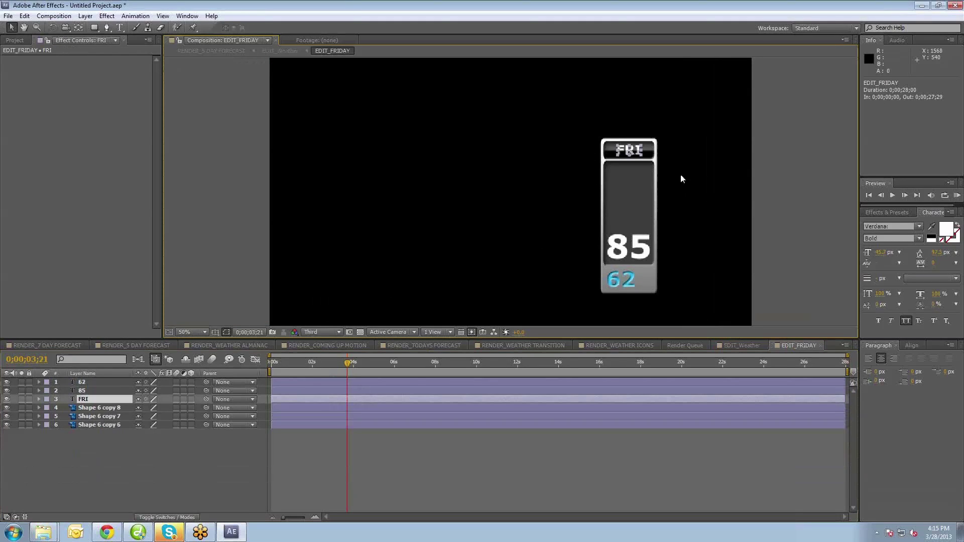
left_click(663, 196)
Step: Check that the FRI label is editable text, and close the EDIT_FRIDAY and EDIT_Weather compositions
left_click(630, 151)
double_click(630, 149)
left_click(638, 150)
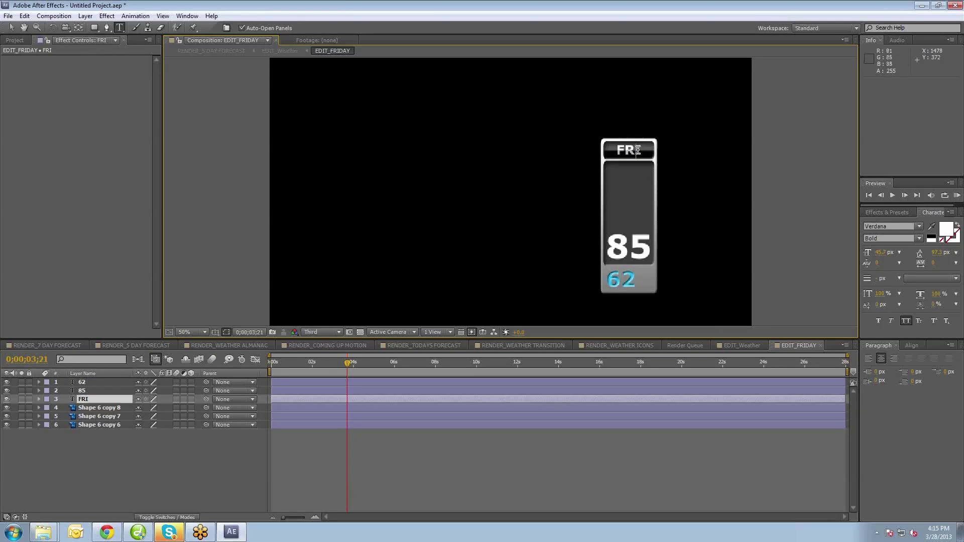
left_click(11, 27)
left_click(276, 194)
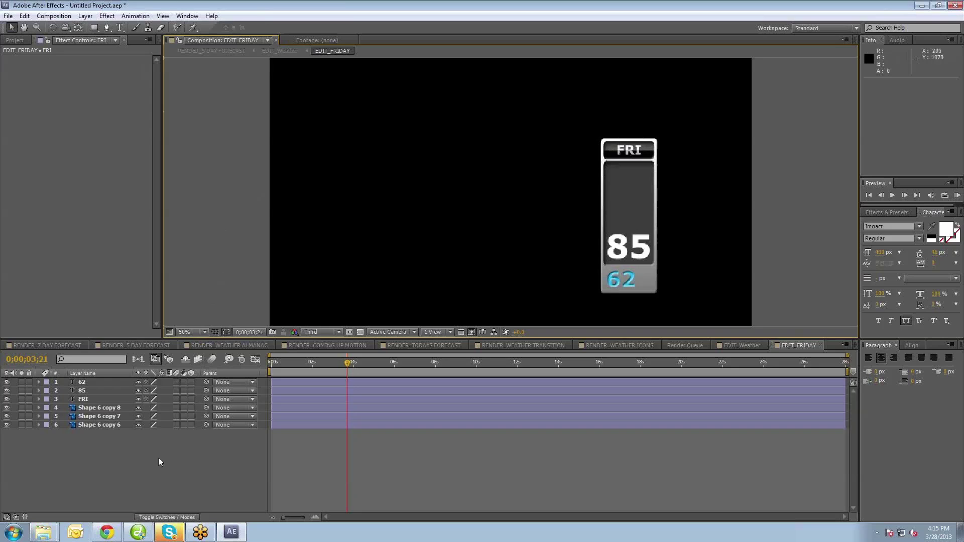
left_click(821, 345)
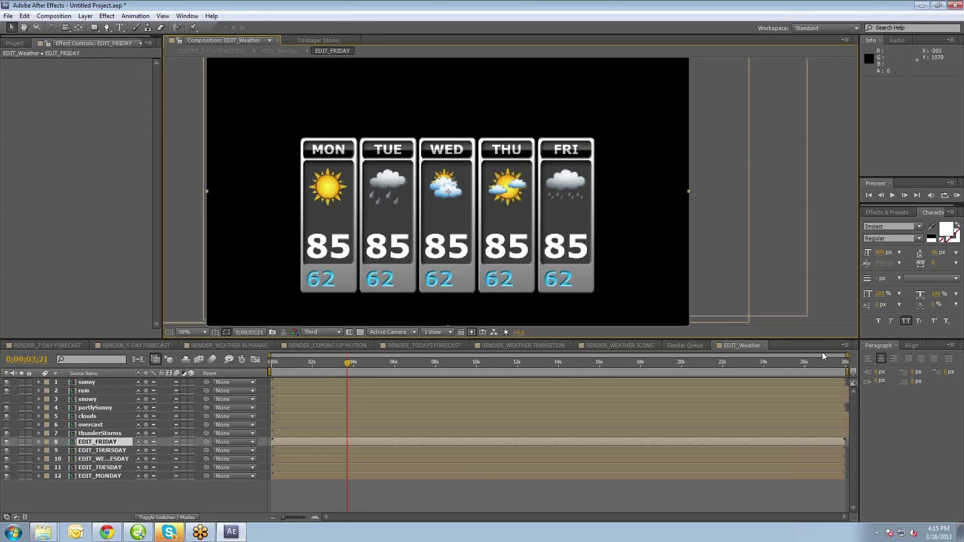
left_click(764, 346)
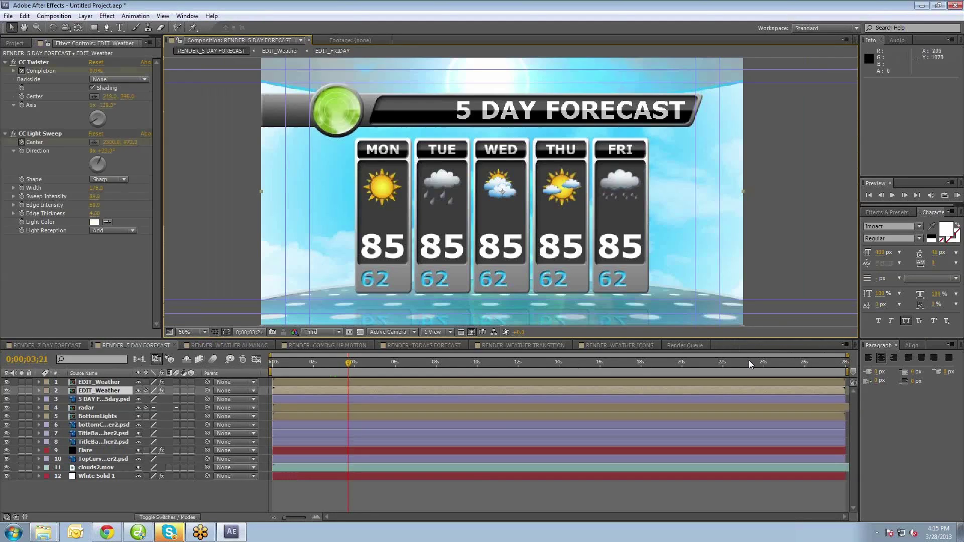
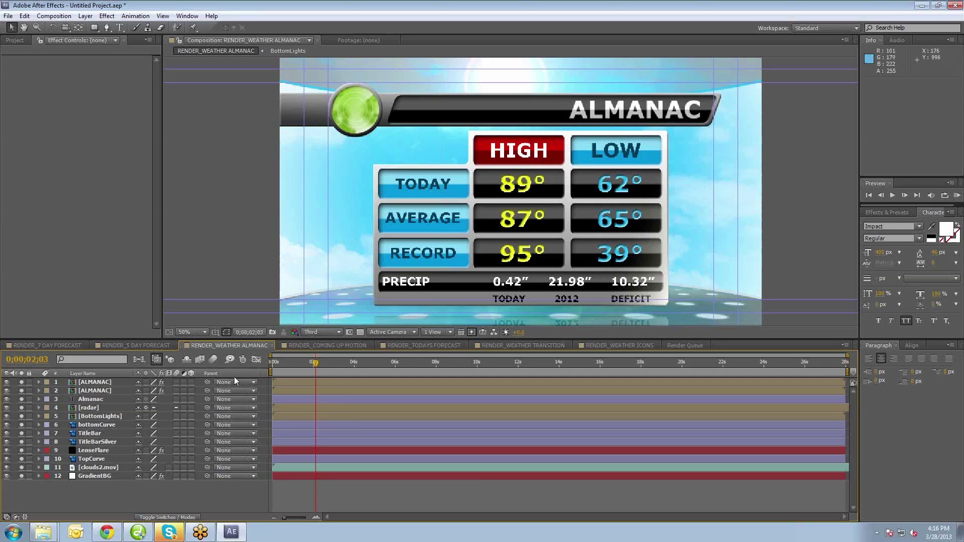
Step: Check the second ALMANAC layer in RENDER_WEATHER ALMANAC by switching its visibility off and on
left_click(95, 391)
left_click(6, 391)
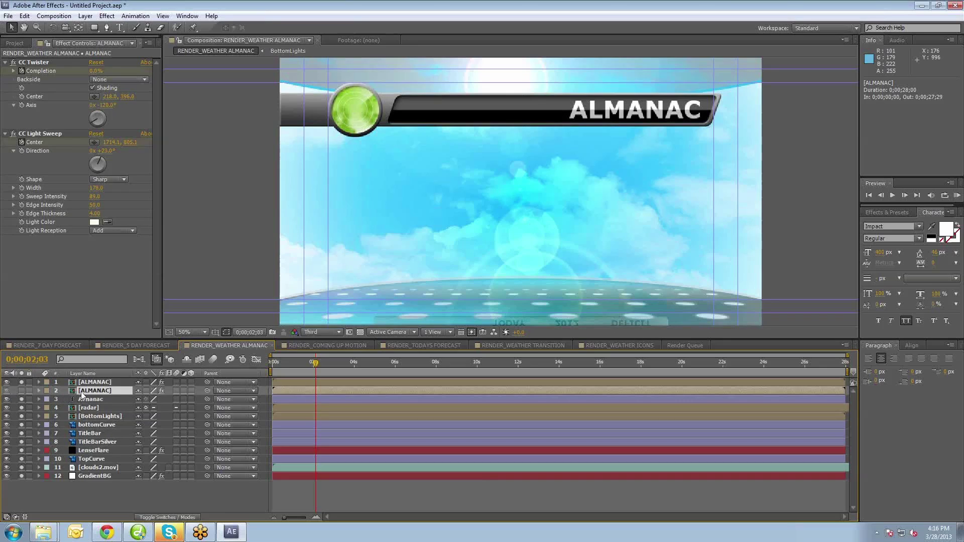
left_click(6, 390)
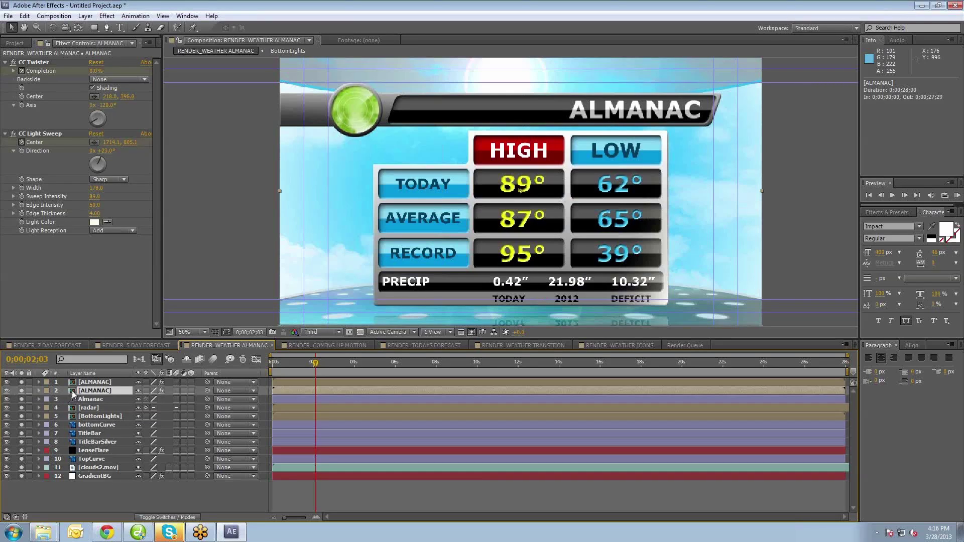
Step: Open the ALMANAC composition and its nested EDIT_Almanac Info composition, and check that the high temperature and HIGH heading are editable text
double_click(71, 391)
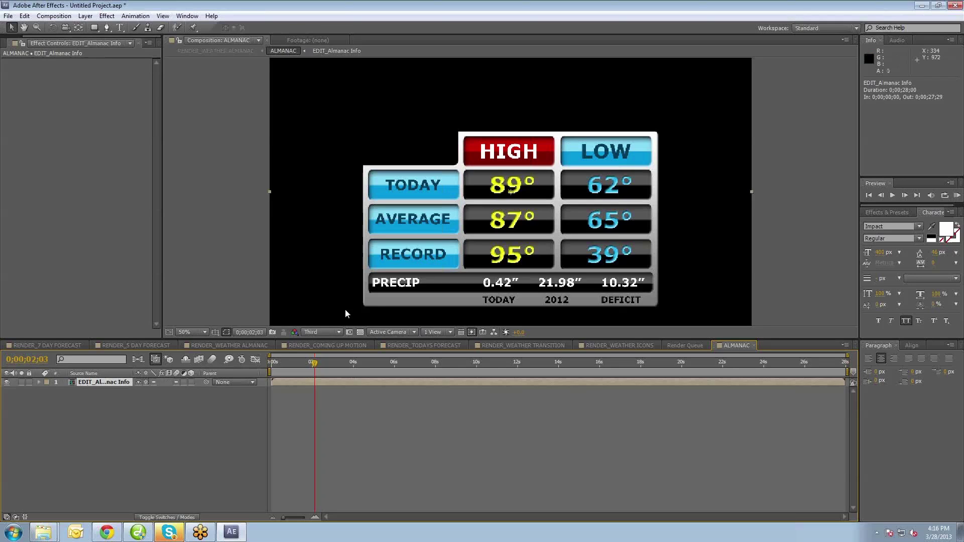
double_click(70, 382)
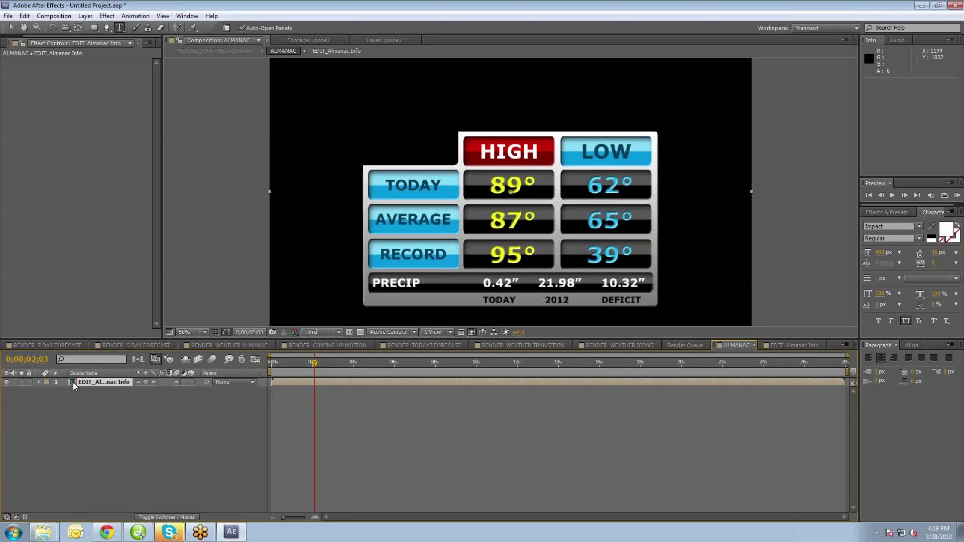
double_click(73, 381)
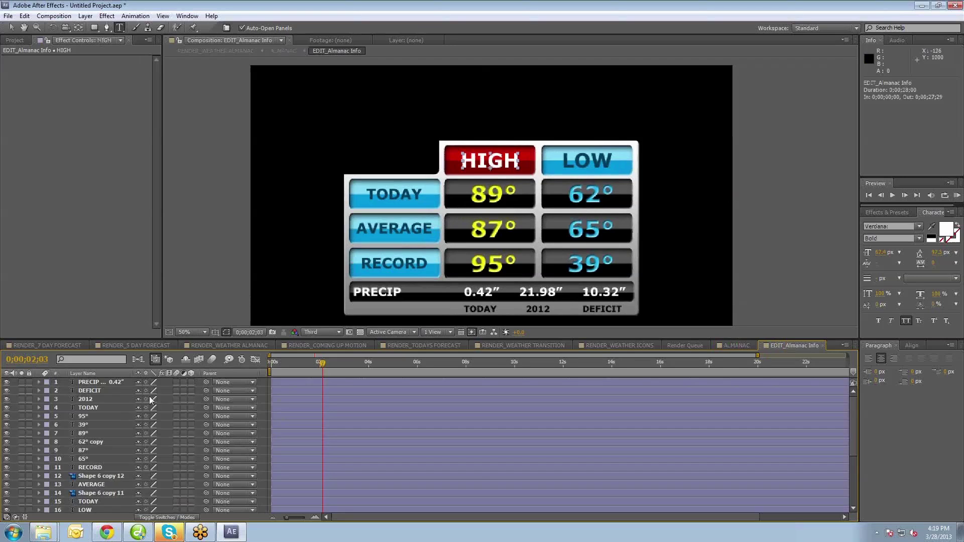
left_click(489, 193)
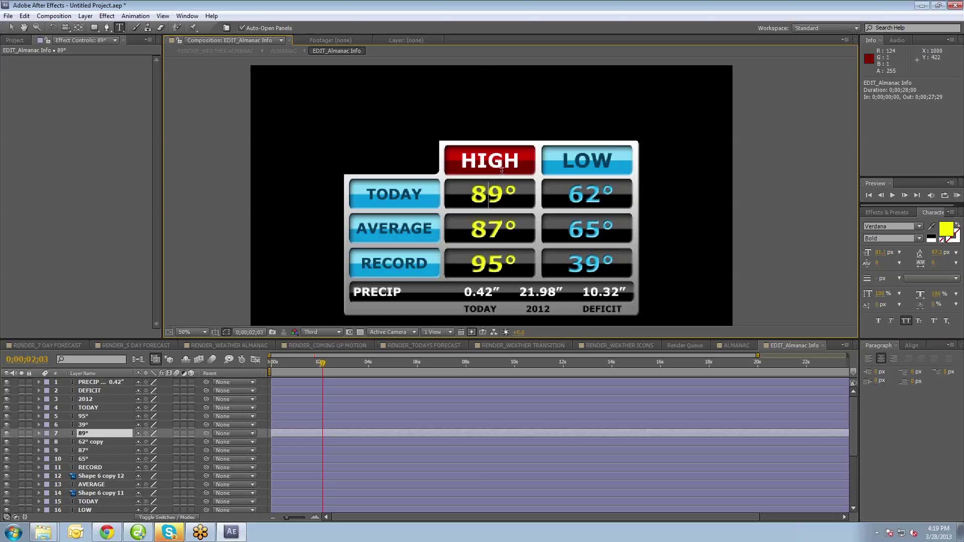
left_click(518, 161)
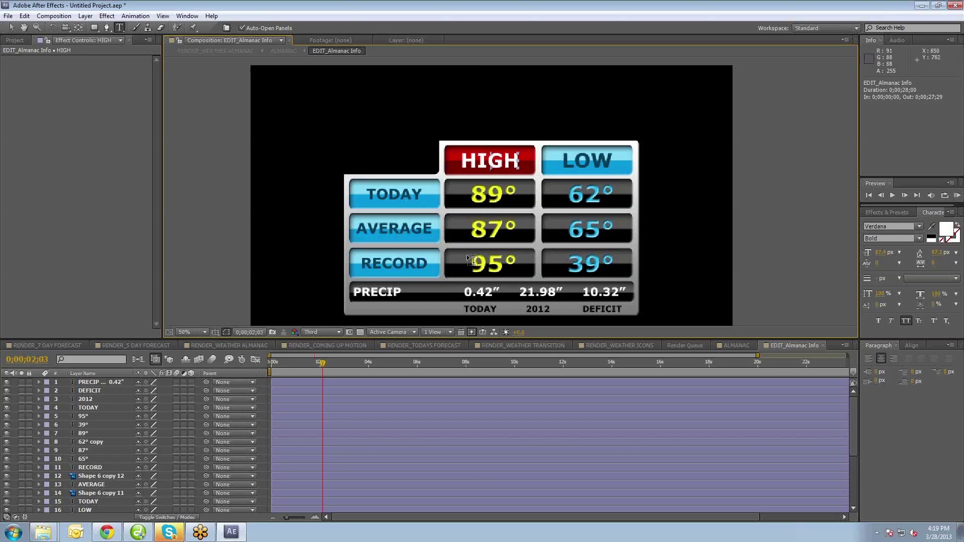
Step: Set today's high temperature to 20° and today's low to 50° in the almanac table
left_click_drag(504, 198, 470, 198)
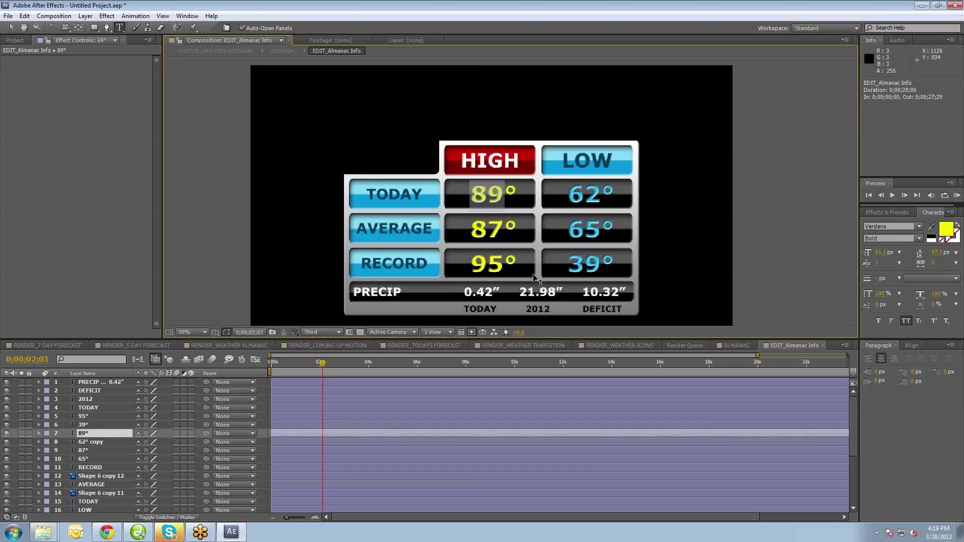
type("20")
left_click_drag(601, 195, 552, 191)
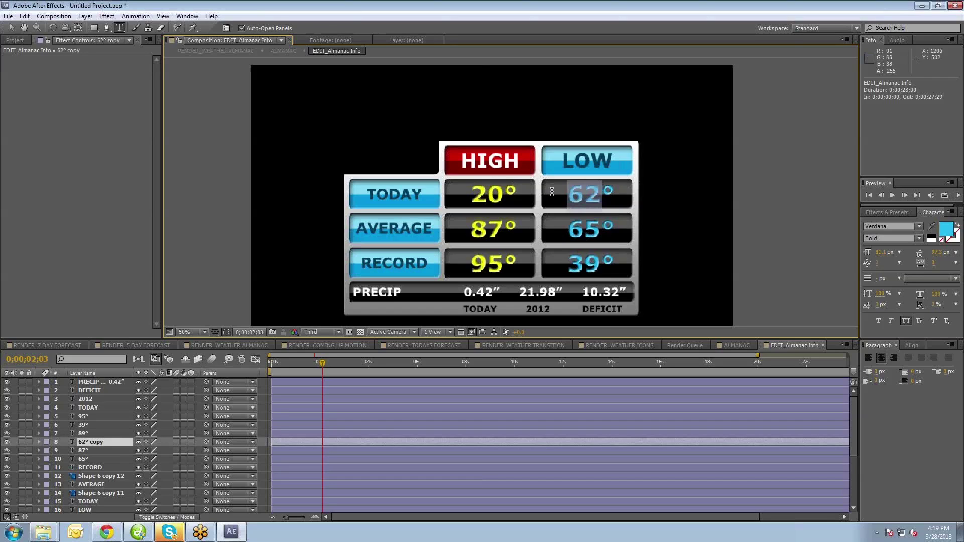
type("50")
key("KP_Enter")
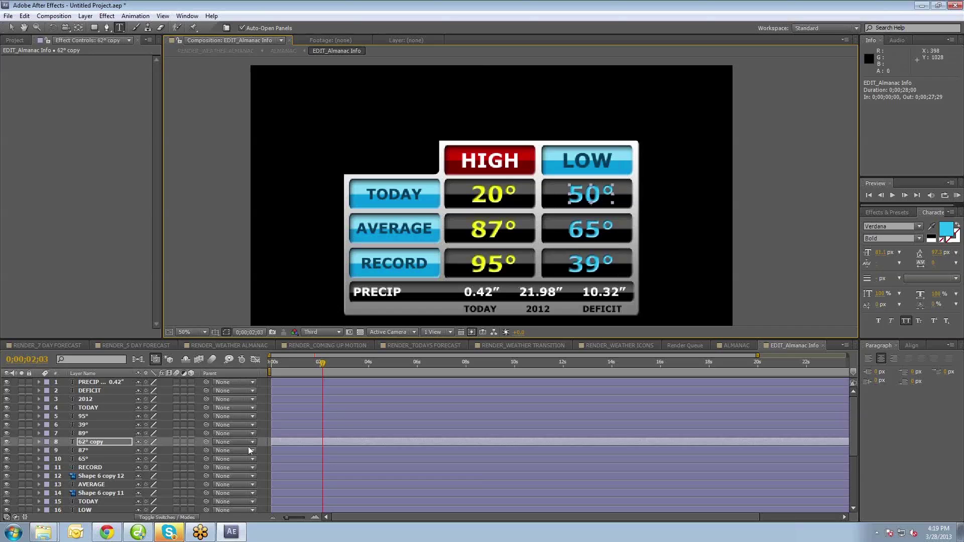
Step: Change today's high temperature to 70°, and close the EDIT_Almanac Info and ALMANAC compositions
left_click_drag(490, 195, 478, 193)
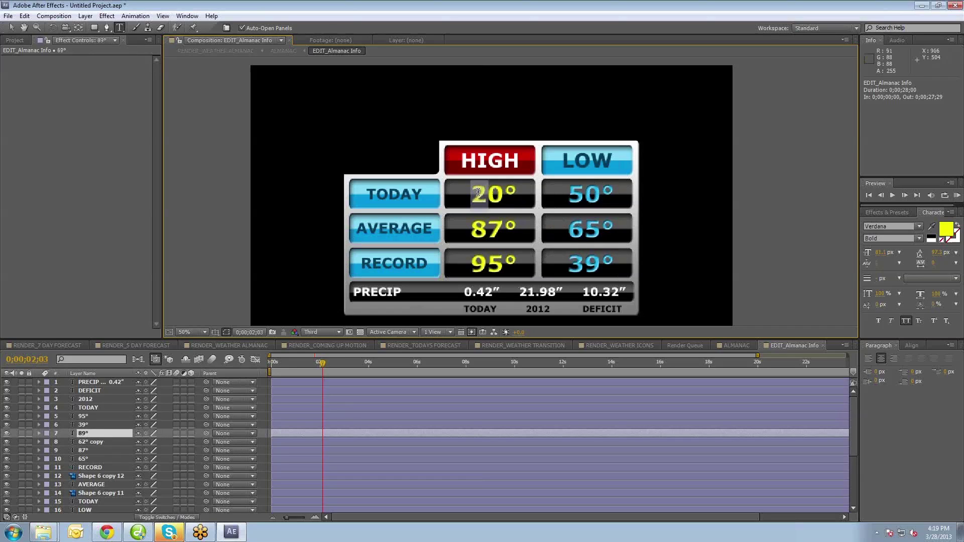
type("7")
key("KP_Enter")
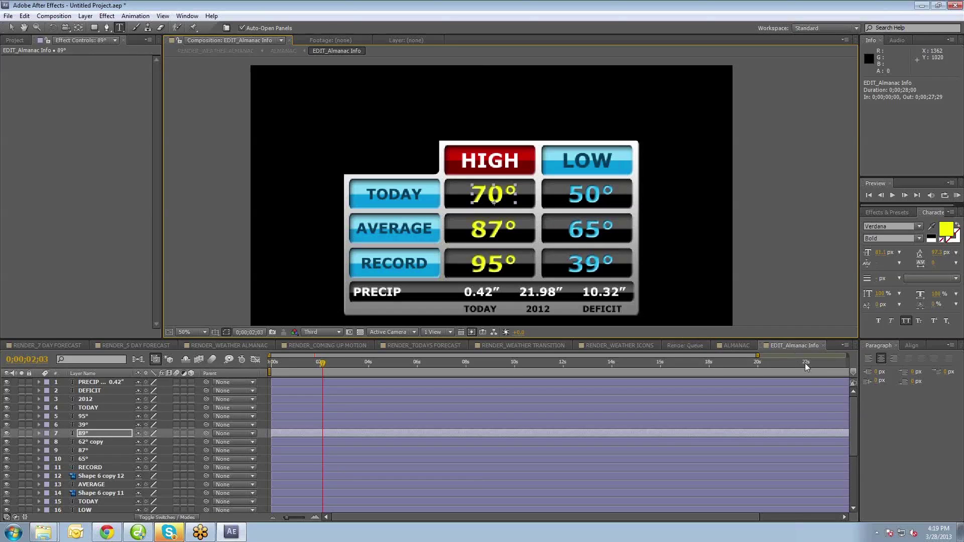
left_click(824, 345)
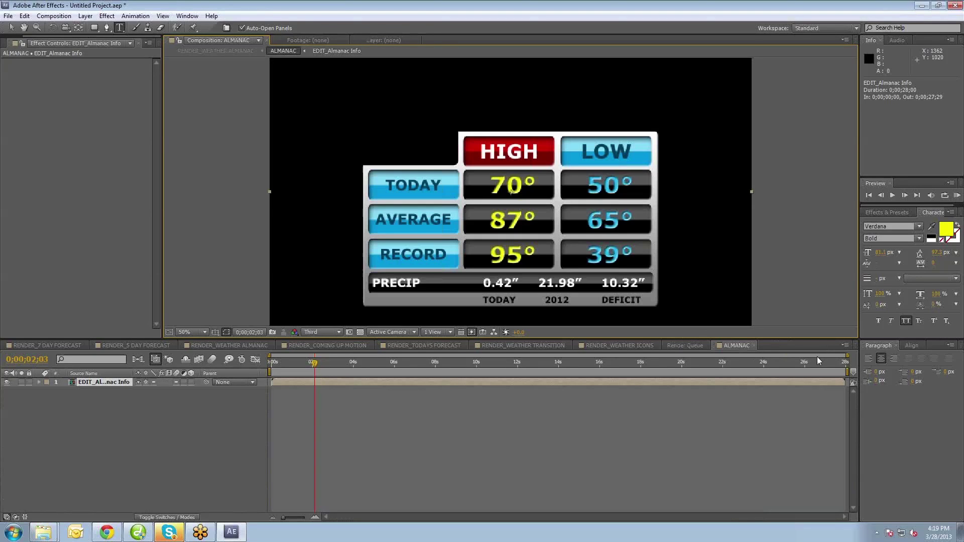
left_click(754, 346)
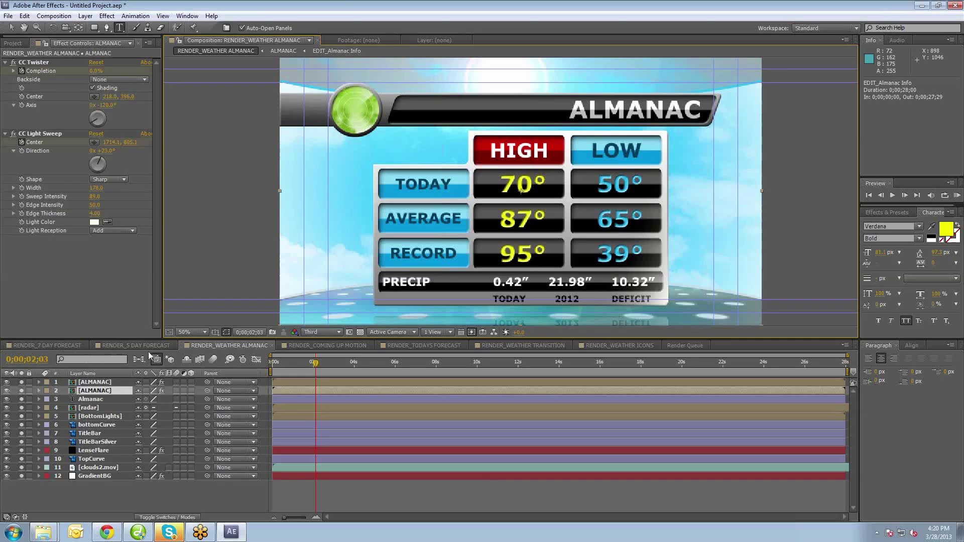
Step: Open RENDER_COMING UP MOTION, go to 0;00;10;15 and select the EDIT_Top Title layer
left_click(314, 345)
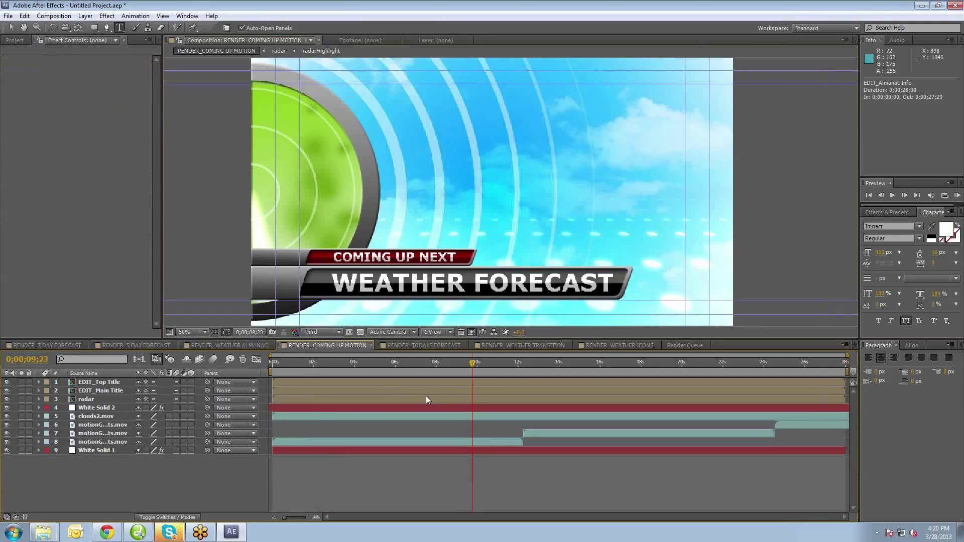
left_click_drag(464, 364, 487, 368)
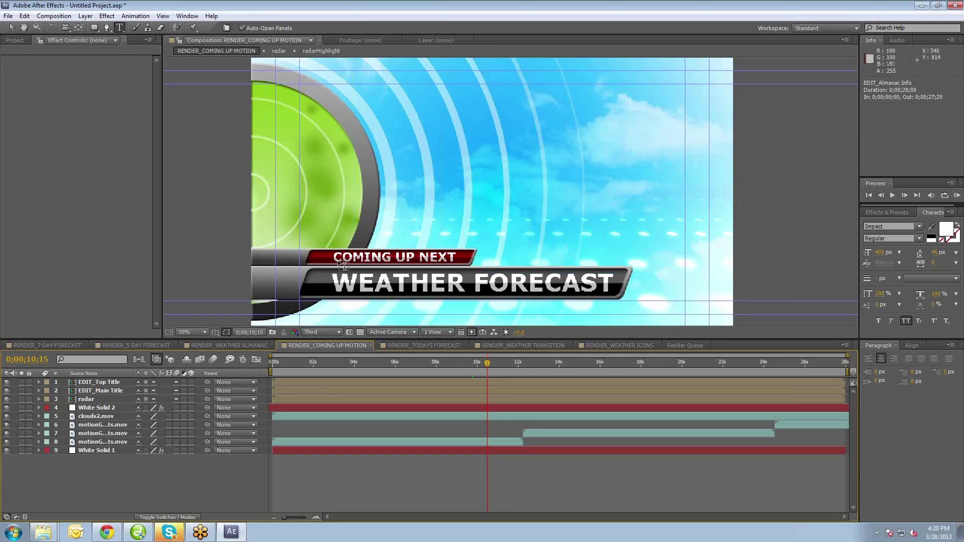
left_click(14, 29)
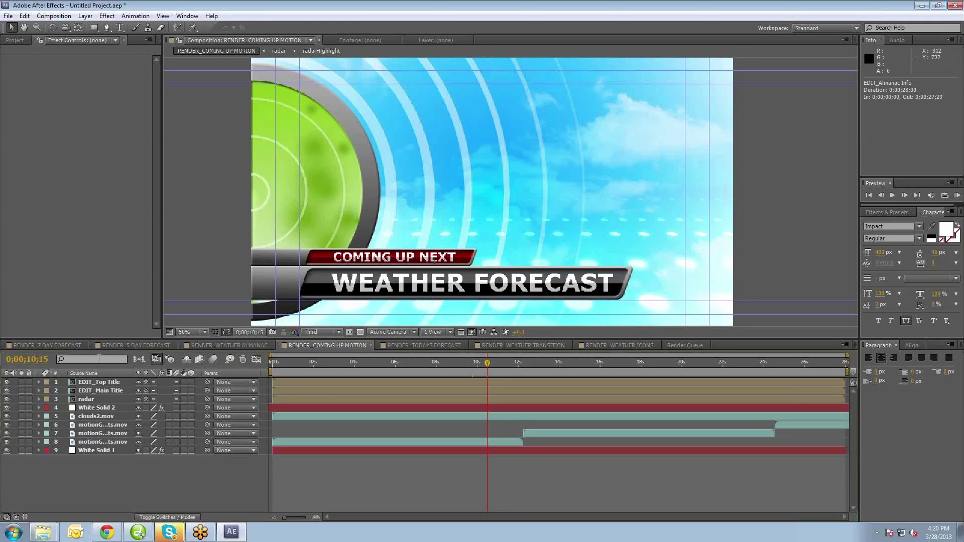
left_click(99, 382)
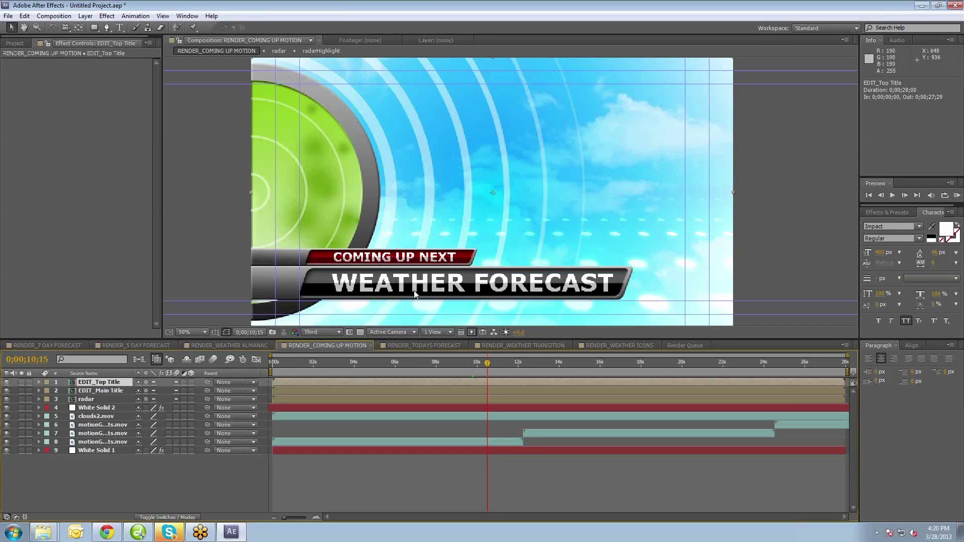
Step: Examine the editable COMING UP NEXT text inside the EDIT_Top Title composition, and return to RENDER_COMING UP MOTION
double_click(412, 259)
double_click(414, 259, "alt")
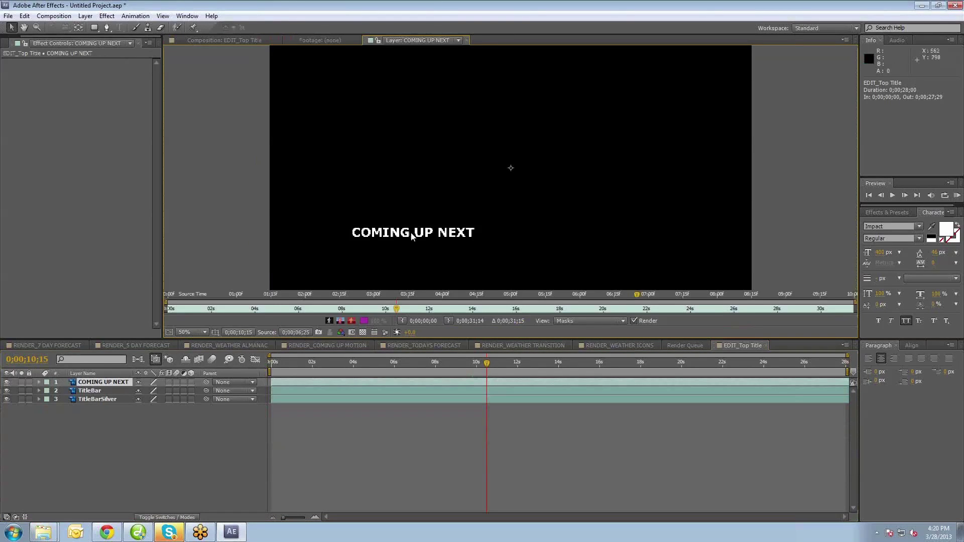
double_click(419, 236)
left_click_drag(477, 257, 352, 257)
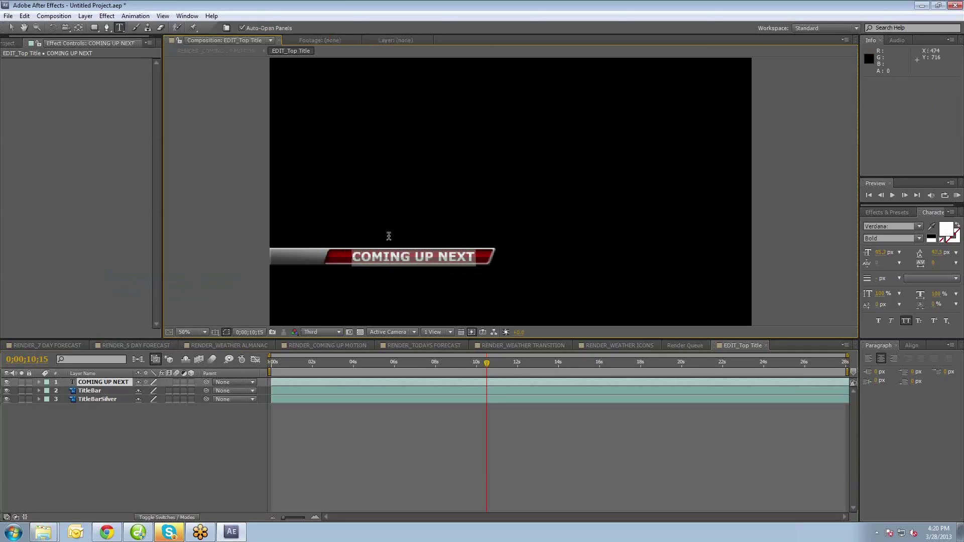
left_click(684, 345)
left_click(327, 346)
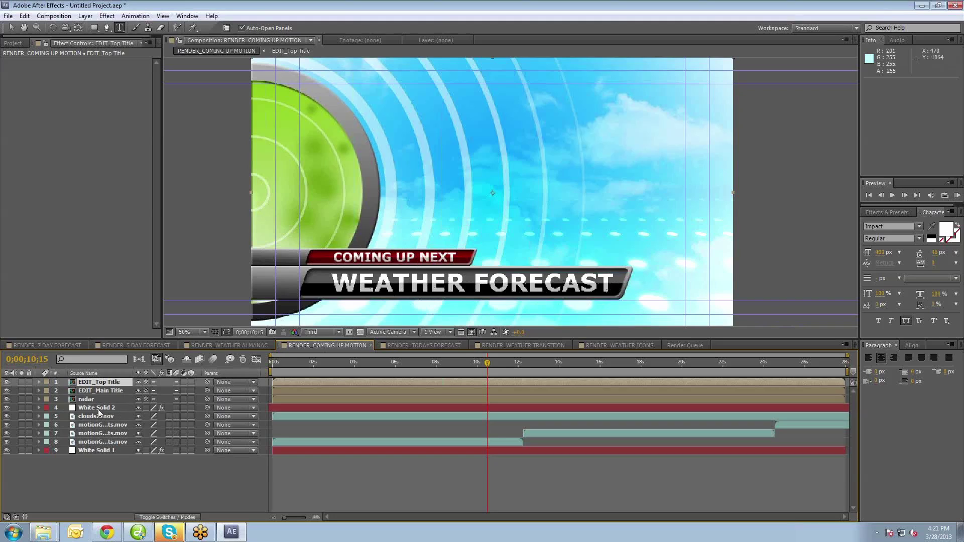
Step: Check the radar and clouds2.mov layers by switching their visibility off and on
left_click(7, 399)
left_click(7, 399)
left_click(7, 399)
left_click(8, 399)
left_click(7, 416)
left_click(7, 417)
Step: Open RENDER_TODAYS FORECAST and its EDIT_Weather Icon composition from the second layer
left_click(425, 344)
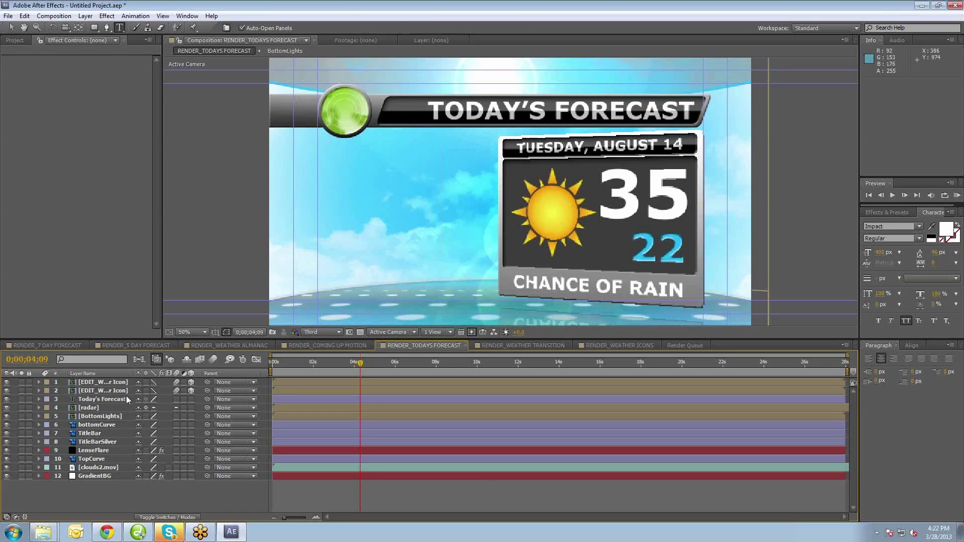
left_click(103, 391)
double_click(72, 390)
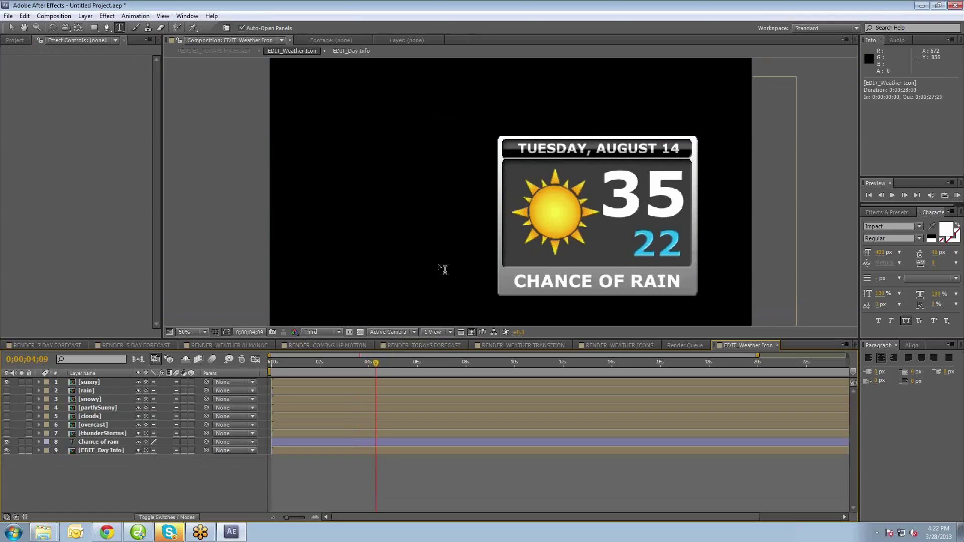
Step: Preview the rain, snowy, partlySunny, clouds, overcast and thunderStorms icons one at a time, and show the sunny icon again
left_click(7, 382)
left_click(6, 391)
left_click(6, 390)
left_click(7, 399)
left_click(7, 399)
left_click(7, 408)
left_click(6, 407)
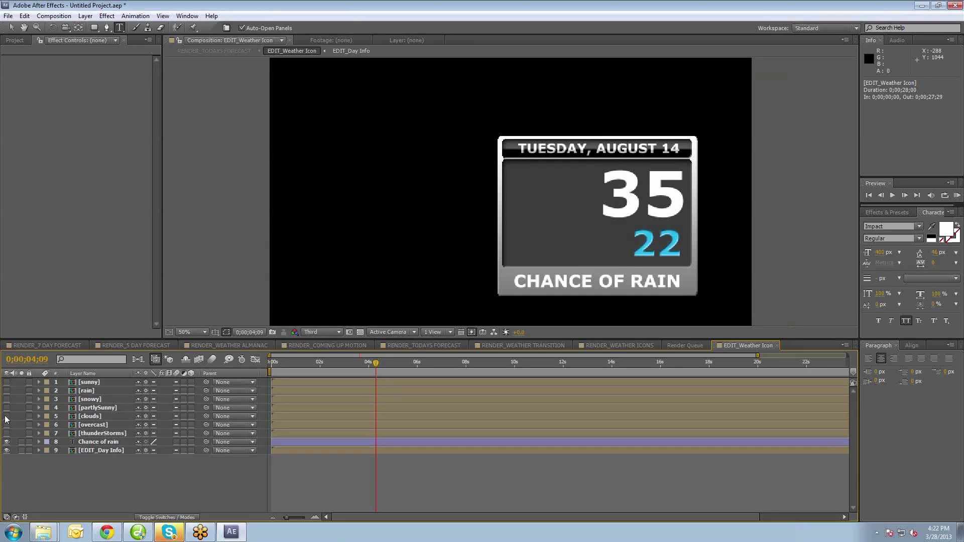
left_click(7, 416)
left_click(6, 417)
left_click(6, 425)
left_click(6, 425)
left_click(6, 434)
left_click(7, 433)
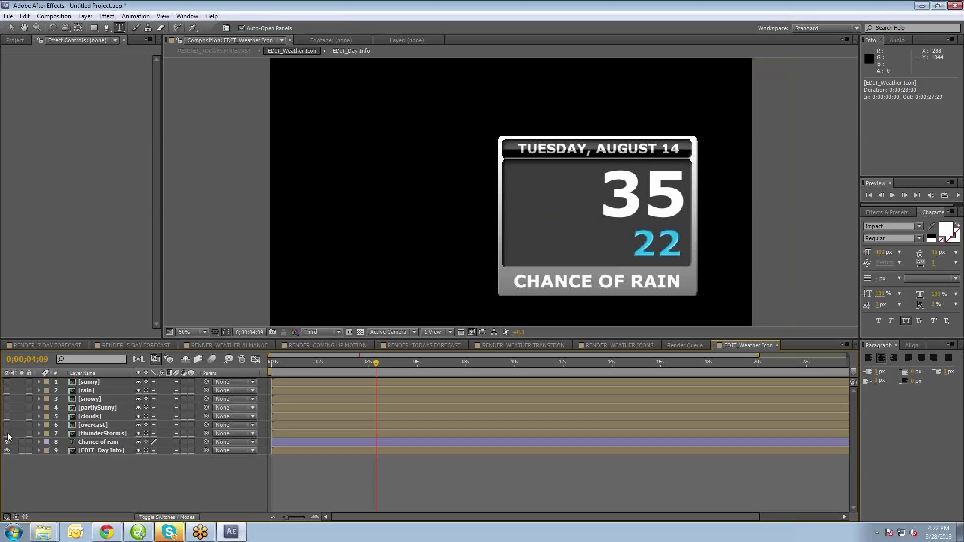
left_click(6, 382)
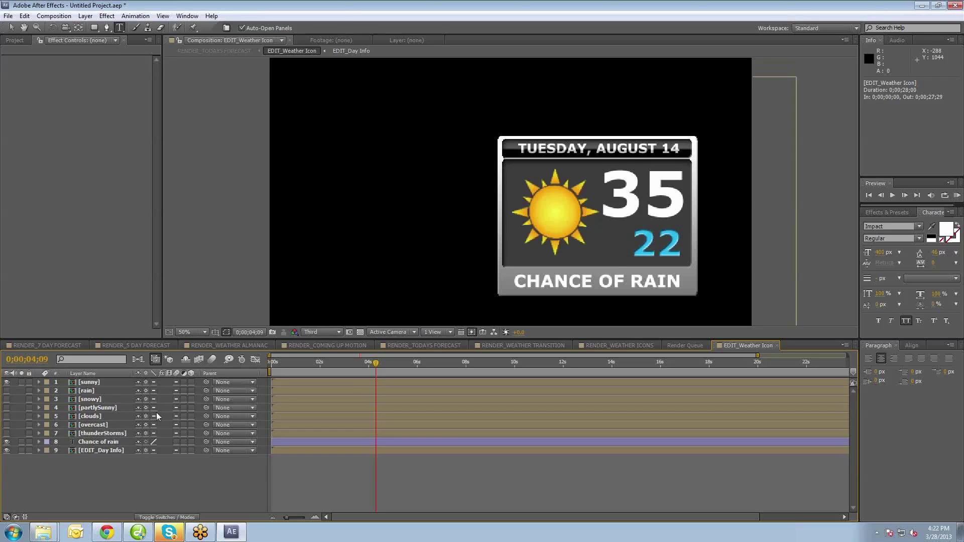
Step: Select the Chance of rain and EDIT_Day Info layers to identify them
left_click(91, 444)
left_click(88, 452)
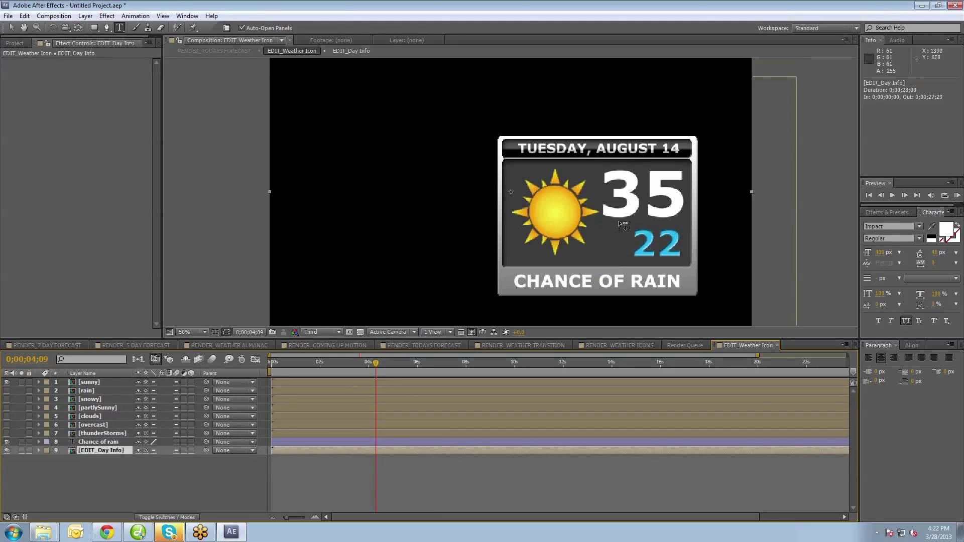
Step: Replace the Chance of rain caption on the weather card with "IT'S SUNNY OUT!"
left_click(76, 442)
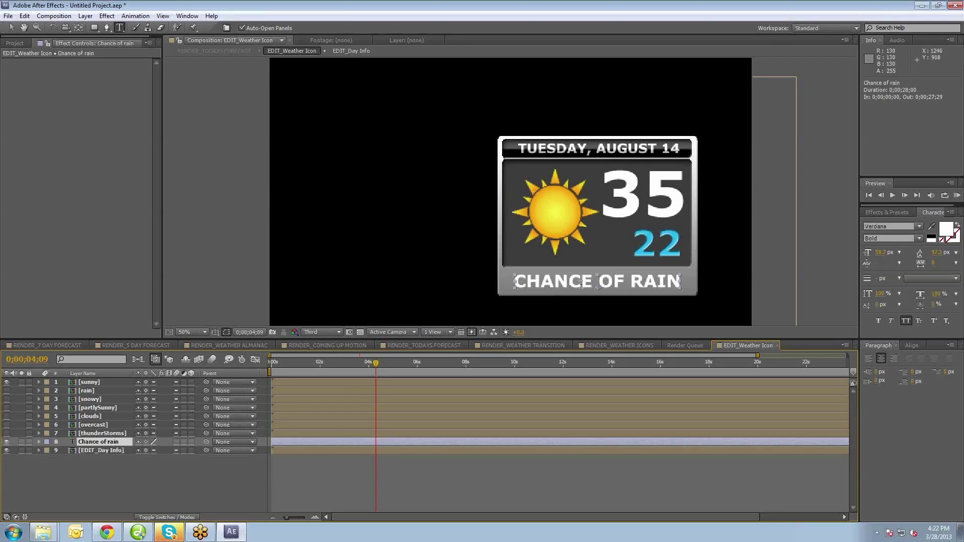
left_click_drag(679, 281, 506, 280)
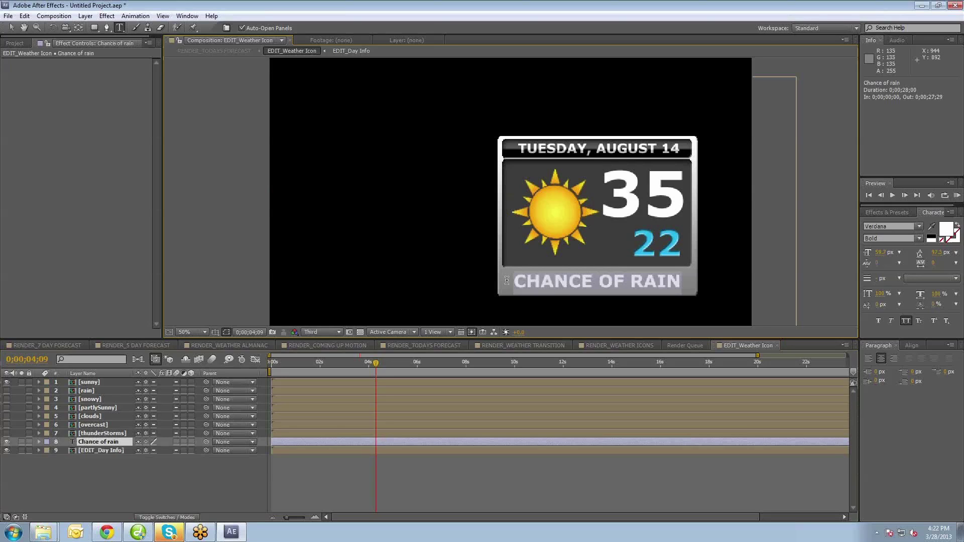
type("IT'S SUNNY")
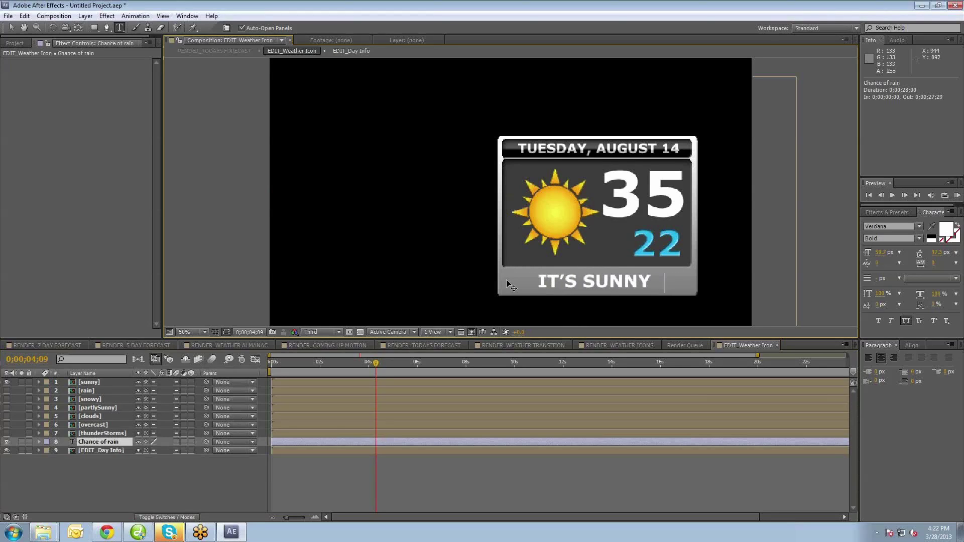
type(" OUT!")
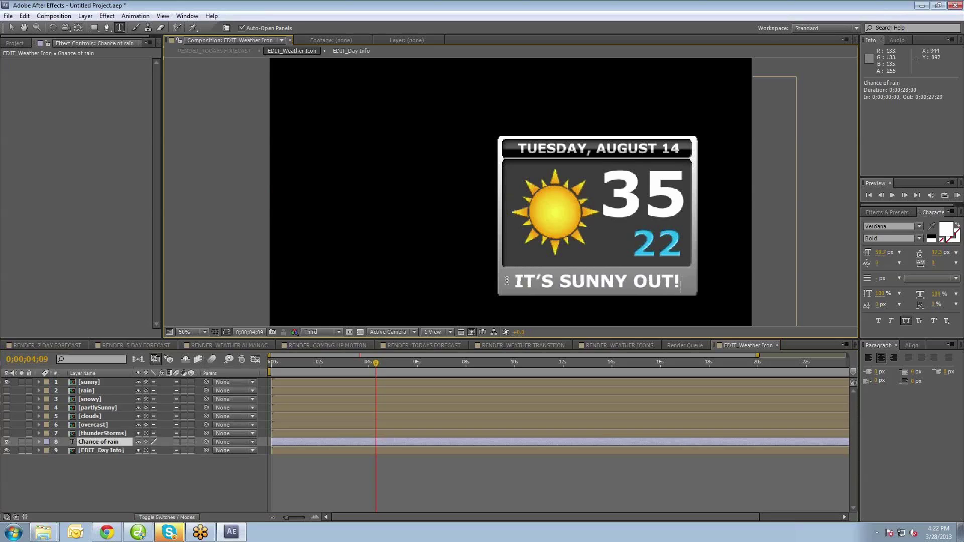
key("Escape")
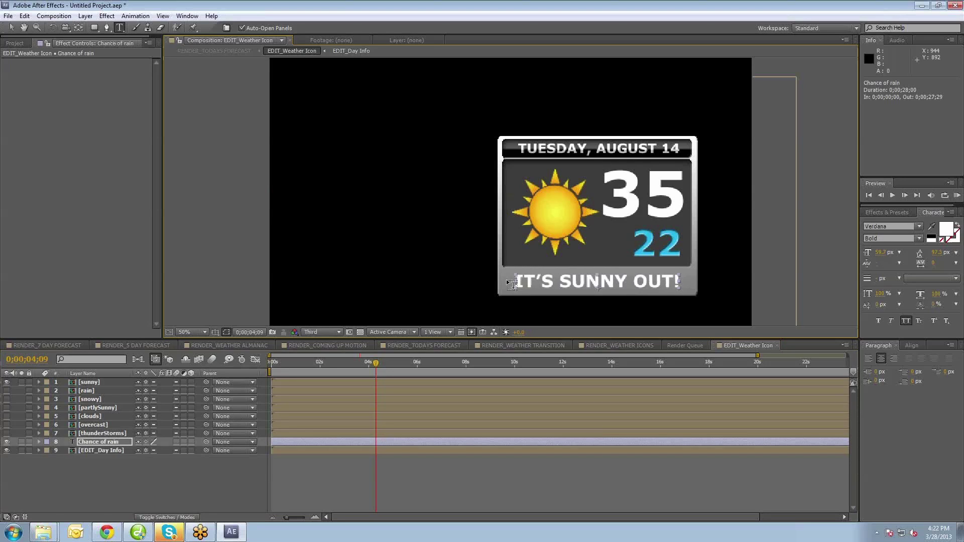
Step: Open the EDIT_Day Info composition and set the large white high temperature to 75
left_click(75, 451)
double_click(73, 451)
left_click(658, 201)
left_click_drag(668, 200, 570, 205)
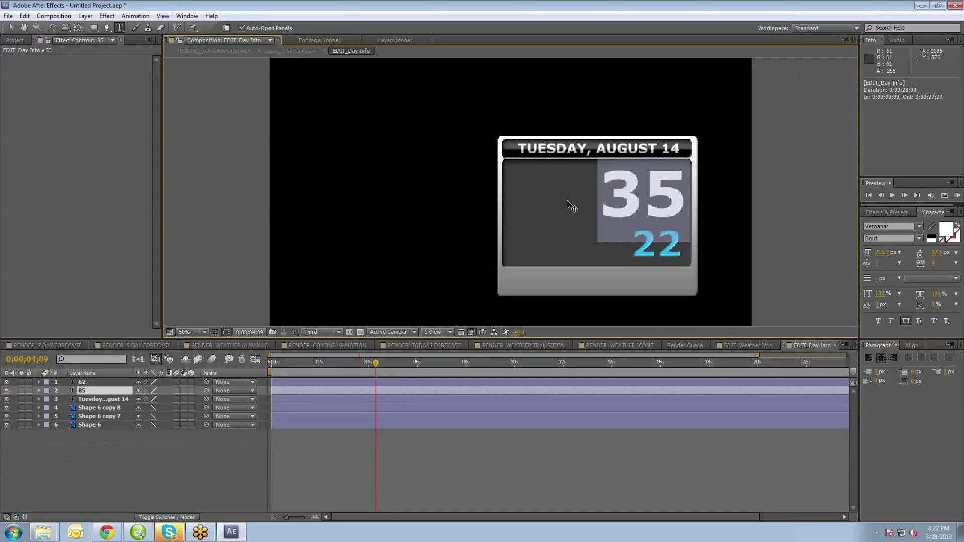
type("75")
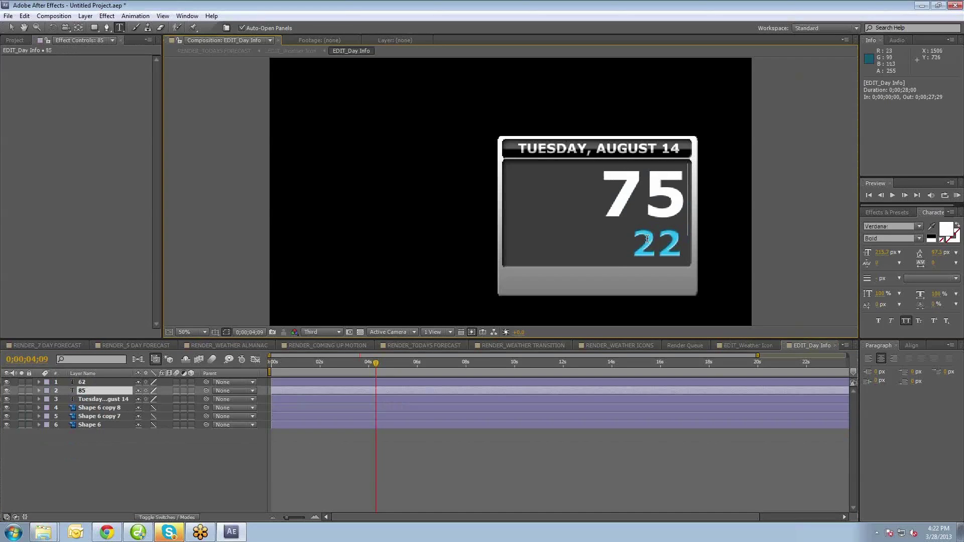
Step: Set the blue low temperature to 62 and close both edit compositions to return to RENDER_TODAYS FORECAST
left_click(674, 247)
left_click_drag(675, 248, 649, 248)
key("BackSpace")
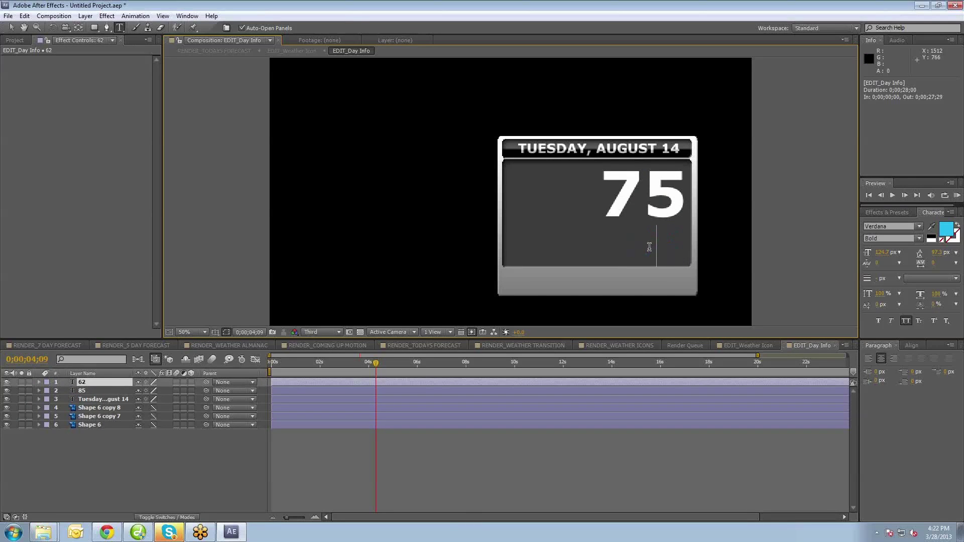
type("62")
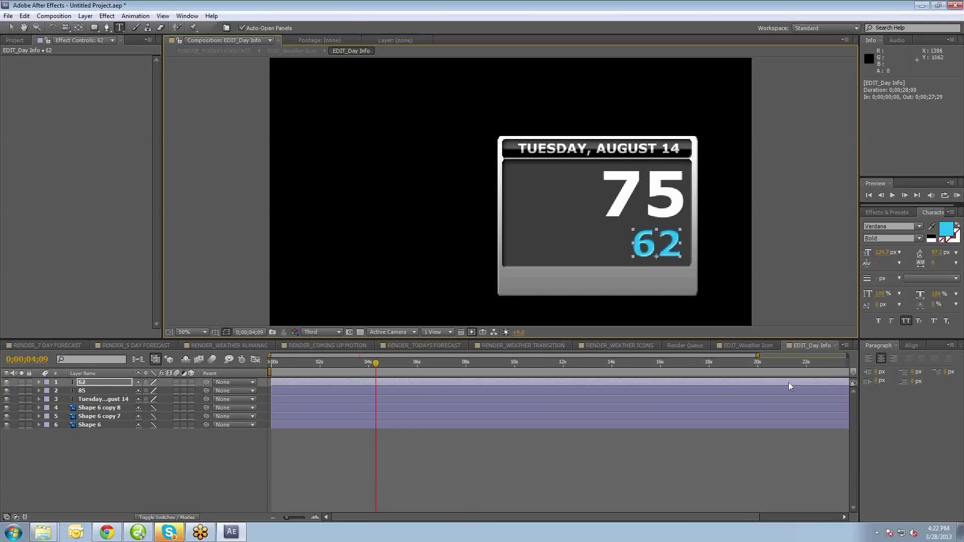
left_click(835, 346)
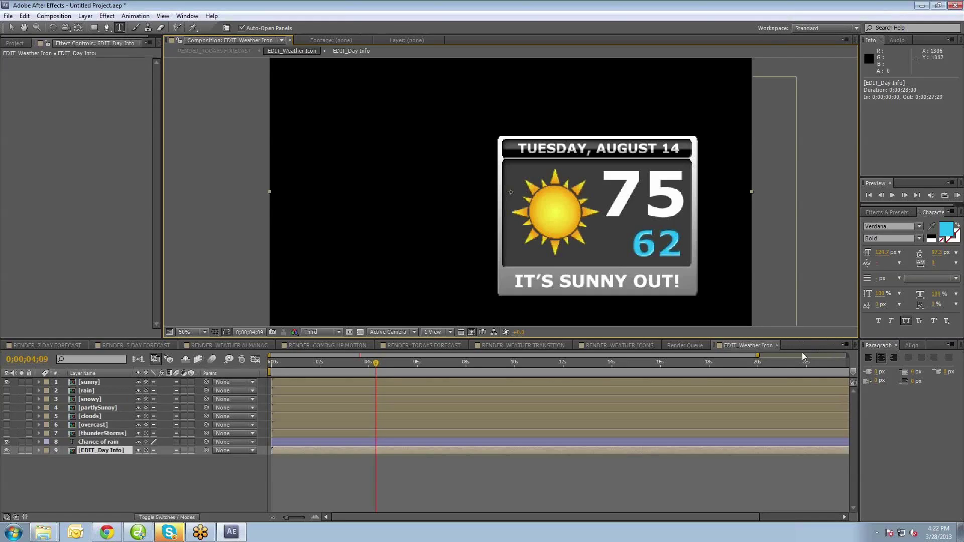
left_click(776, 346)
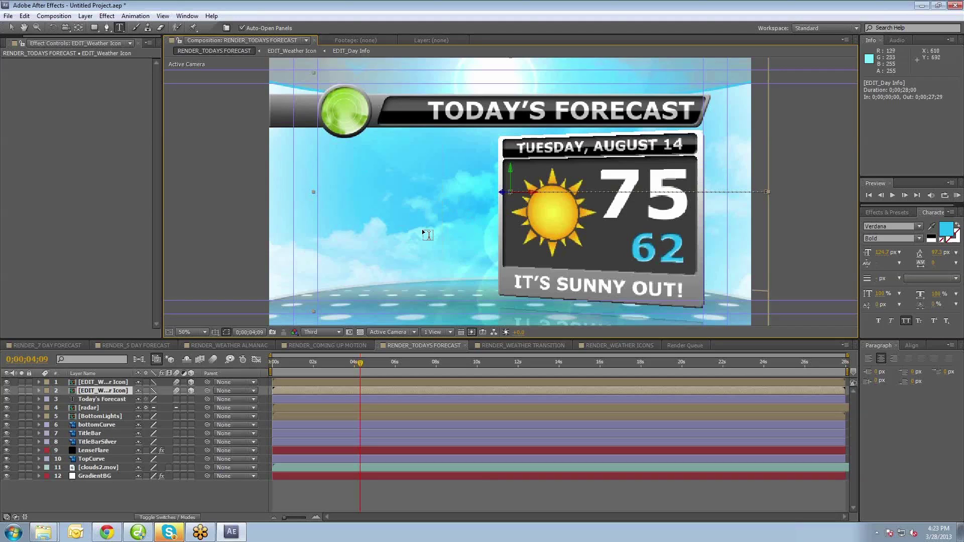
Step: Open RENDER_WEATHER TRANSITION and scrub between its start and the full WEATHER title at the one-second mark
left_click(505, 346)
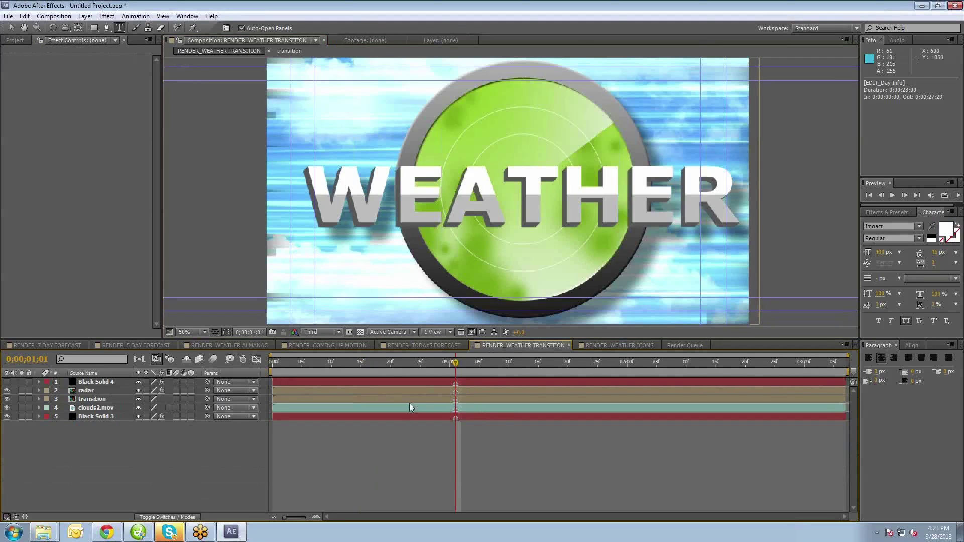
left_click_drag(454, 363, 459, 402)
left_click_drag(456, 362, 293, 367)
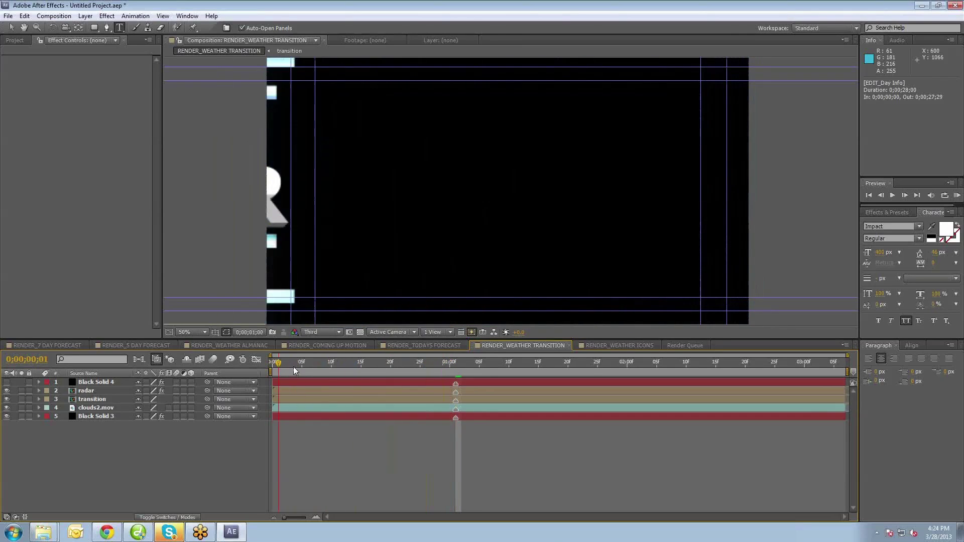
left_click(453, 368)
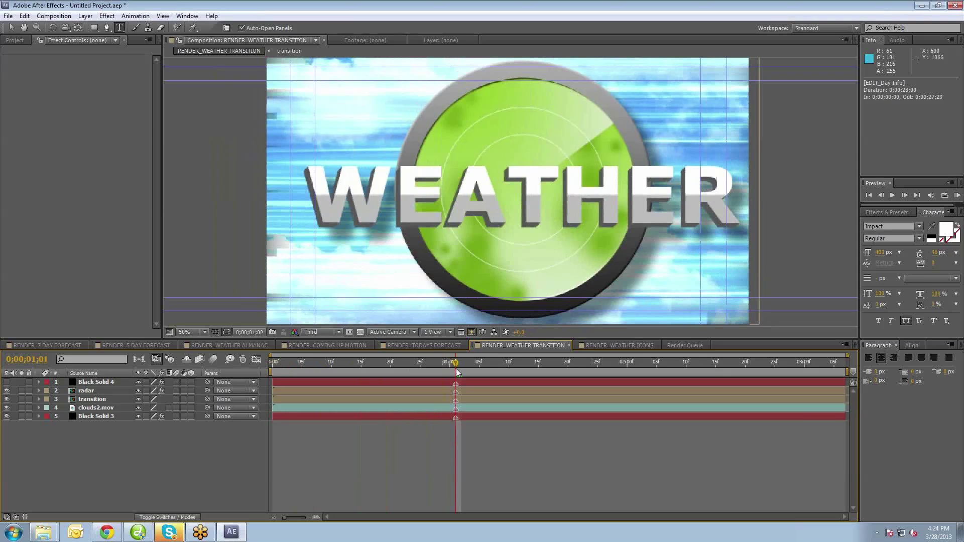
left_click_drag(456, 368, 457, 389)
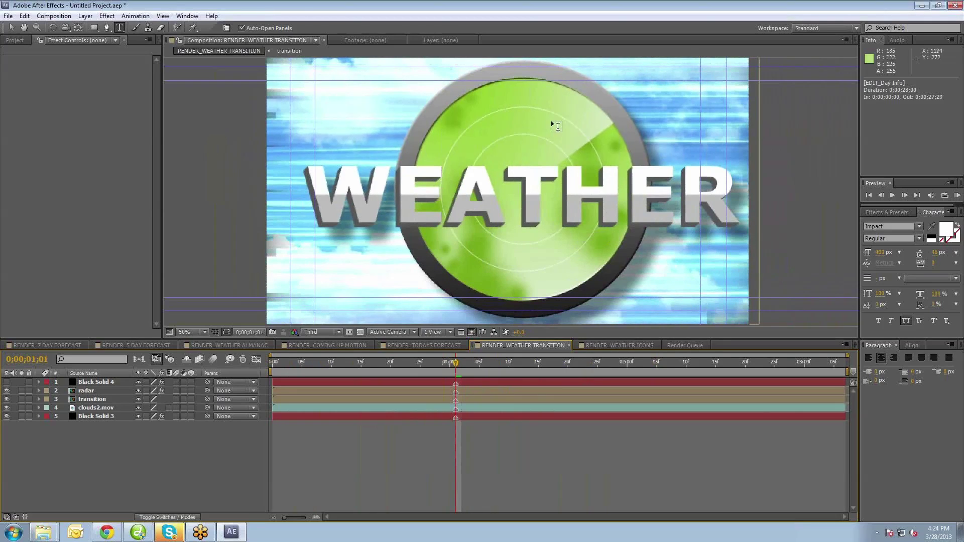
Step: Check the Black Solid 3 and clouds2.mov layers by switching their visibility off and on
left_click(6, 416)
left_click(6, 416)
left_click(7, 407)
left_click(7, 407)
left_click(7, 416)
left_click(7, 417)
mouse_move(456, 362)
left_mouse_down()
mouse_move(261, 370)
mouse_move(456, 361)
left_mouse_up()
Step: Open RENDER_WEATHER ICONS and scrub back to its start to preview the animated icons
left_click(613, 344)
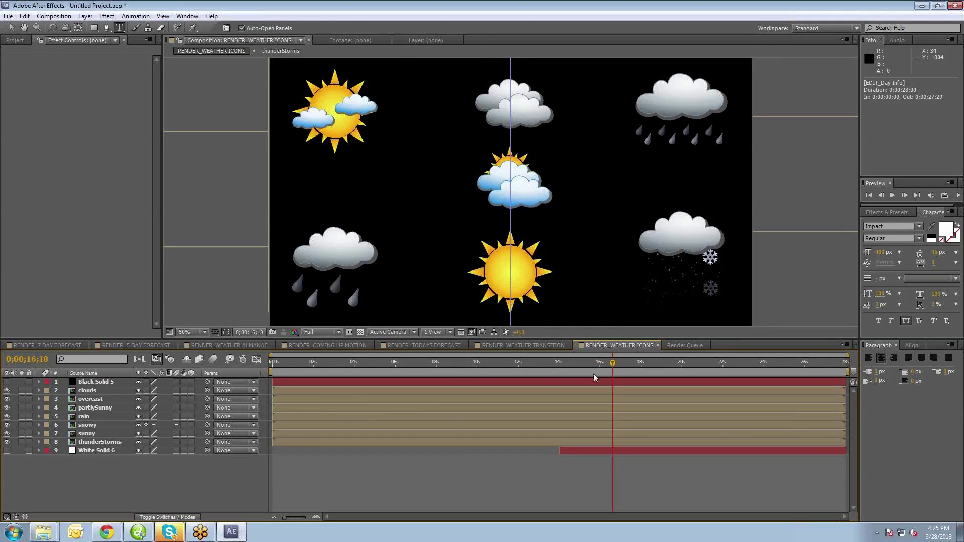
left_click_drag(453, 369, 270, 384)
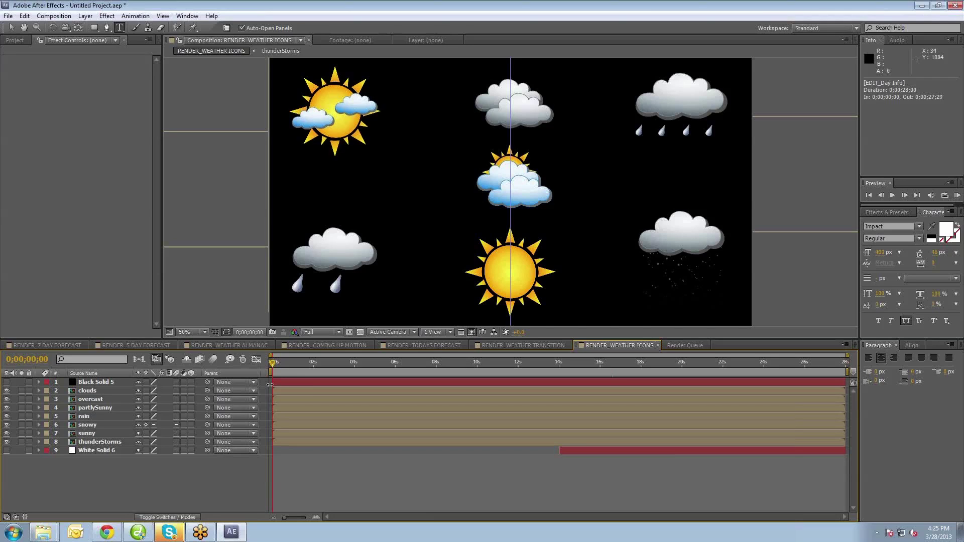
left_click_drag(351, 364, 266, 381)
Step: Open RENDER_7 DAY FORECAST, move the current time to 0;00;09;18 and send the composition to the render queue
left_click(62, 344)
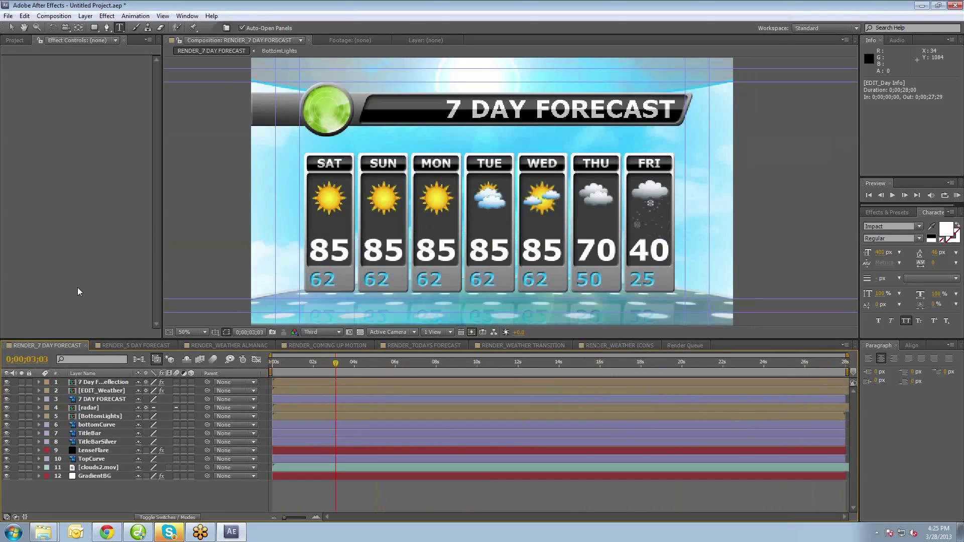
left_click_drag(341, 371, 469, 362)
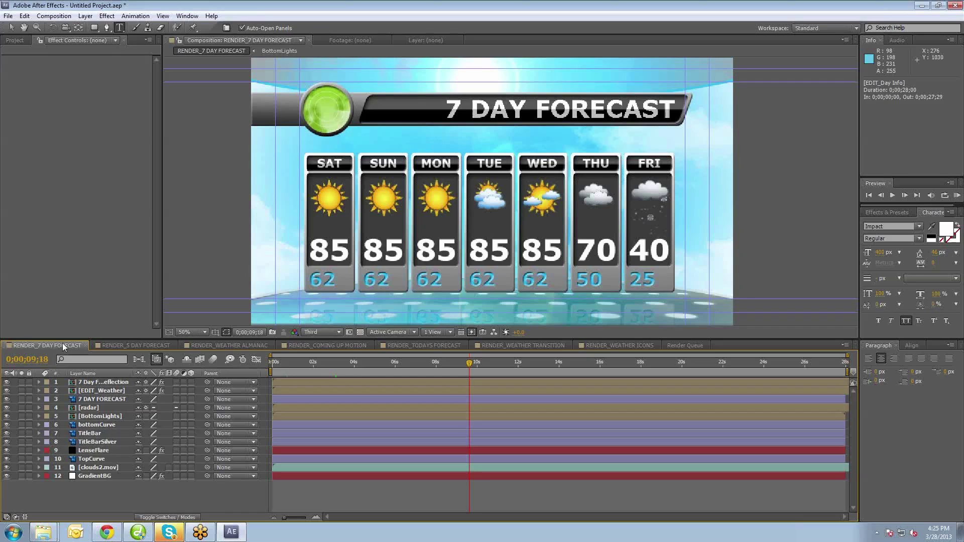
left_click(54, 16)
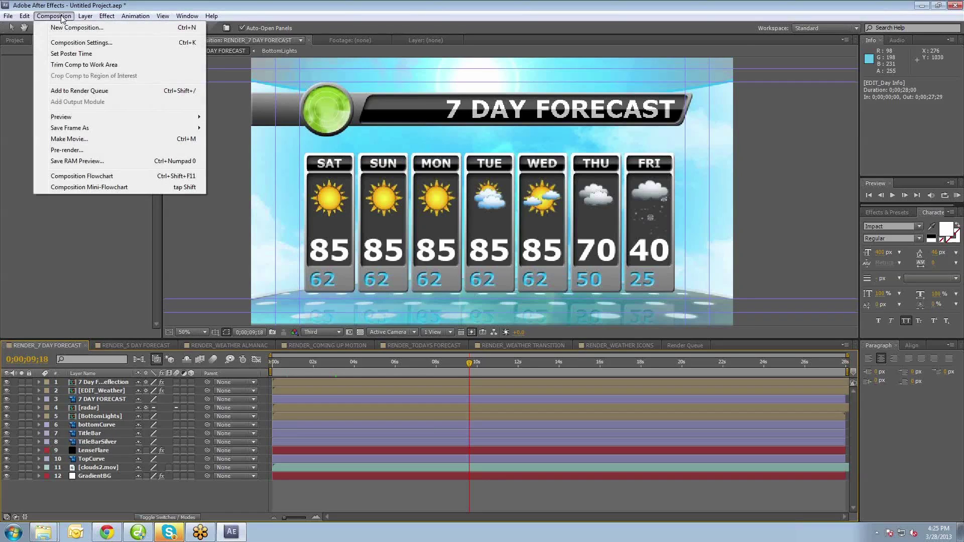
left_click(69, 139)
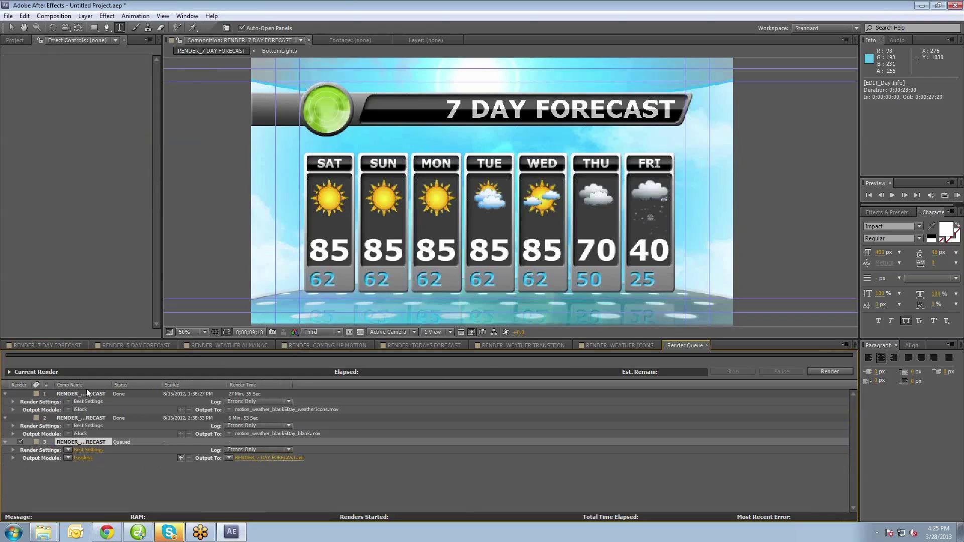
Step: Delete all items from the render queue, including the two finished renders
left_click(83, 418, "shift")
key("Delete")
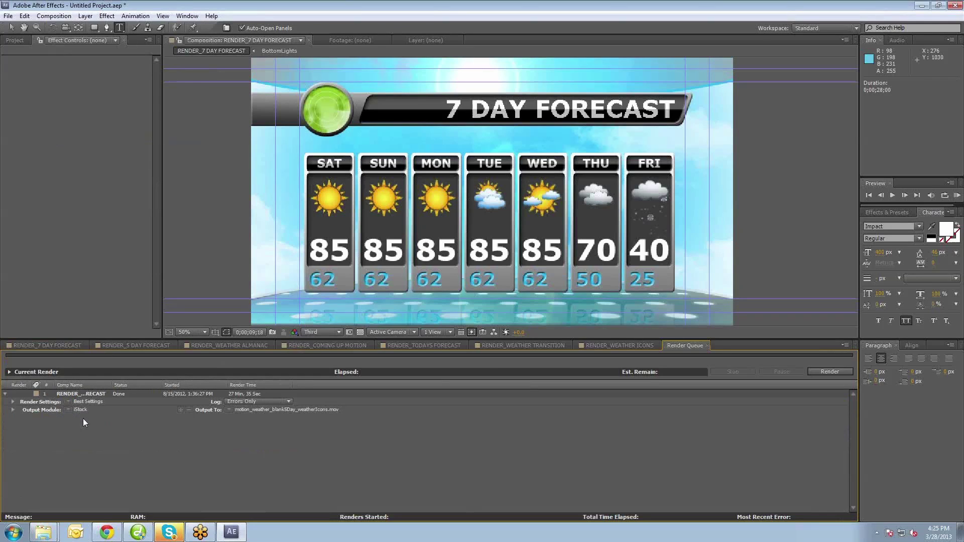
left_click(83, 393)
key("Delete")
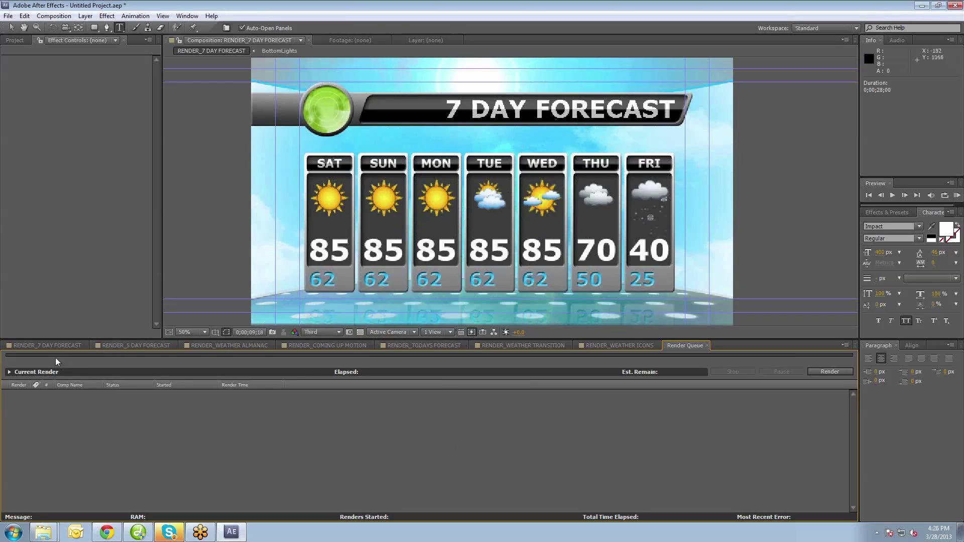
Step: Return to RENDER_7 DAY FORECAST and add it to the emptied render queue with Make Movie
left_click(43, 345)
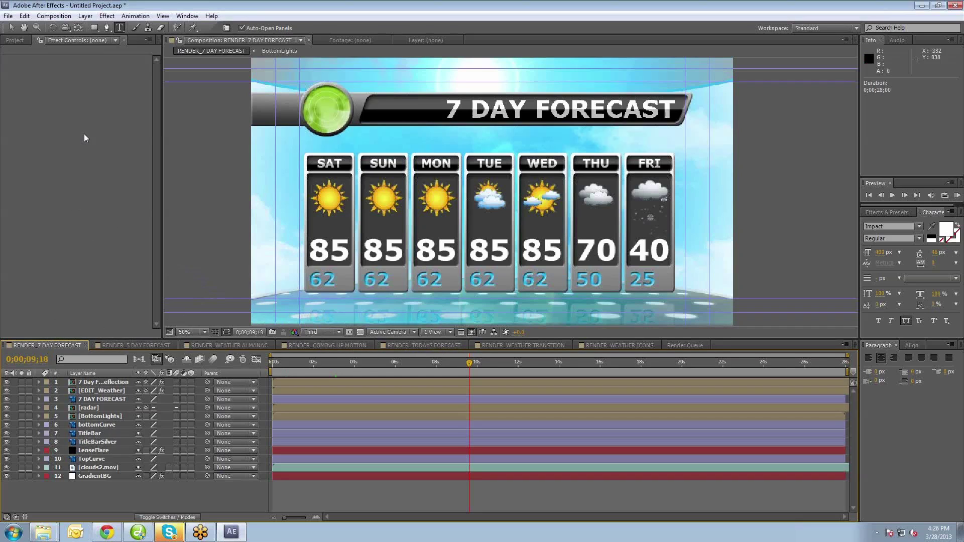
left_click(53, 15)
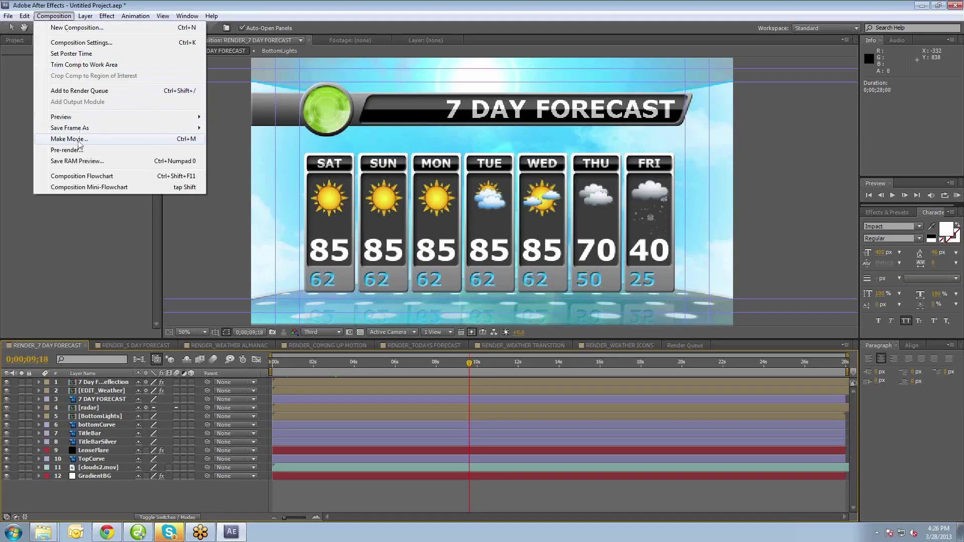
left_click(78, 141)
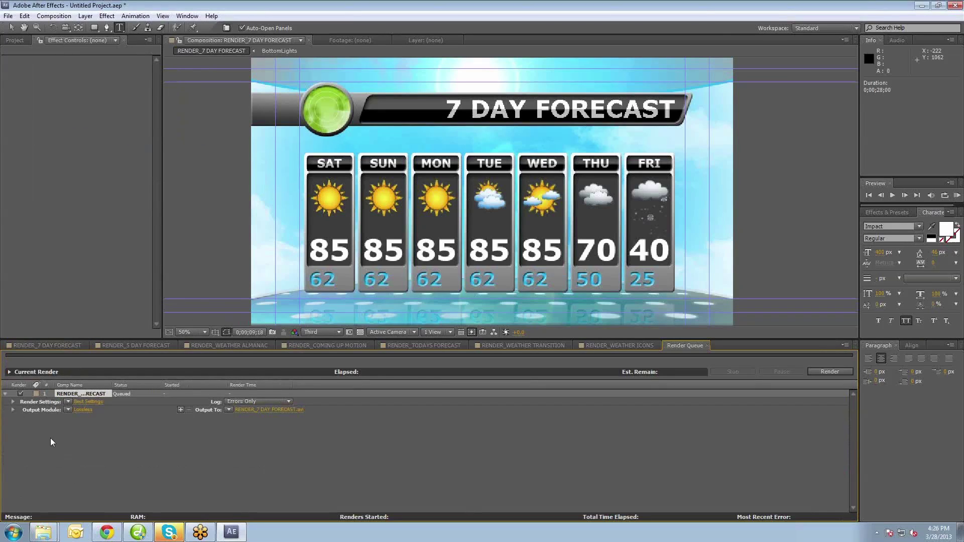
Step: Examine the output module settings and the available file formats, and leave them without changes
left_click(84, 410)
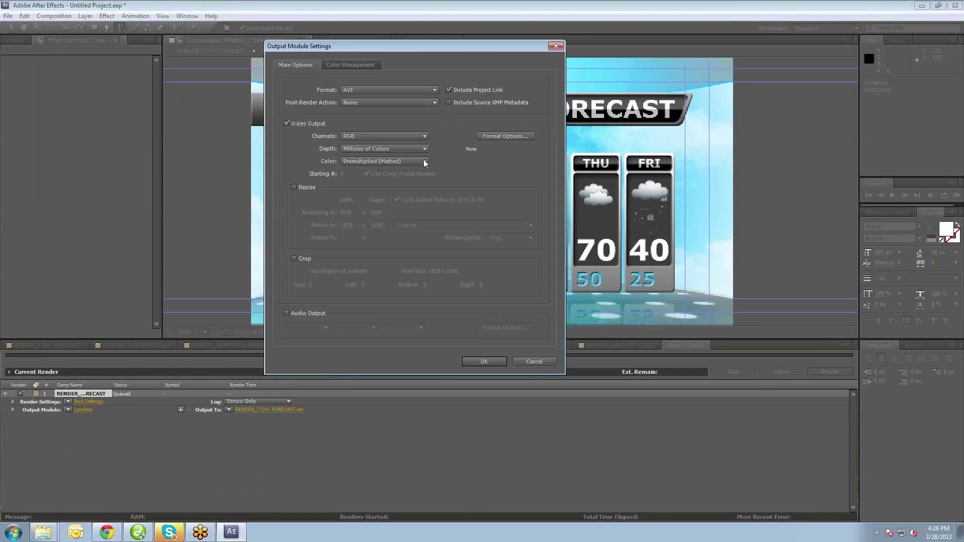
left_click(430, 90)
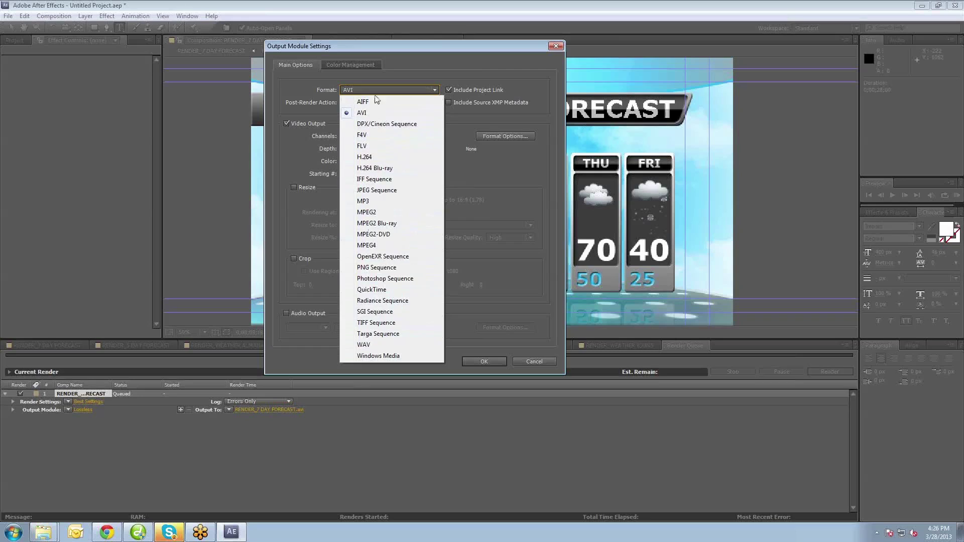
left_click(447, 376)
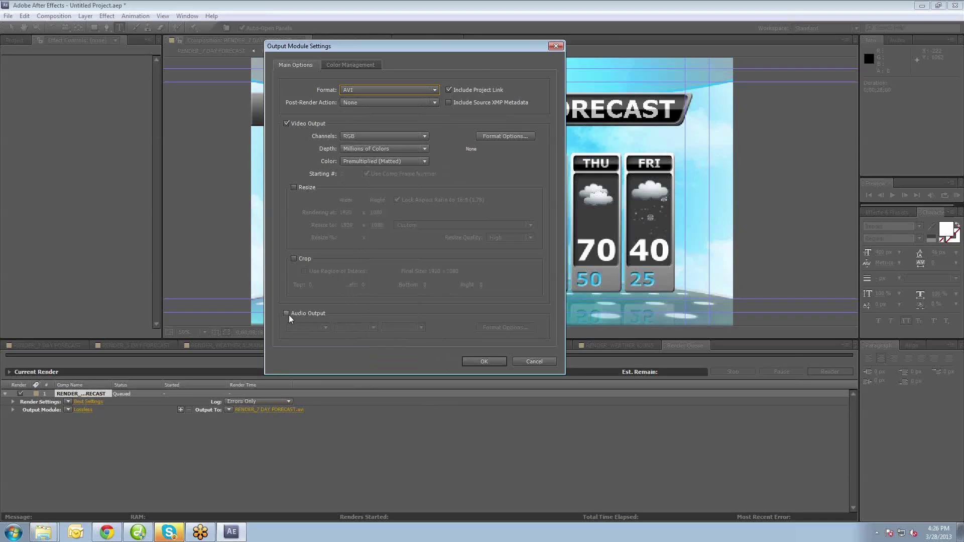
left_click(515, 363)
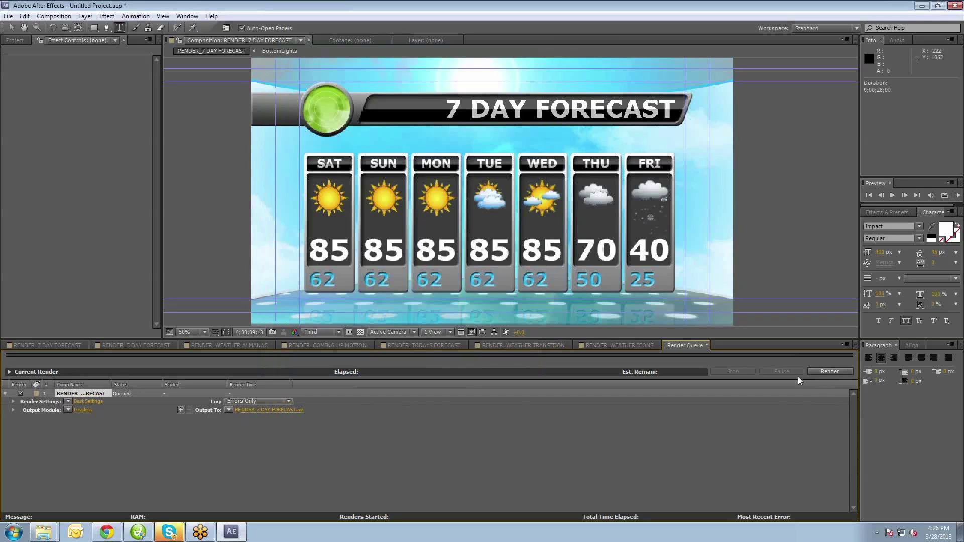
Step: Apply the Vimeo output module to the queued 7 day forecast and start the render
left_click(68, 409)
left_click(85, 459)
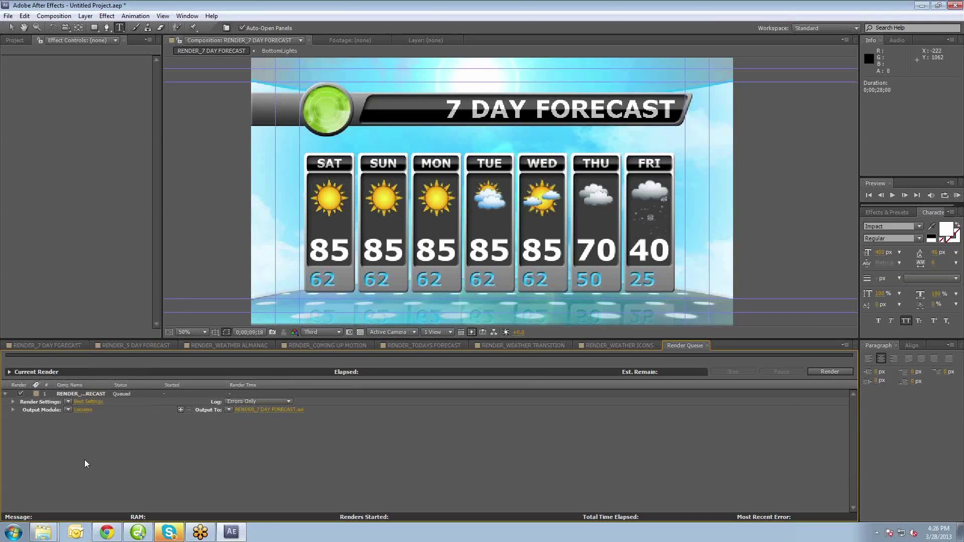
left_click(67, 409)
left_click(87, 383)
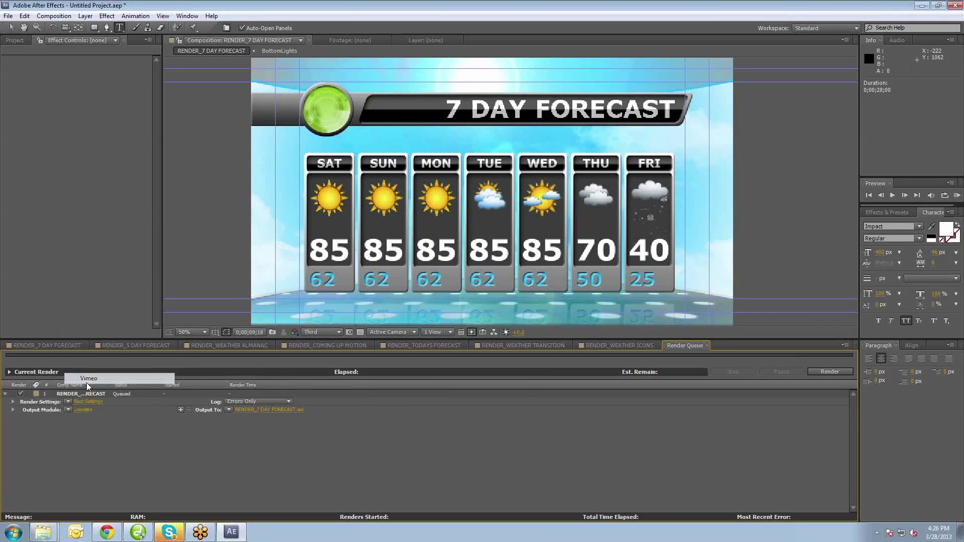
left_click(829, 371)
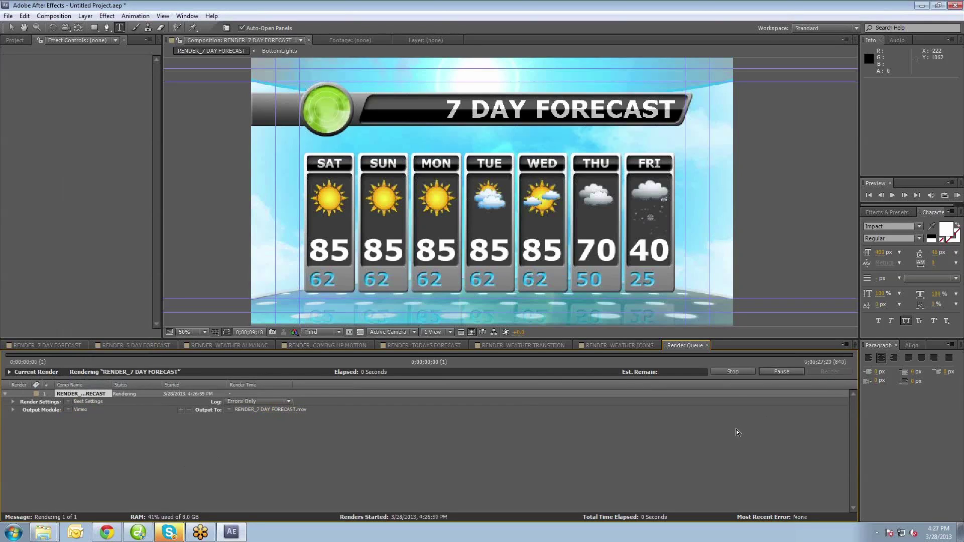